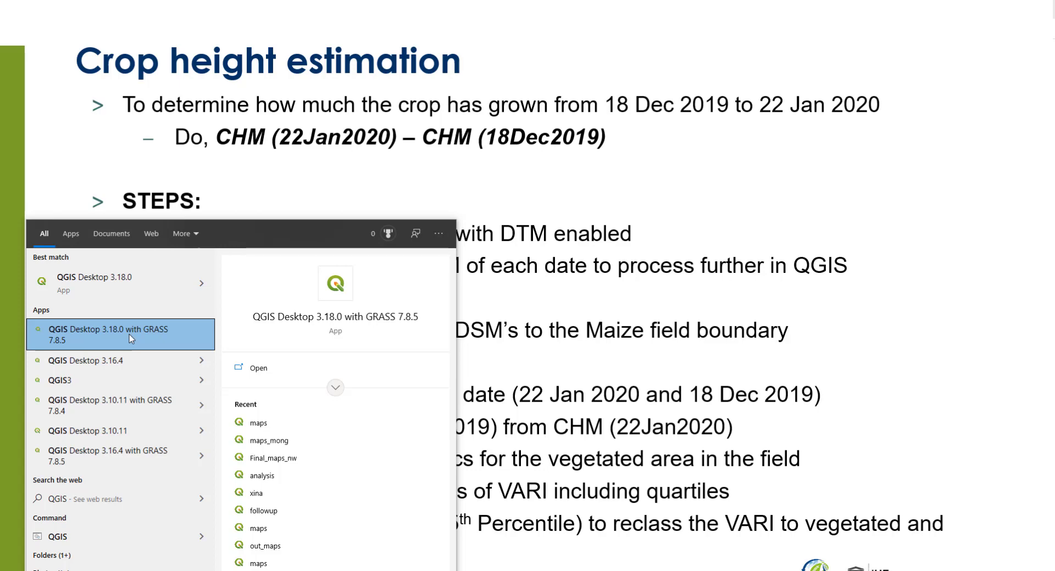
Launch QGIS Desktop 3.18.0 with GRASS 7.8.5 and start a new empty project.
left_click(175, 342)
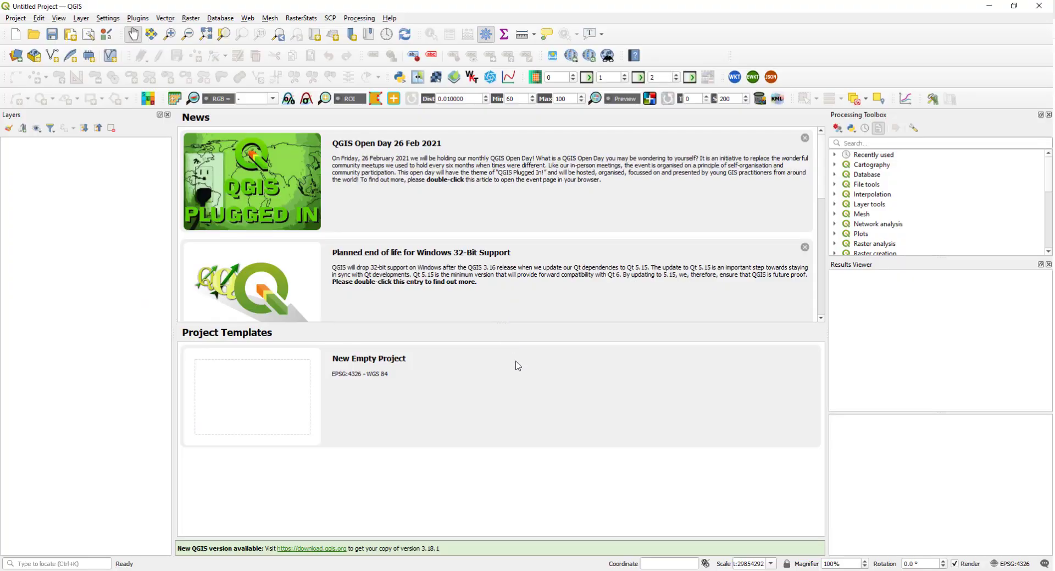
double_click(543, 382)
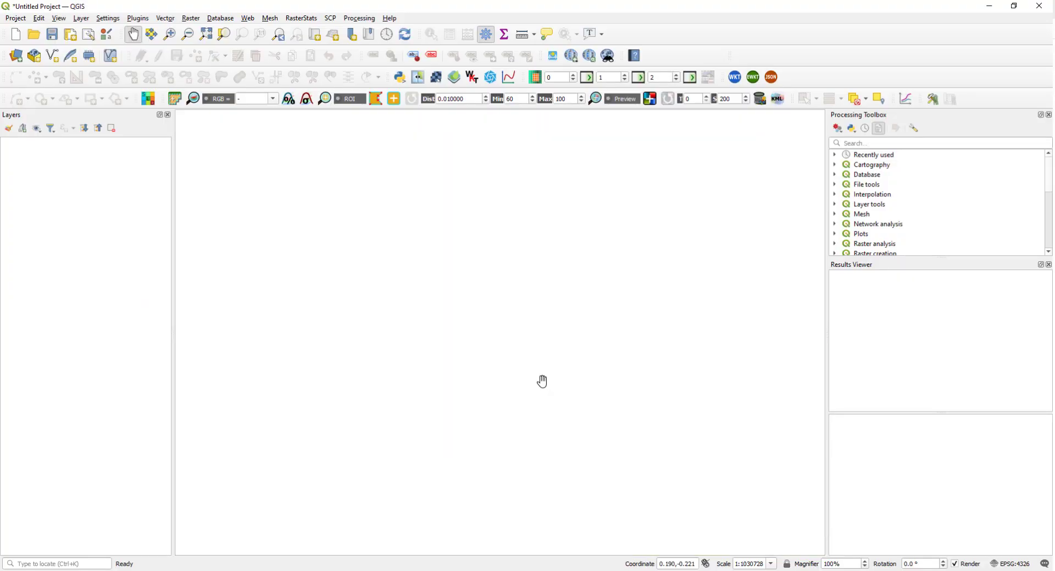
Add the rasters dsm_18Dec2019.tif, dsm_22Jan2020.tif, dtm_18Dec2019.tif and dtm_22Jan2020.tif from the analysis folder to the project.
left_click(16, 56)
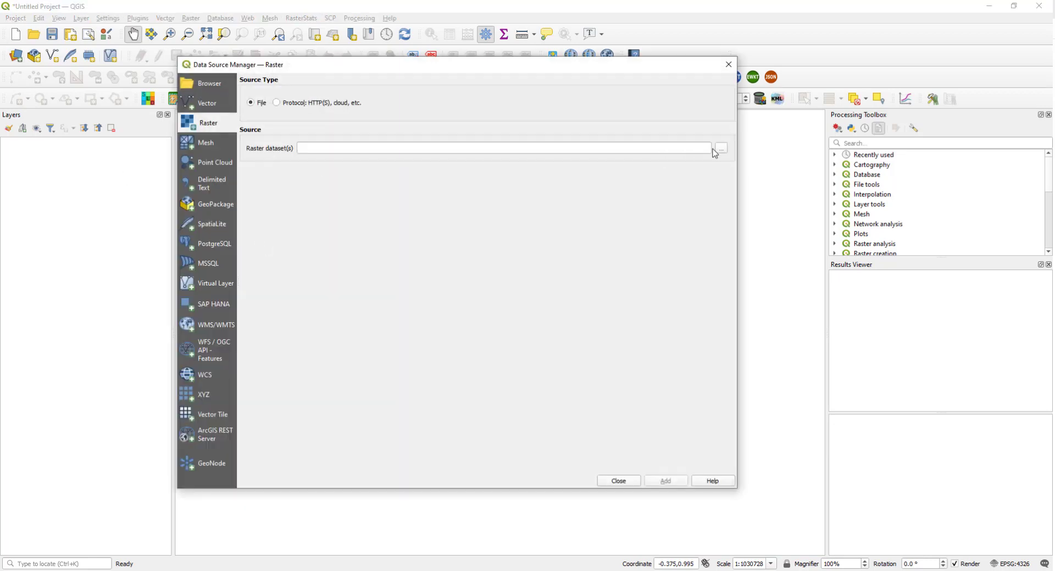
left_click(720, 149)
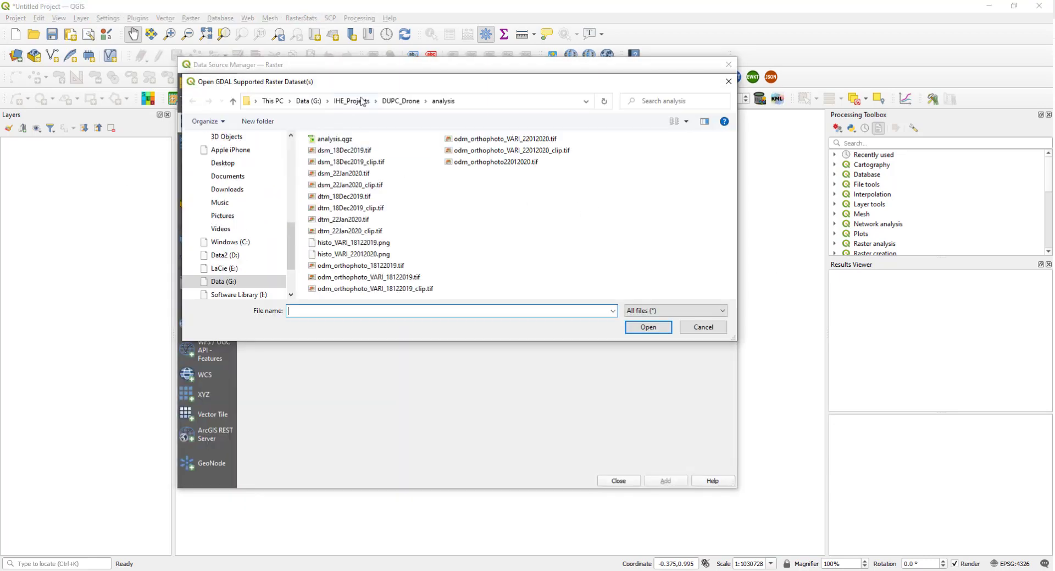
left_click(369, 150)
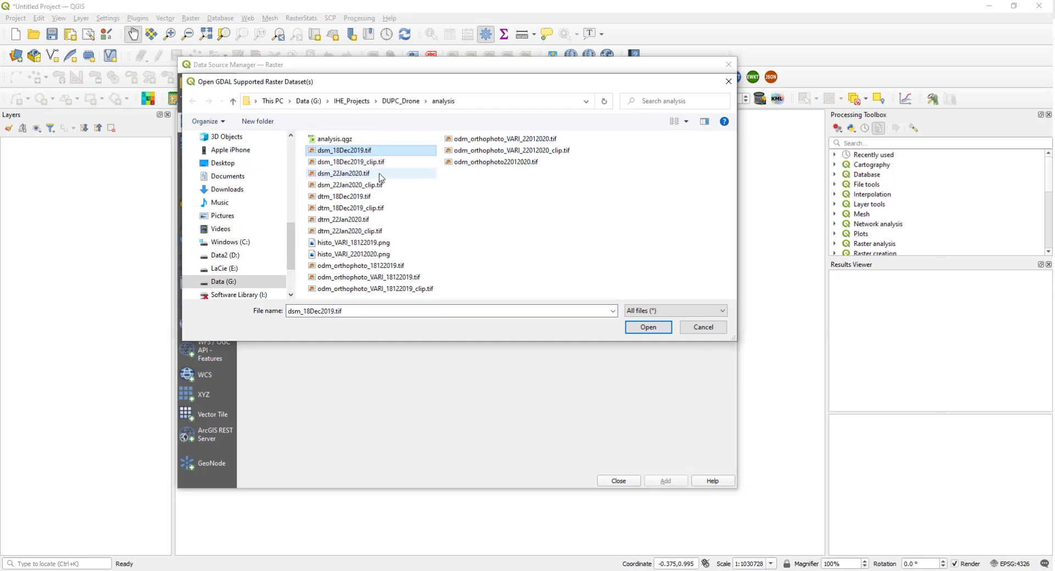
left_click(380, 173, "ctrl")
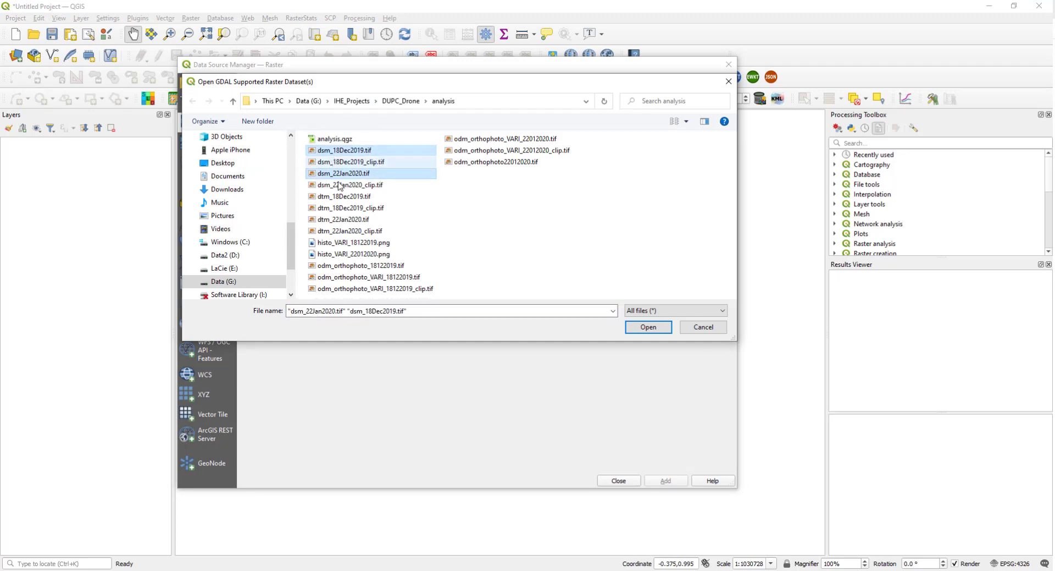
left_click(364, 197, "ctrl")
left_click(364, 220, "ctrl")
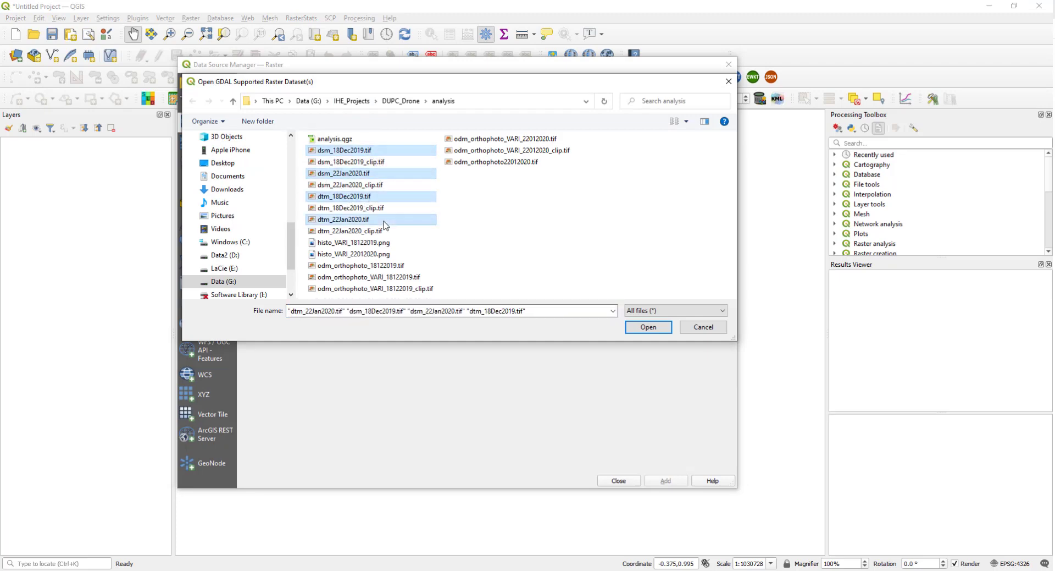
left_click(642, 326)
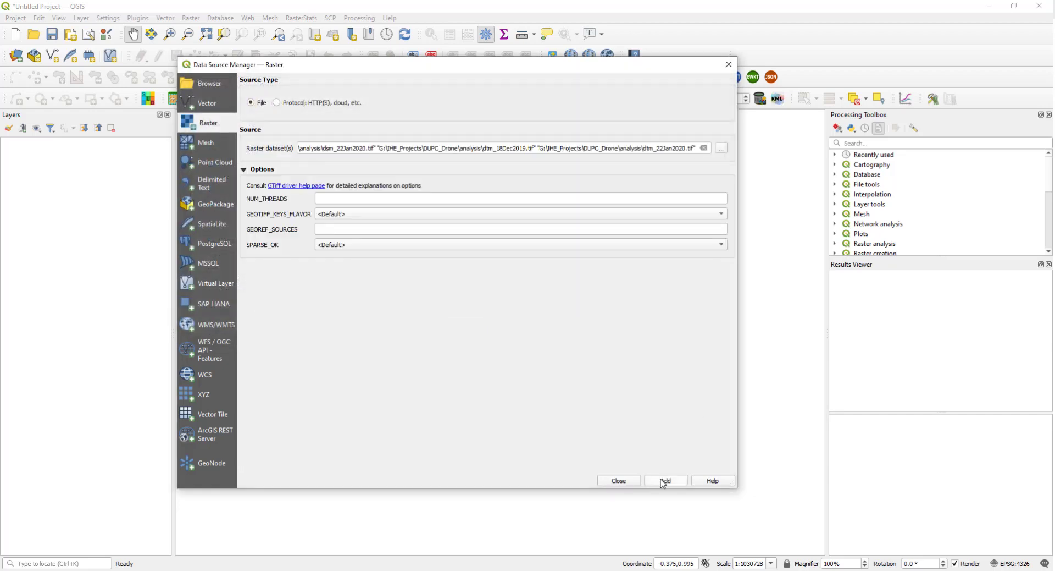
left_click(664, 480)
left_click(618, 481)
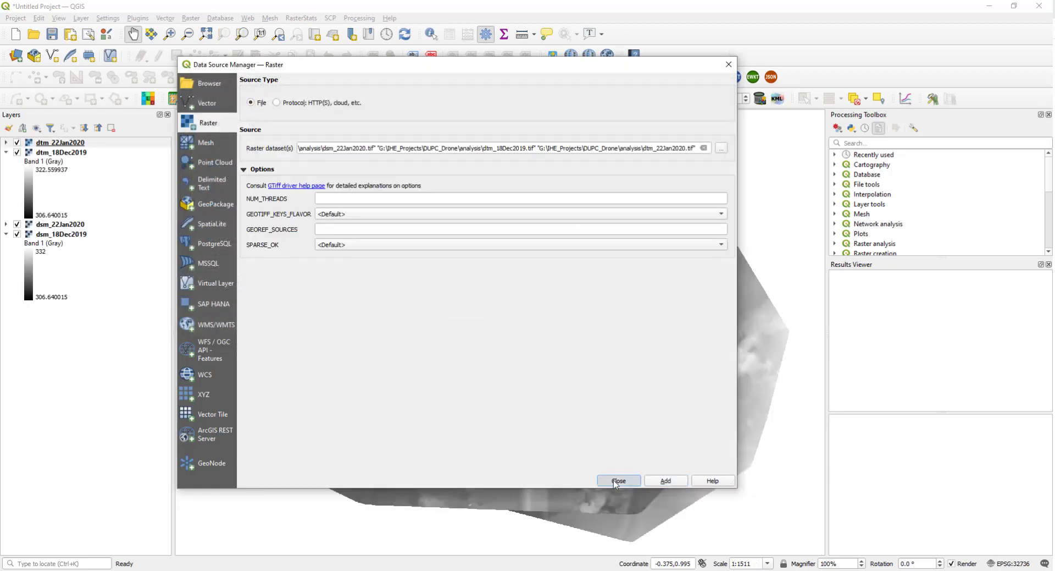
Collapse the legends of all DTM and DSM layers in the layer list.
left_click(97, 128)
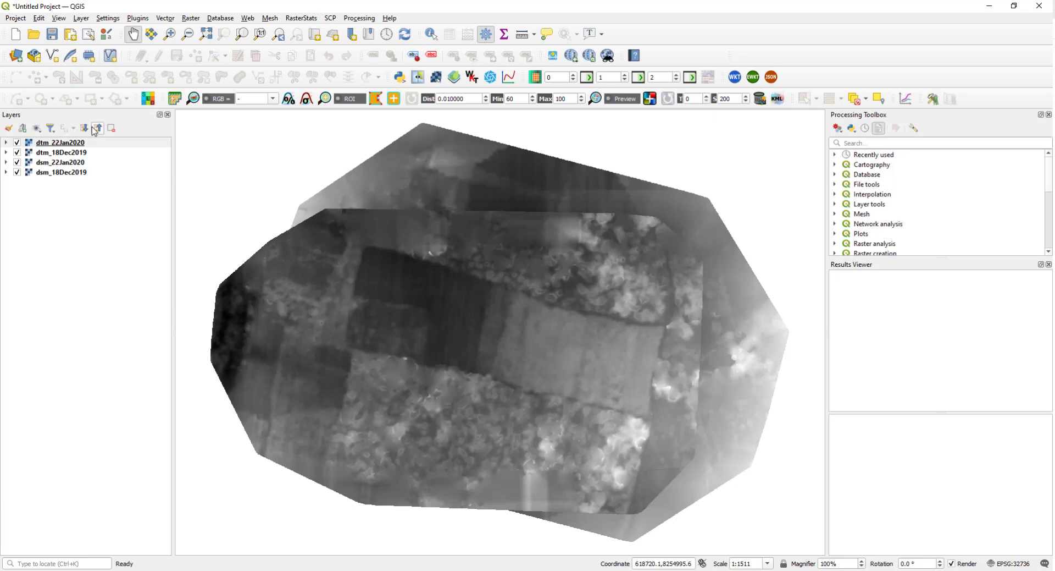
left_click(78, 144)
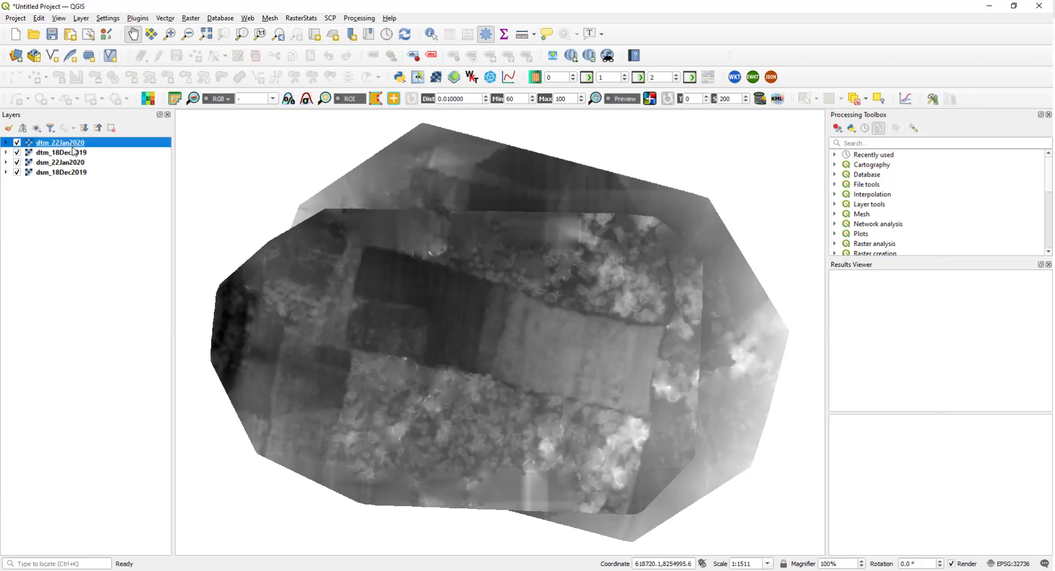
left_click(80, 163)
left_click(81, 173)
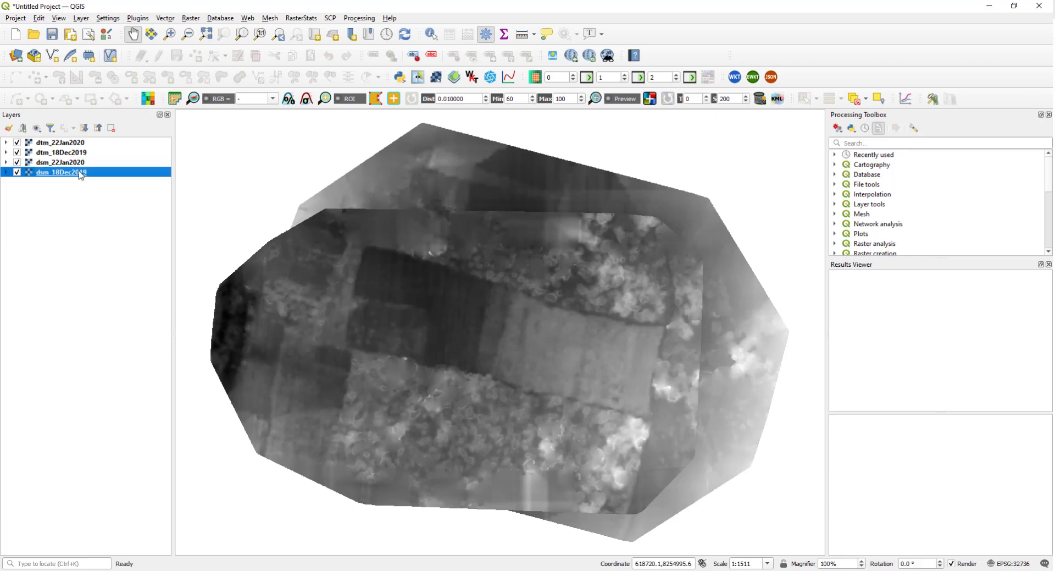
Add the vector boundary maize_plot.shp from the DUPC_Drone\Data\bdry folder and place it above the rasters in the layer order.
left_click(17, 56)
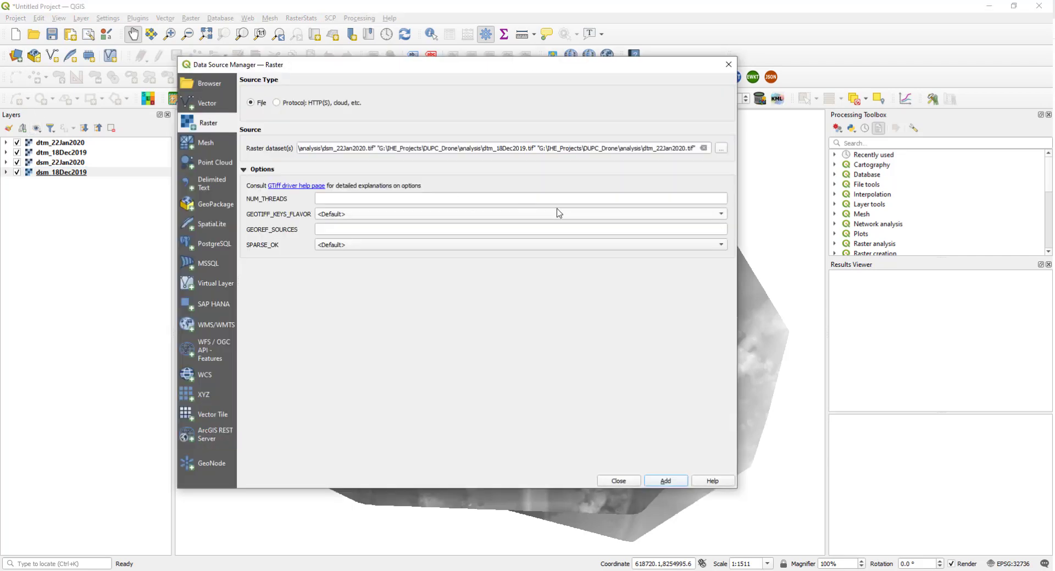
left_click(218, 110)
left_click(719, 164)
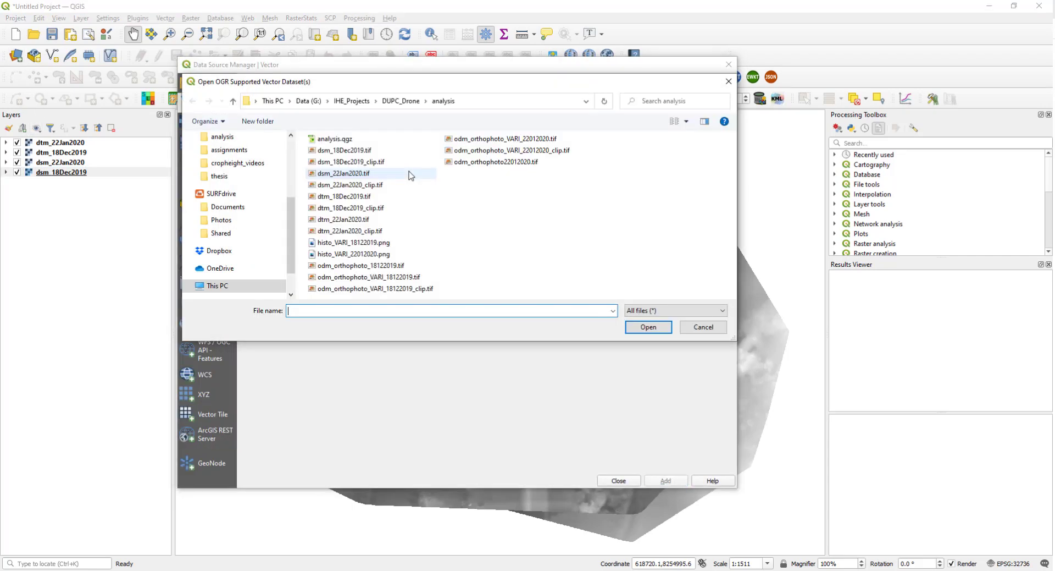
left_click(395, 105)
double_click(441, 189)
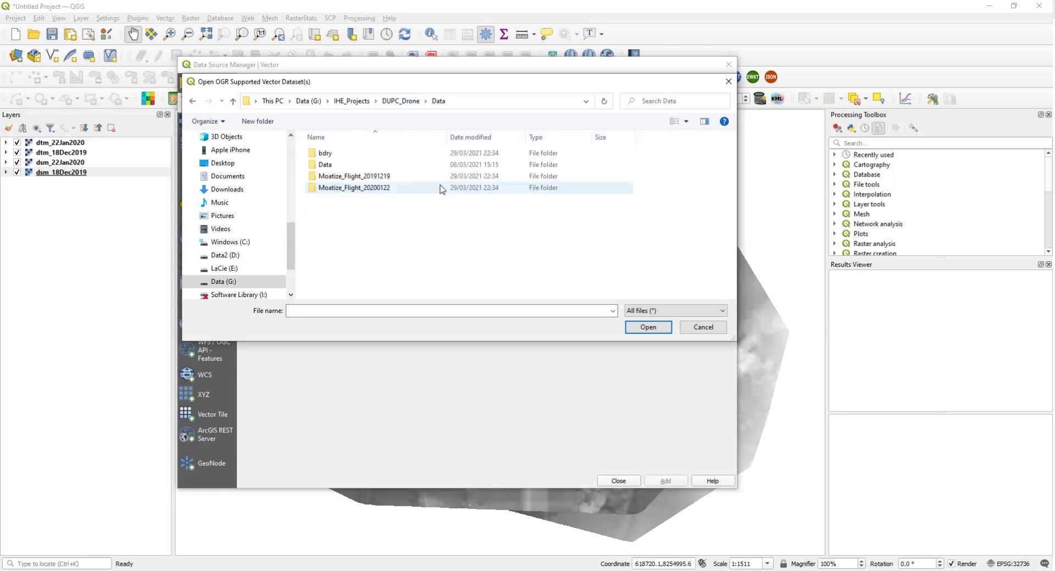
double_click(354, 154)
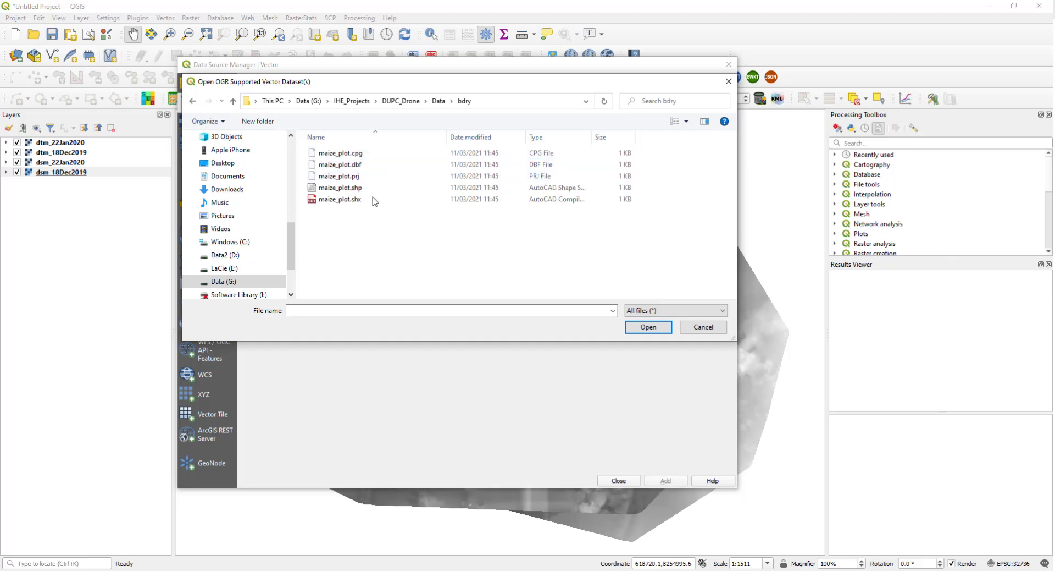
left_click(340, 188)
left_click(649, 326)
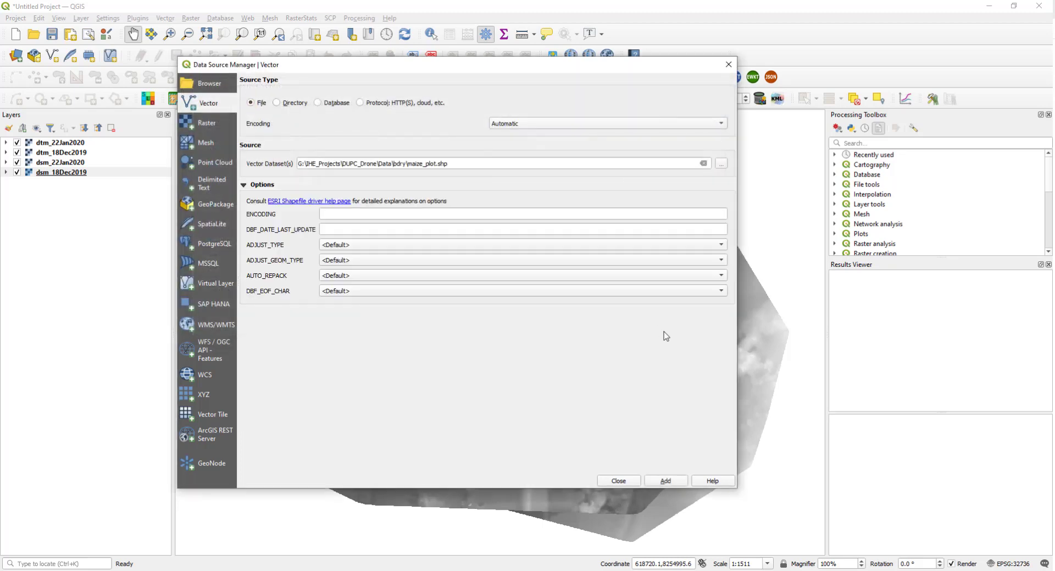
left_click(667, 481)
left_click(619, 480)
left_click_drag(54, 175, 58, 144)
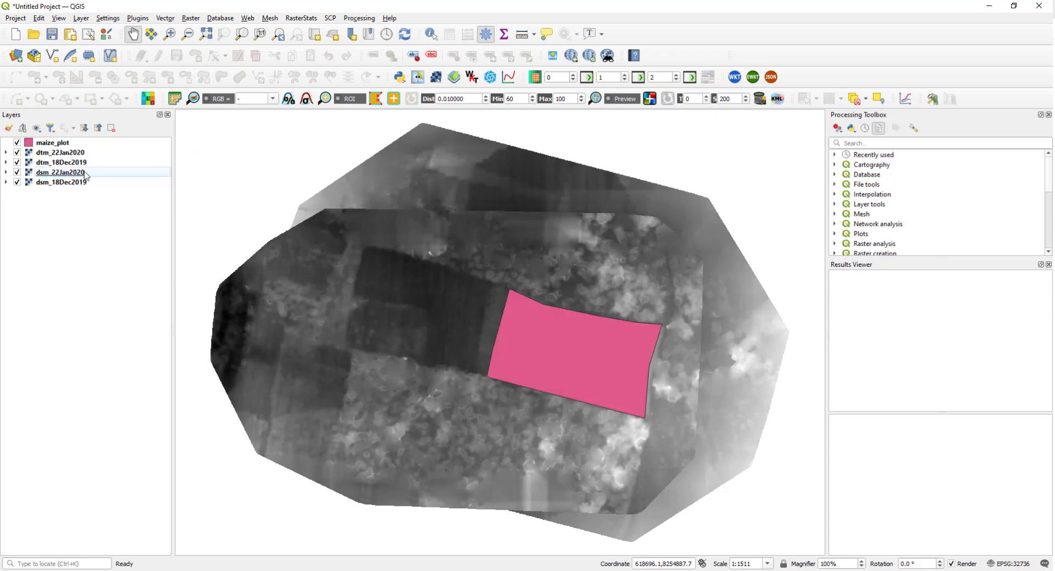
Style the maize_plot layer's simple fill with a transparent fill and a red stroke.
left_click(91, 143)
right_click(92, 143)
left_click(157, 388)
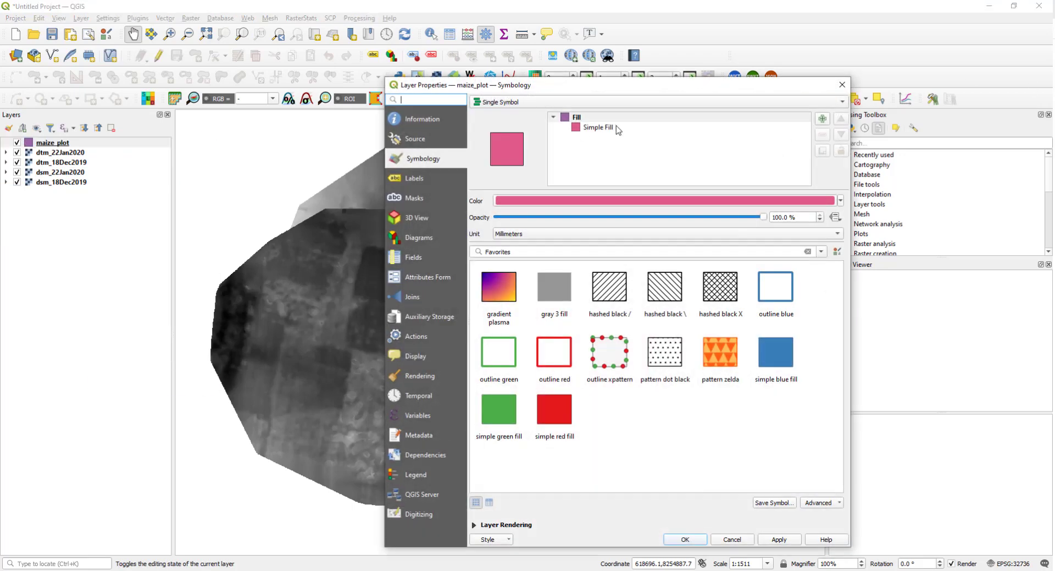
left_click(617, 127)
left_click(815, 221)
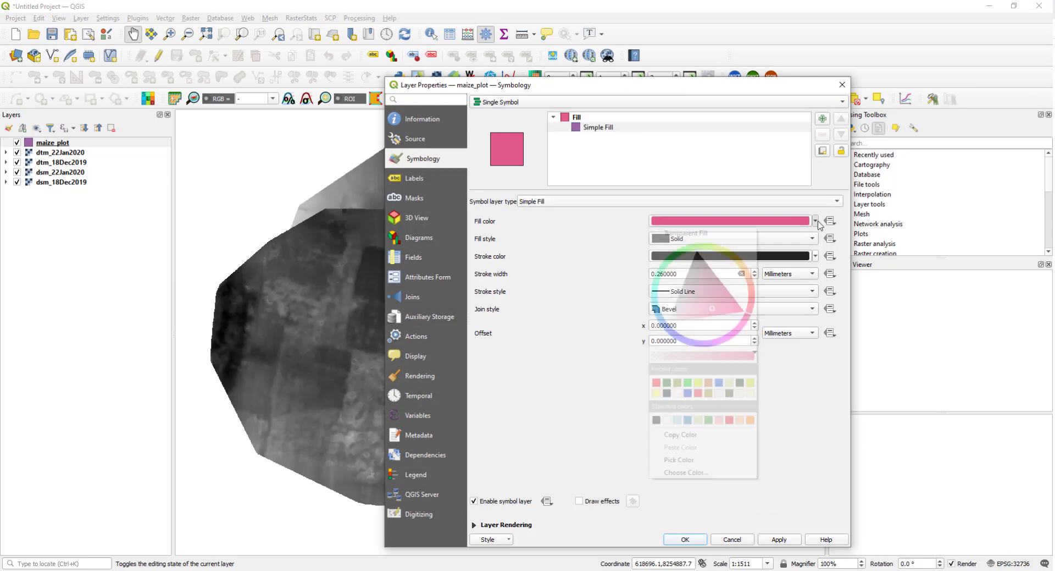
left_click(752, 236)
left_click(816, 256)
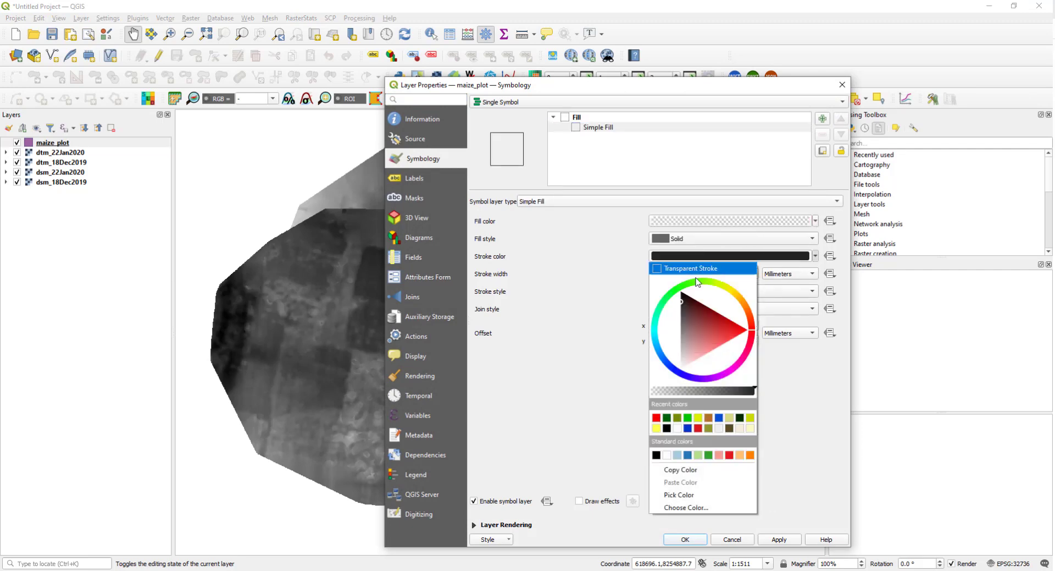
left_click(657, 418)
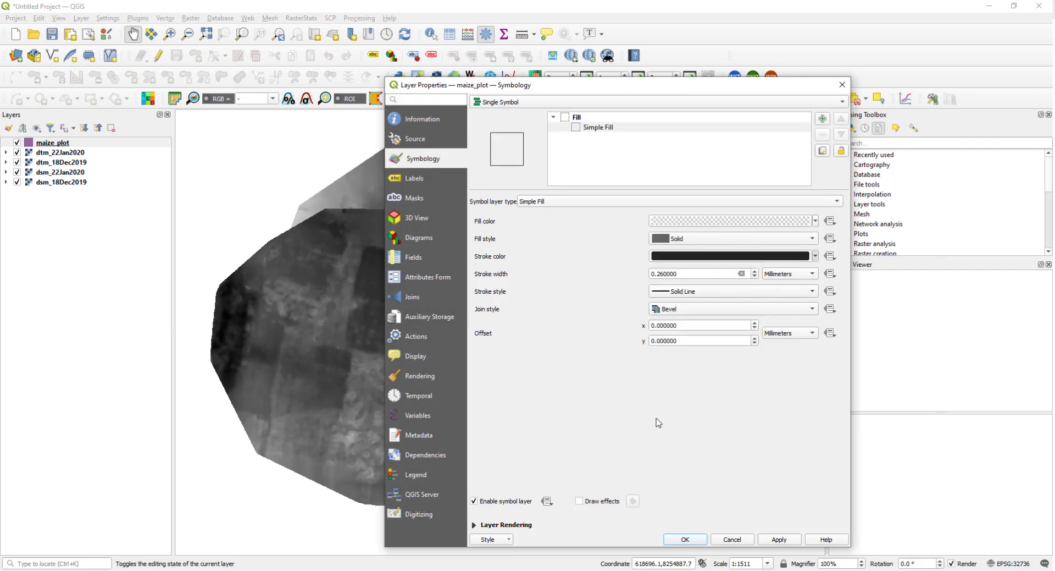
left_click(787, 539)
left_click(687, 540)
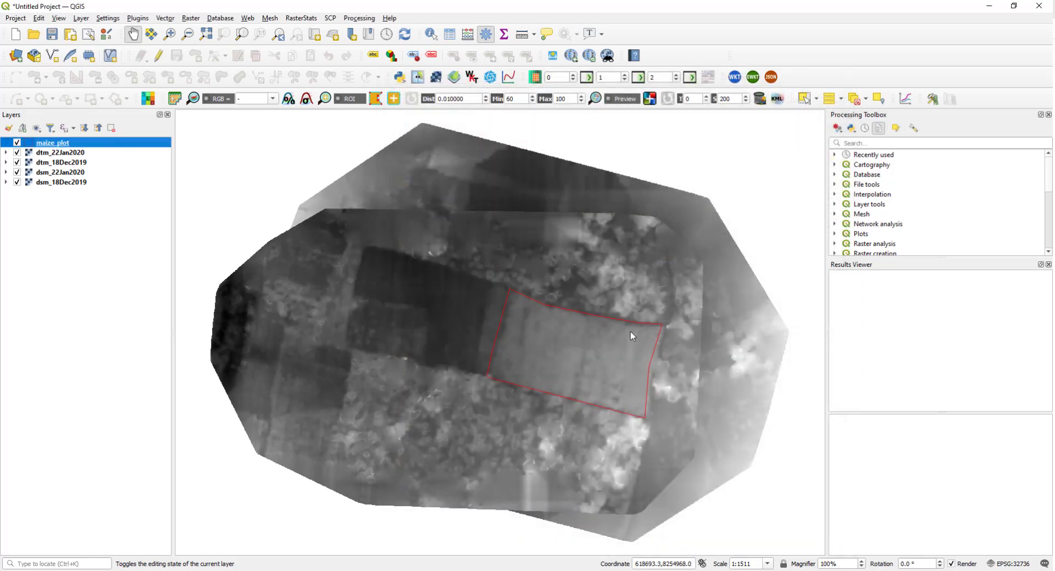
Set the stroke width of the maize_plot outline to 0.46 mm and apply it.
left_click(598, 128)
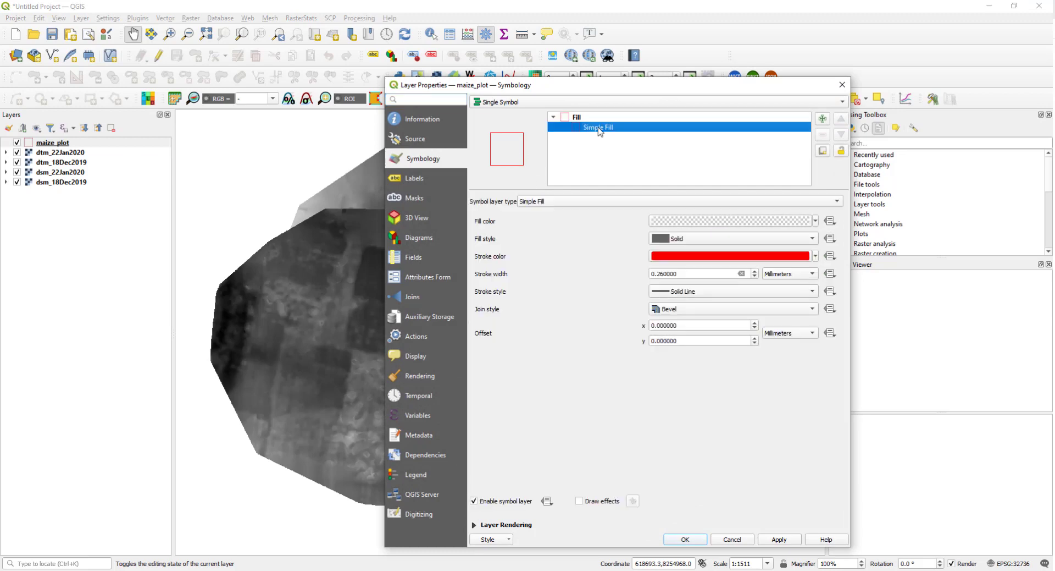
left_click(754, 271)
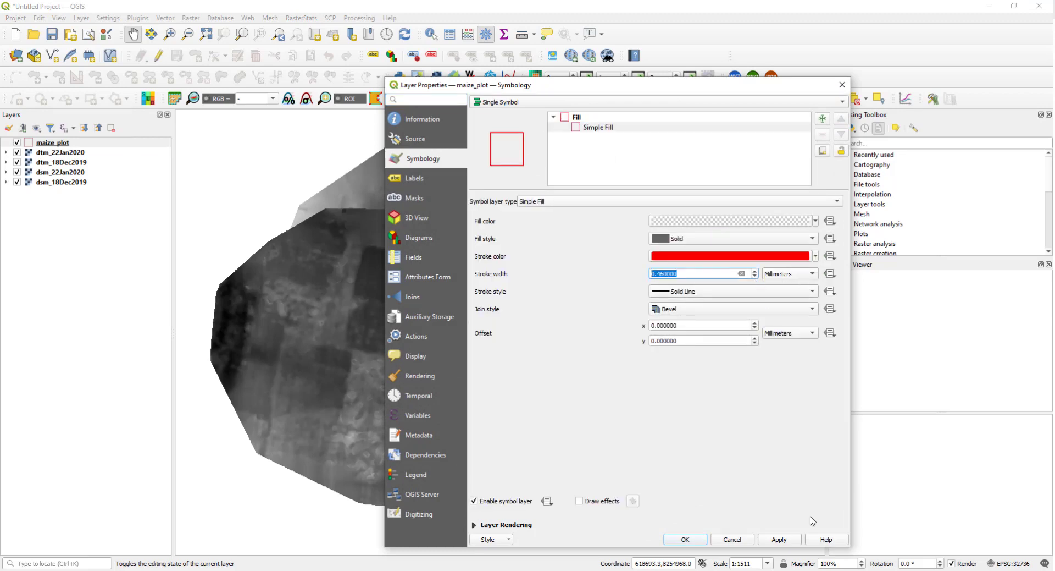
left_click(785, 543)
left_click(699, 542)
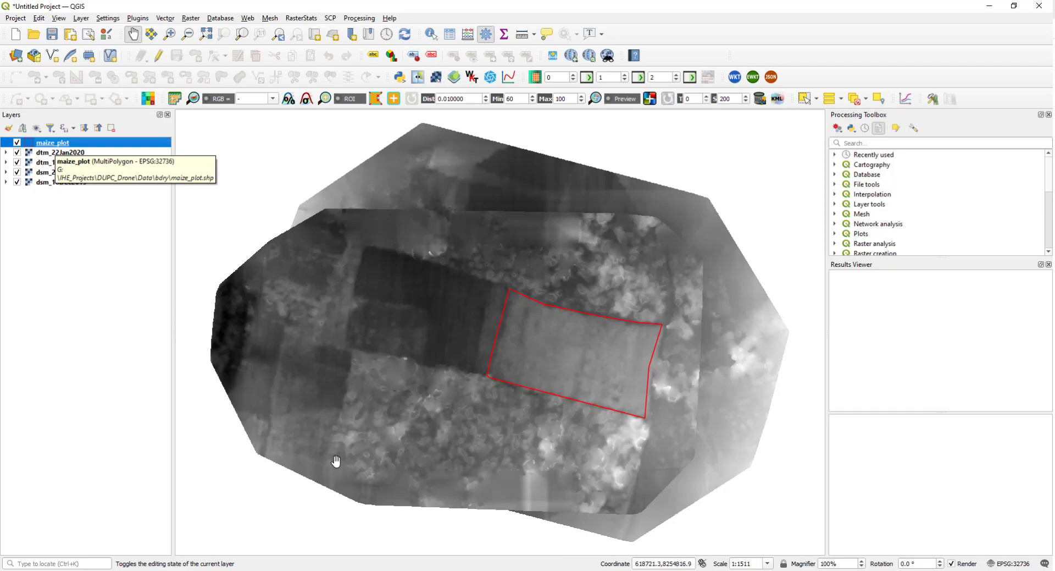
Switch to the presentation to review the crop height estimation steps, and return to QGIS.
left_click(417, 570)
left_click(478, 531)
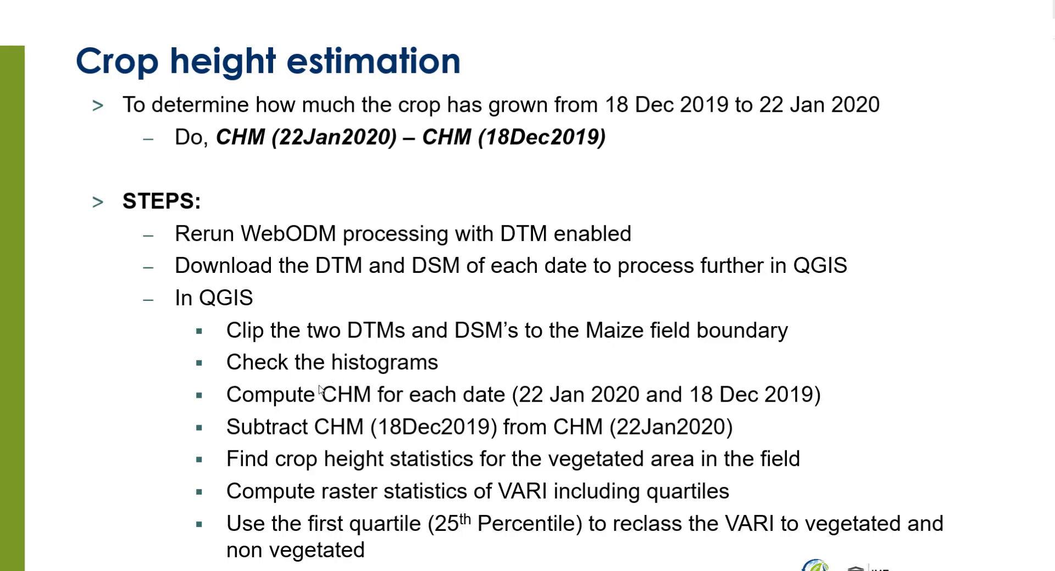
key("alt+Tab")
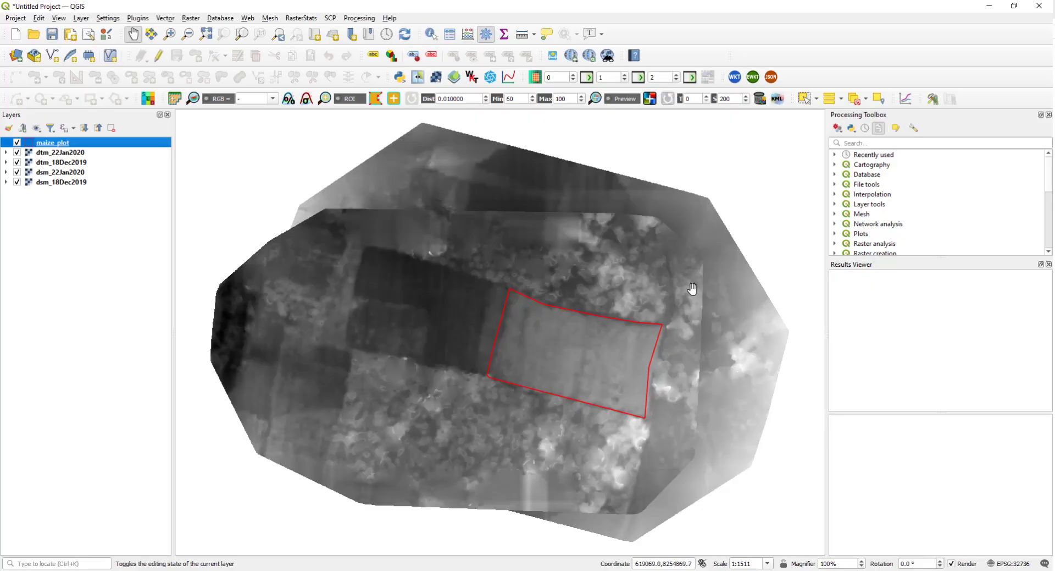
Set up Clip raster by mask layer with dsm_18Dec2019 as the input layer and maize_plot as the mask layer.
left_click(852, 144)
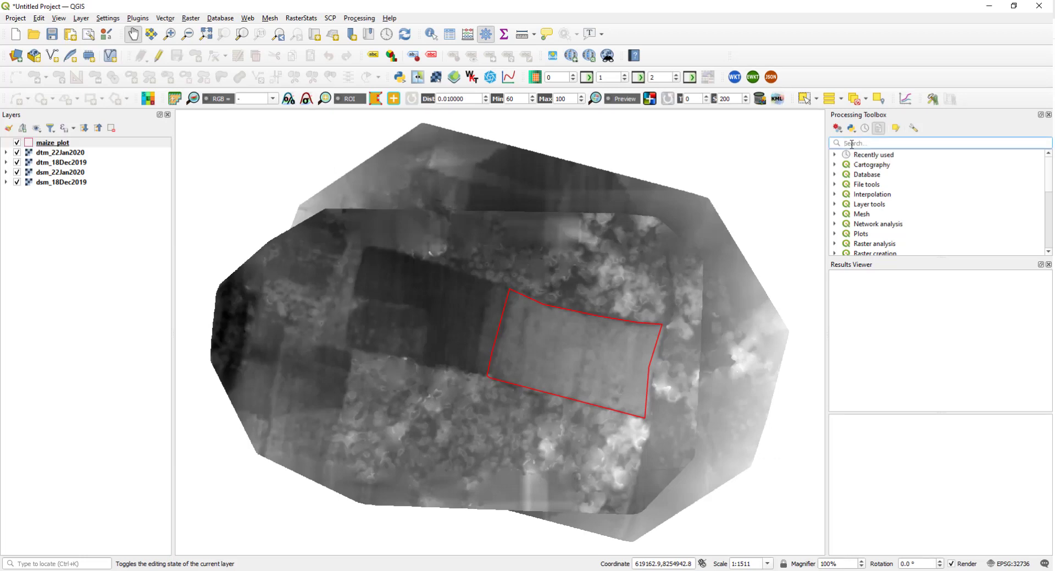
type("clip")
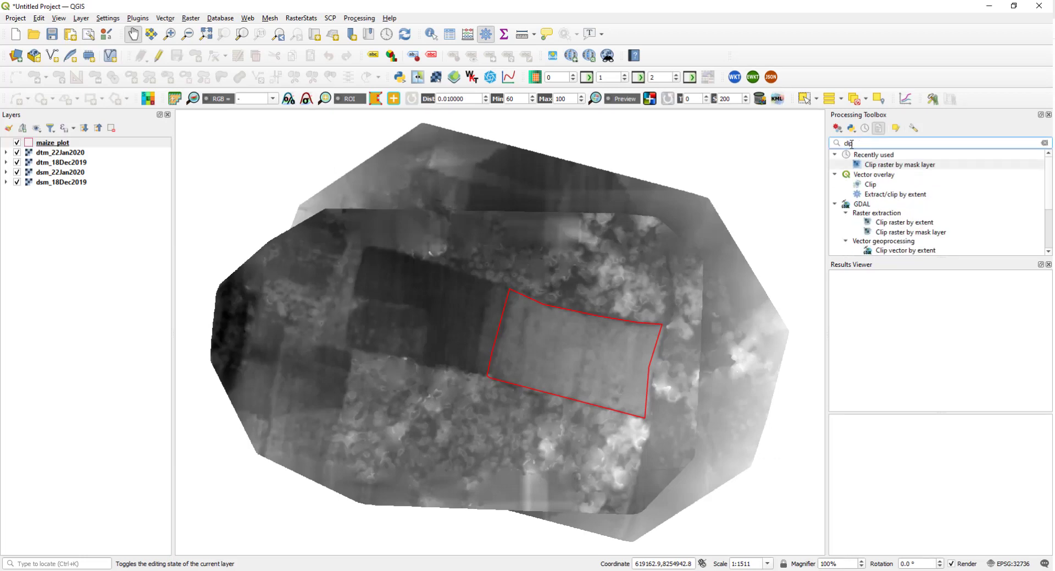
left_click(869, 167)
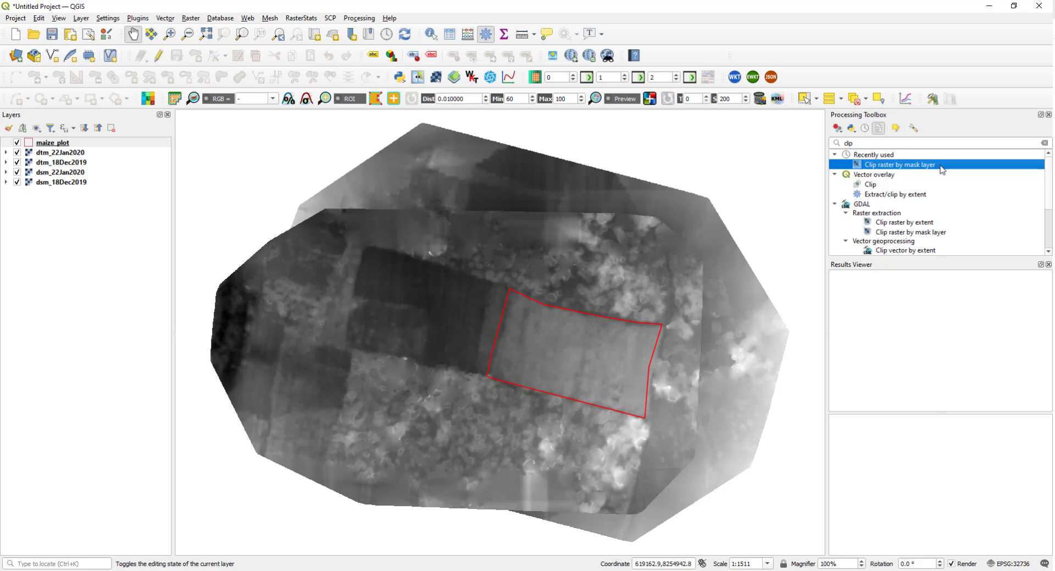
double_click(912, 164)
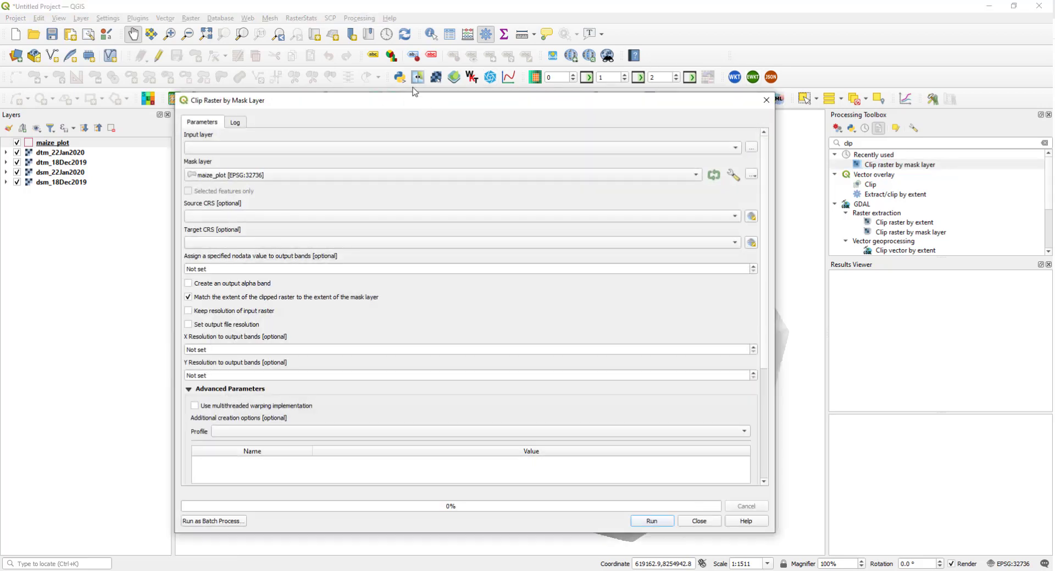
left_click_drag(418, 97, 403, 66)
left_click(231, 117)
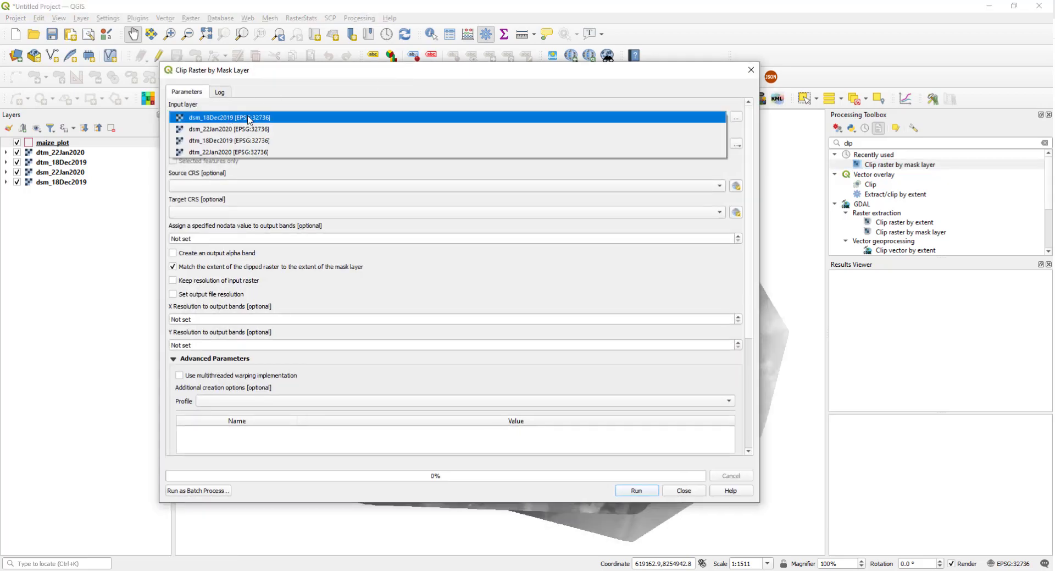
left_click(213, 119)
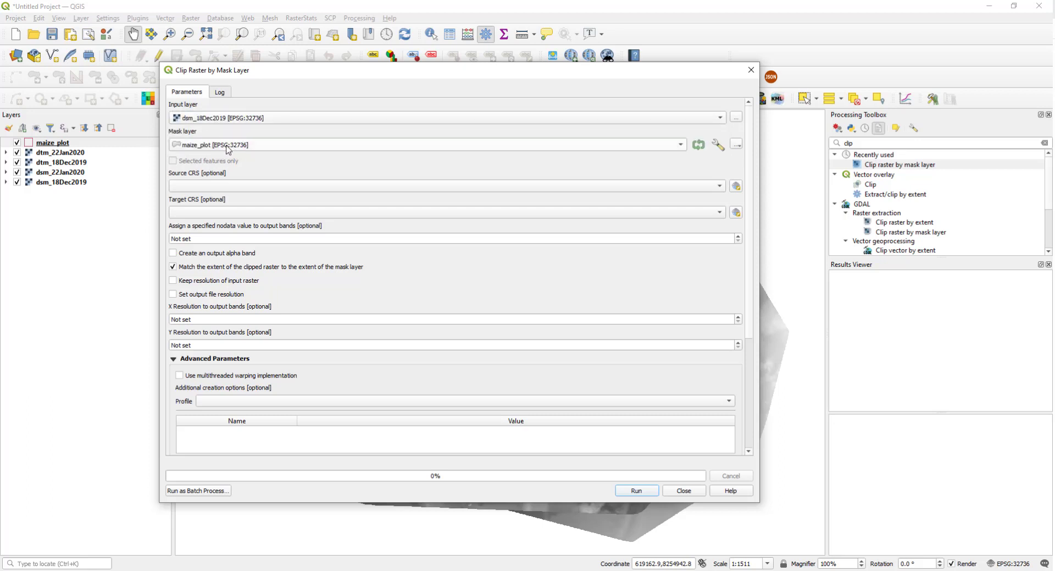
left_click(226, 145)
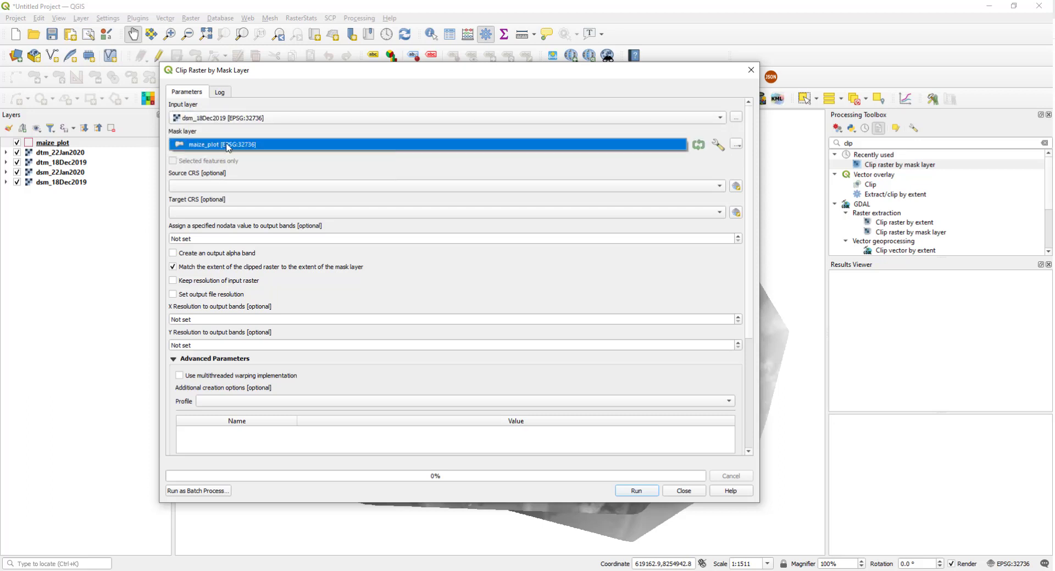
left_click(228, 146)
Save the clipped output as dsm_18Dec2019_clip.tif in the analysis folder, replacing the existing file, and run the clip.
scroll(734, 220, "down", 5)
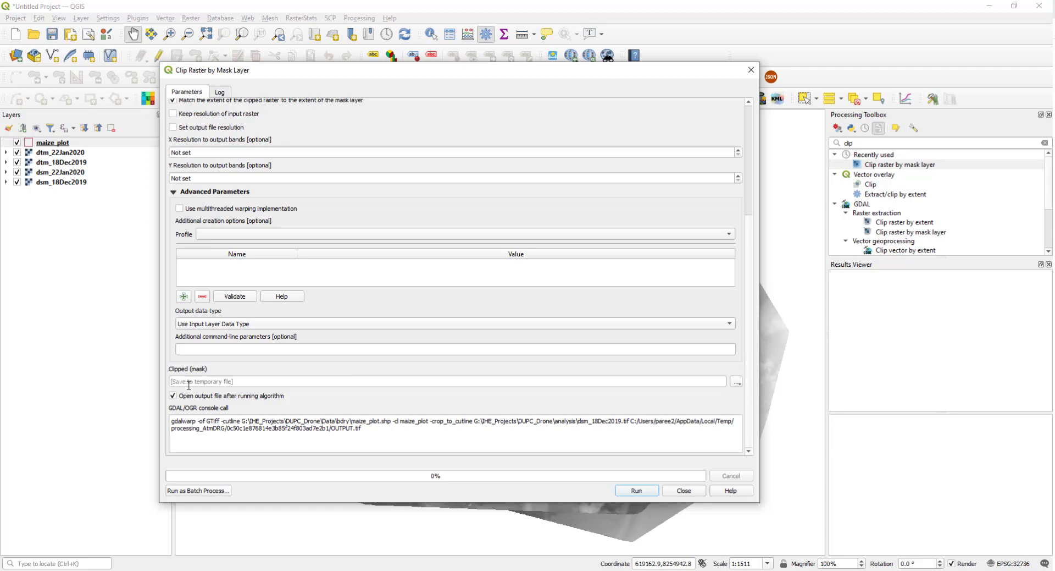
left_click(736, 381)
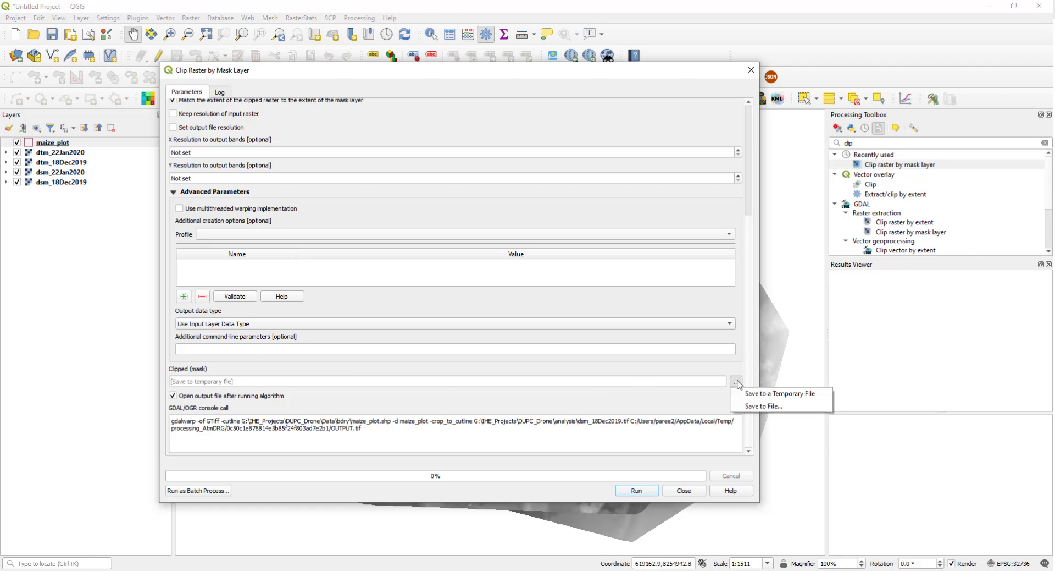
left_click(797, 406)
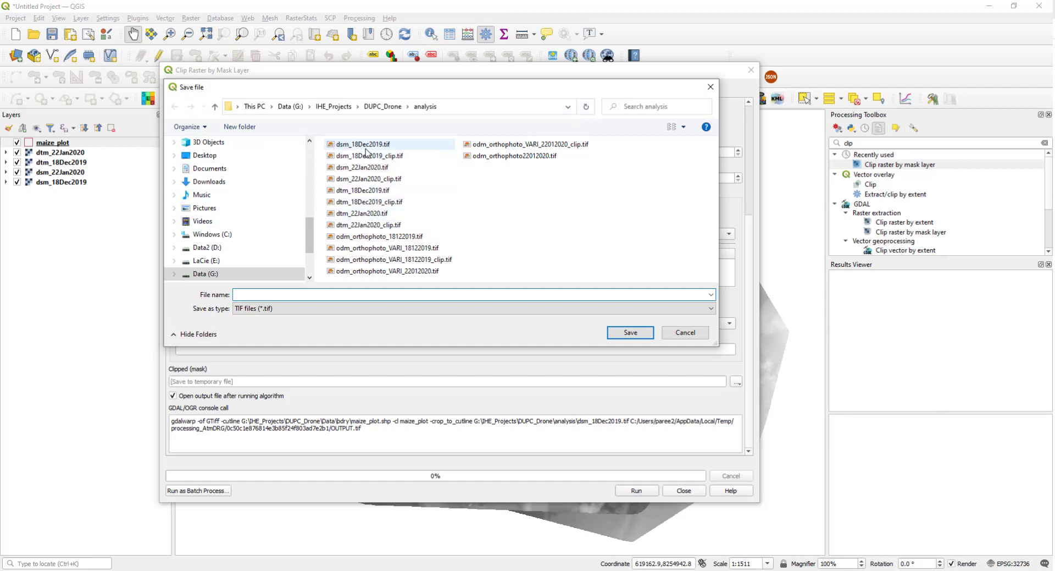
left_click(347, 157)
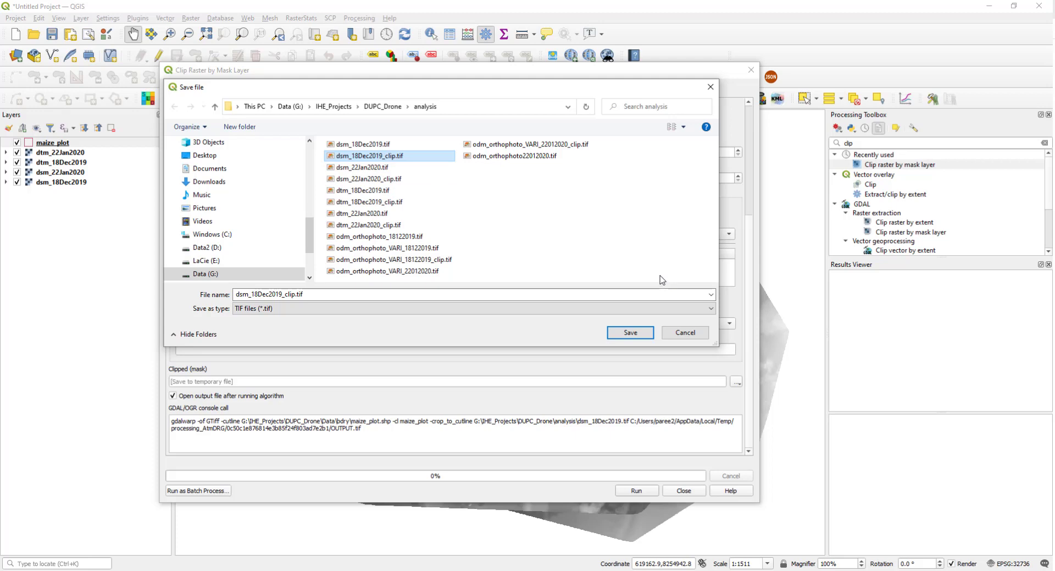
left_click(635, 332)
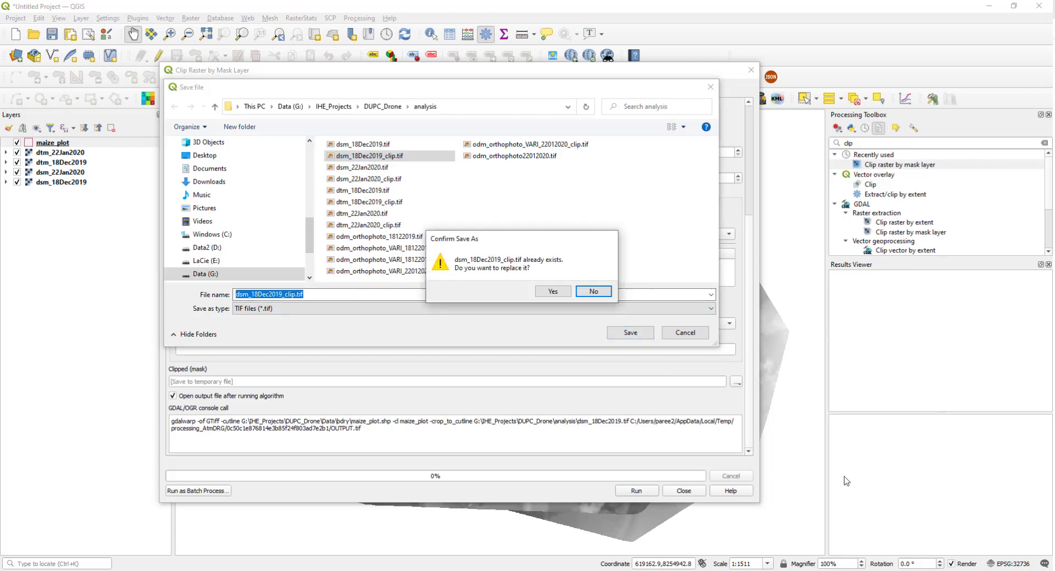
left_click(555, 291)
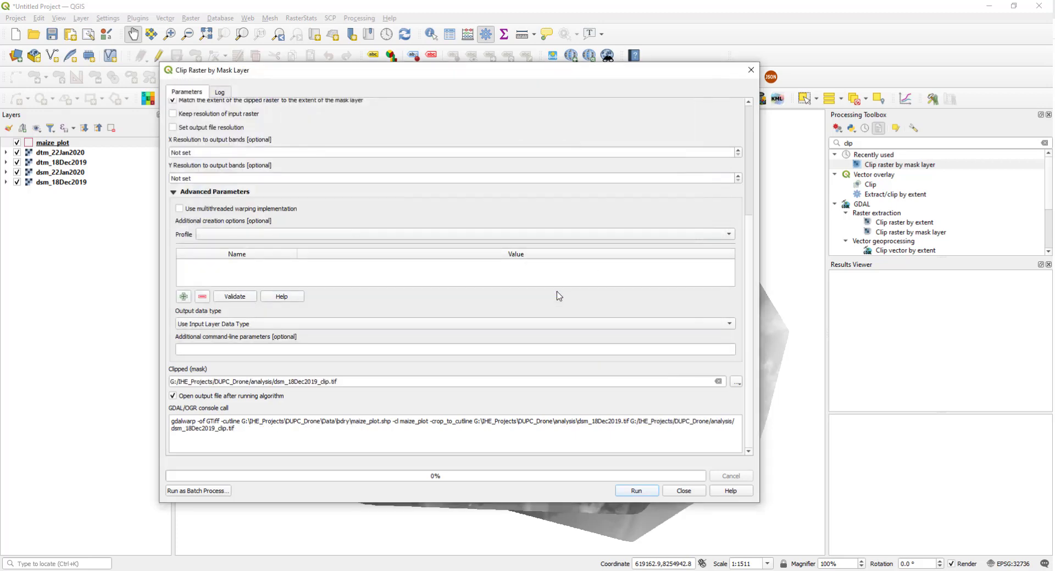
left_click(637, 490)
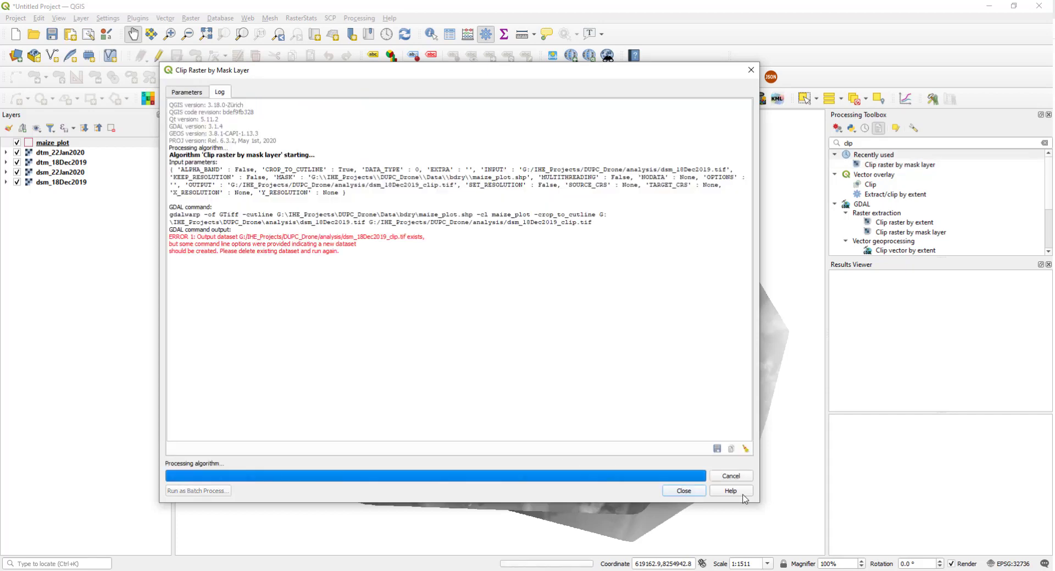
left_click(688, 490)
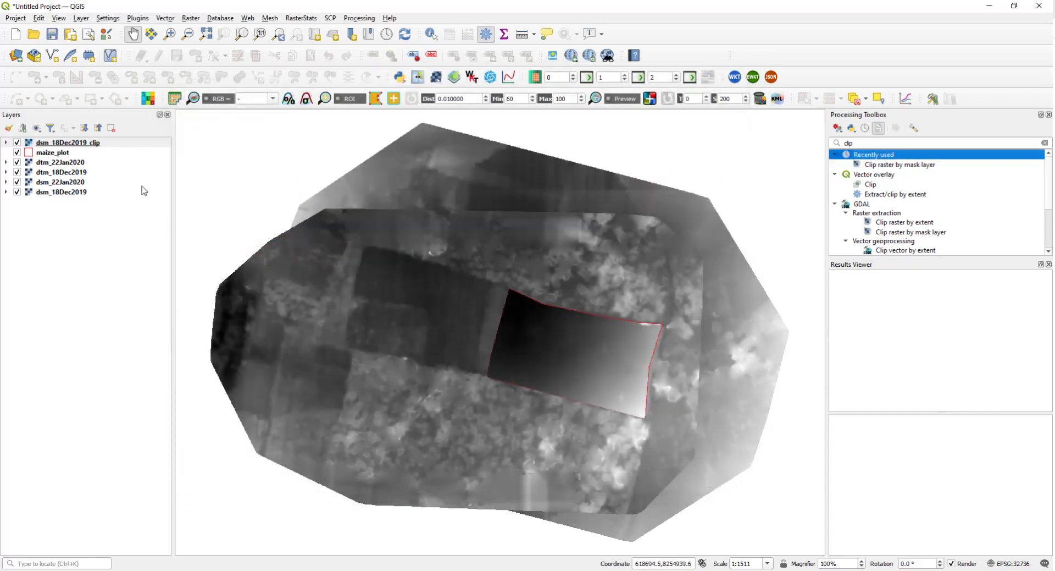
Hide the four unclipped DTM and DSM rasters, keeping dsm_18Dec2019_clip and maize_plot displayed.
left_click(17, 143)
left_click(18, 144)
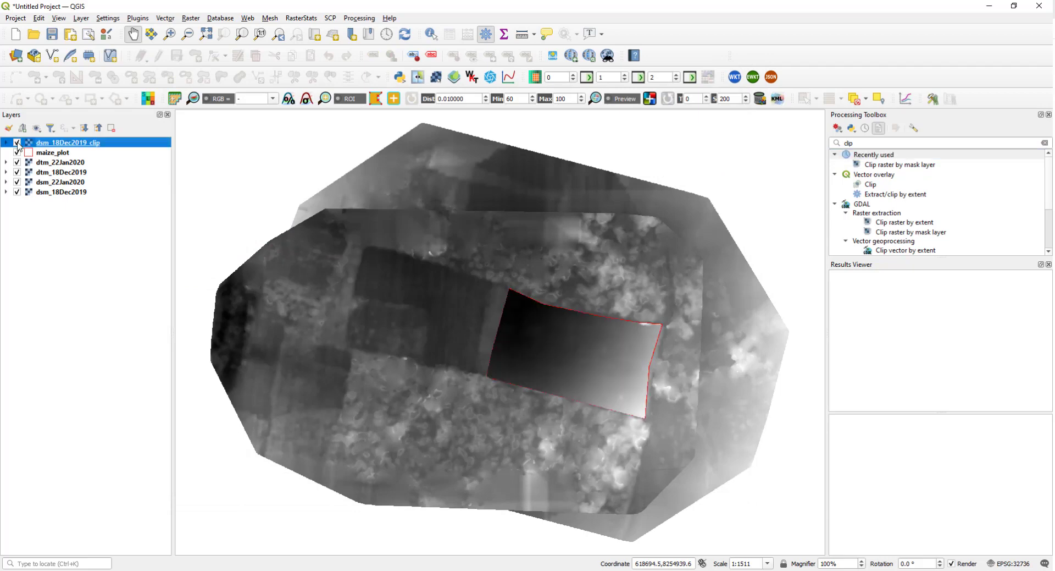
left_click(17, 162)
left_click(17, 172)
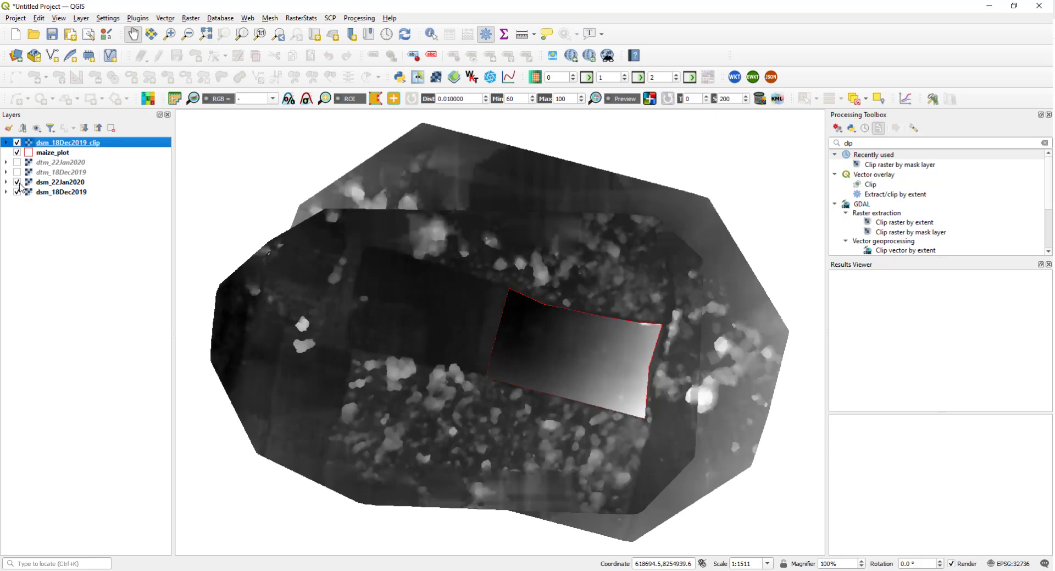
left_click(17, 182)
left_click(17, 192)
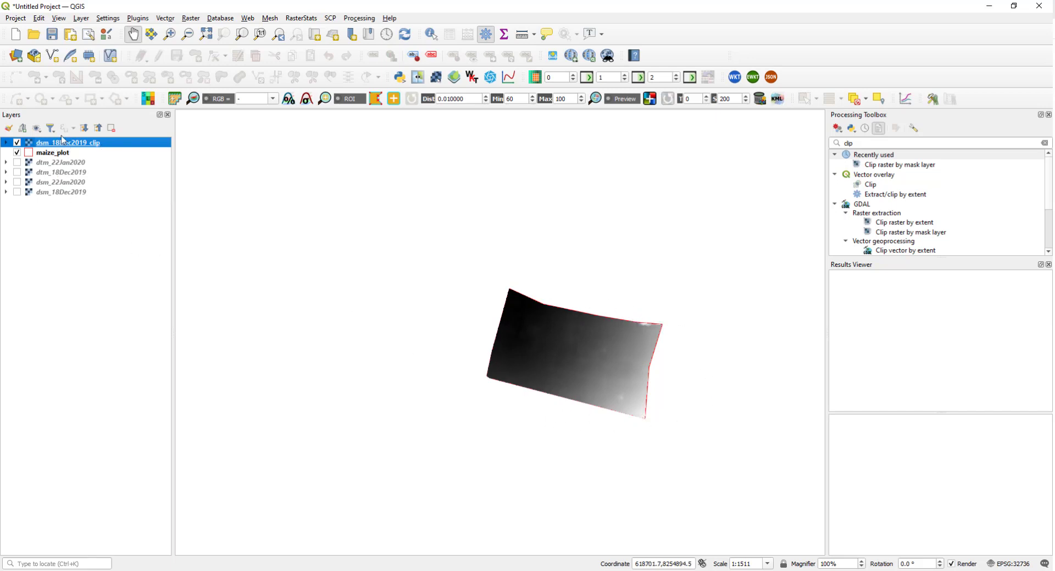
Add the rasters dtm_22Jan2020_clip, dtm_18Dec2019_clip and dsm_22Jan2020_clip, and move maize_plot to the top of the layer order.
left_click(16, 56)
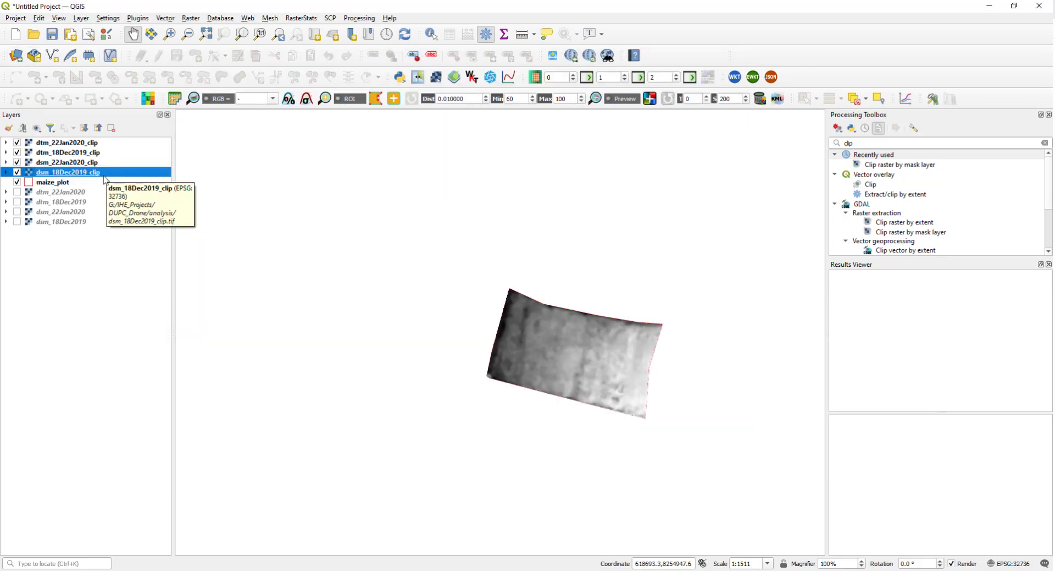
left_click_drag(88, 182, 120, 147)
left_click(105, 156)
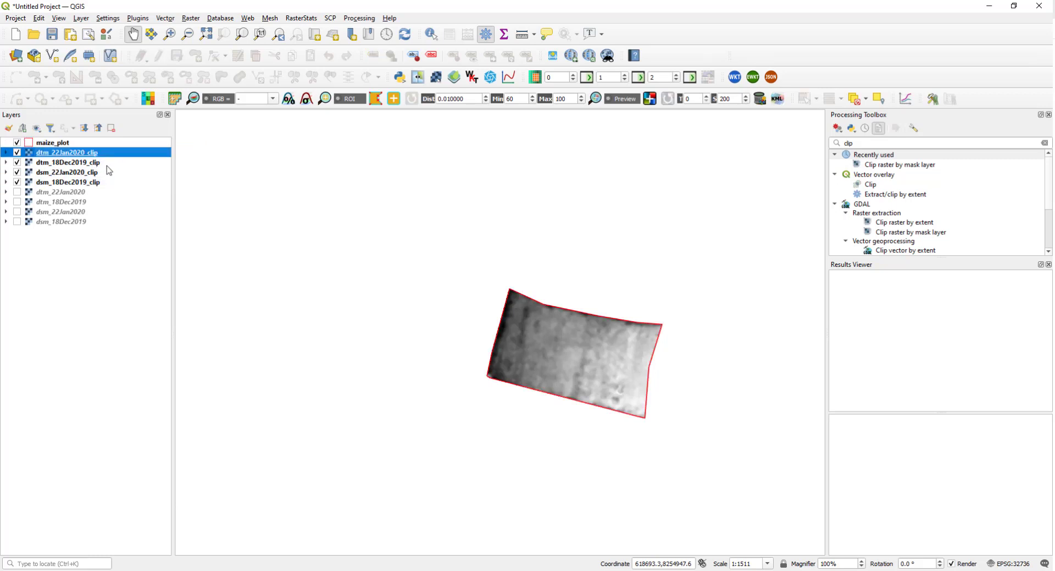
left_click(96, 182)
left_click(94, 174)
left_click(101, 165)
left_click(109, 154)
Remove the four unclipped layers dtm_22Jan2020, dtm_18Dec2019, dsm_22Jan2020 and dsm_18Dec2019 from the project.
left_click(75, 221)
left_click(88, 194, "shift")
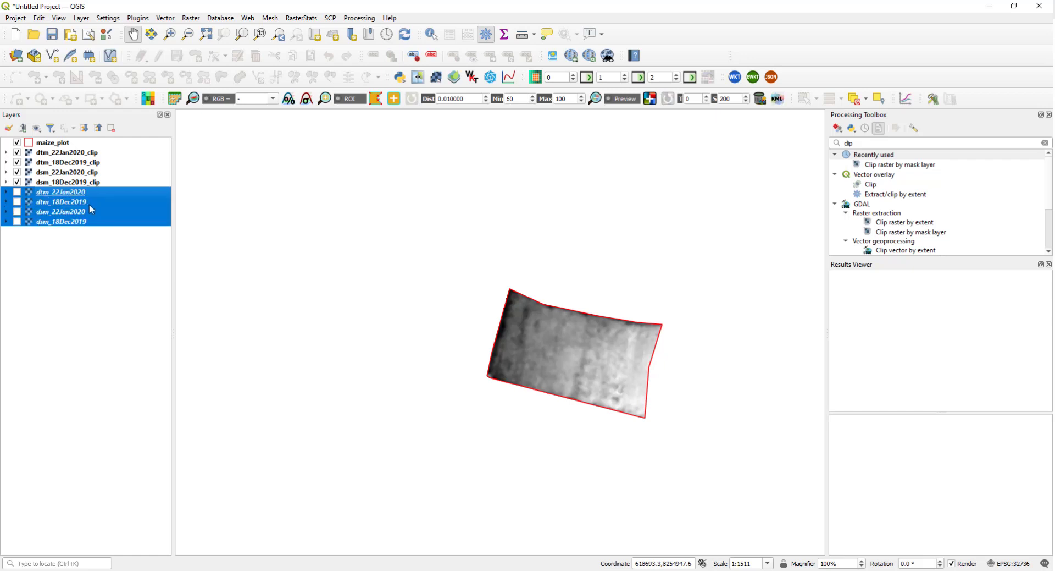
right_click(89, 199)
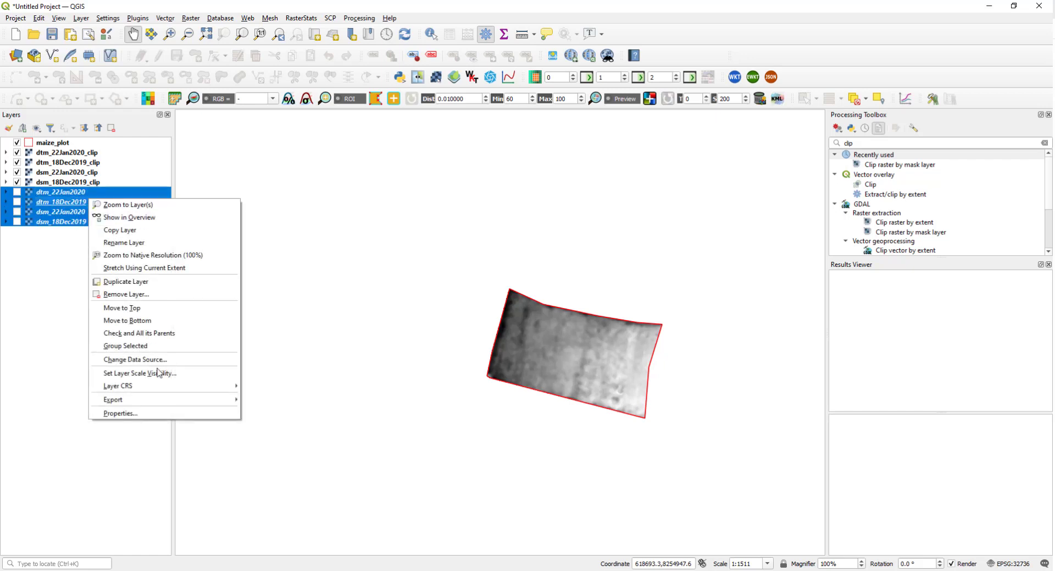
left_click(207, 294)
left_click(508, 303)
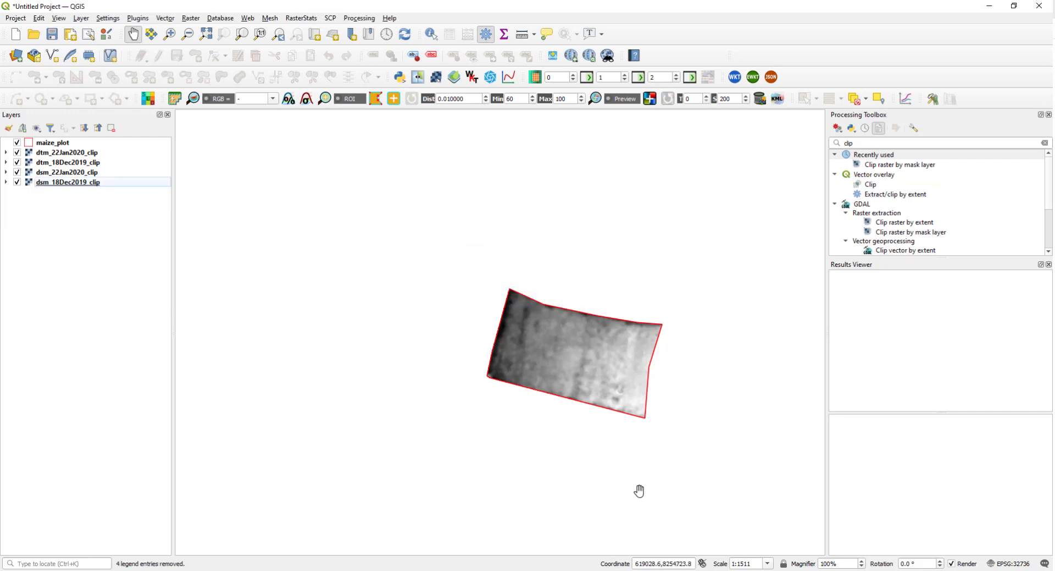
Save the project under the name chm in the DUPC_Drone\analysis folder.
left_click(96, 184)
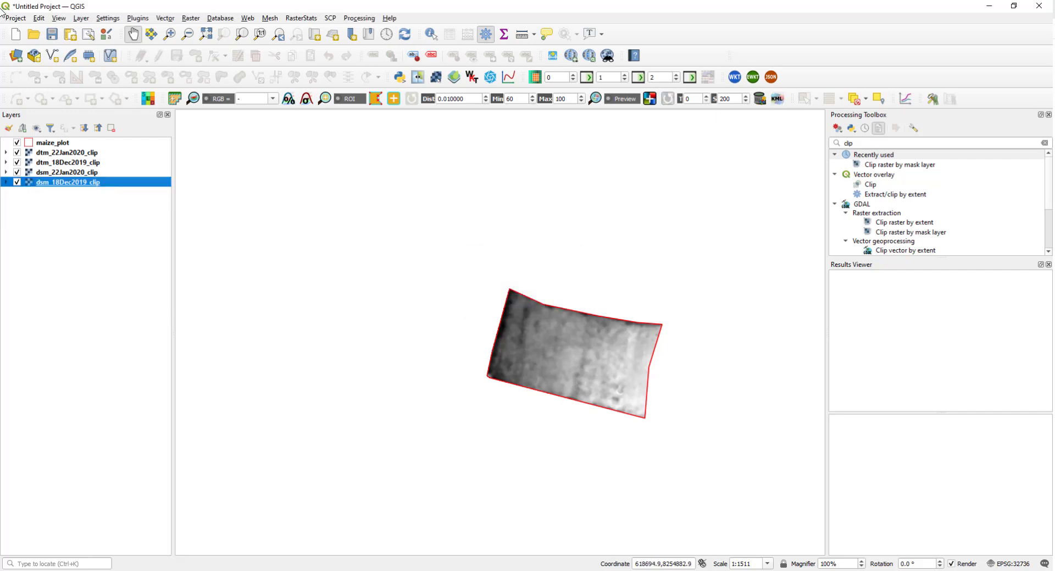
left_click(18, 19)
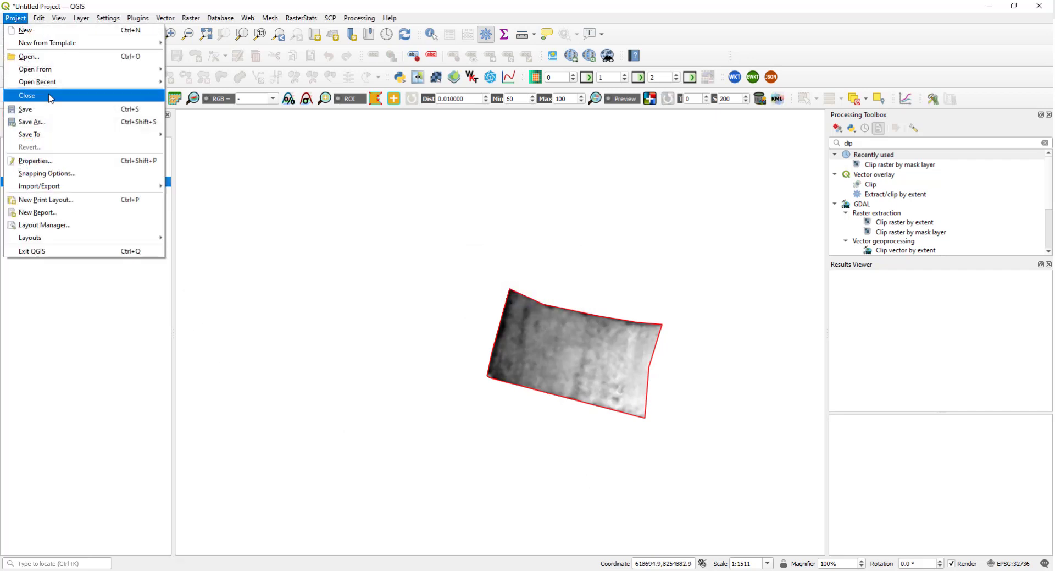
left_click(72, 126)
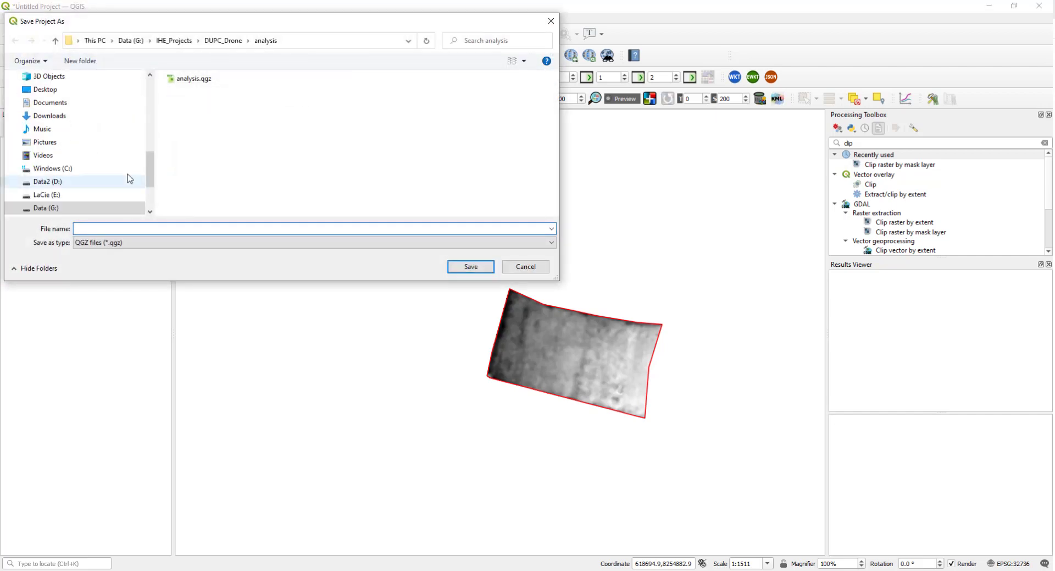
type("chm")
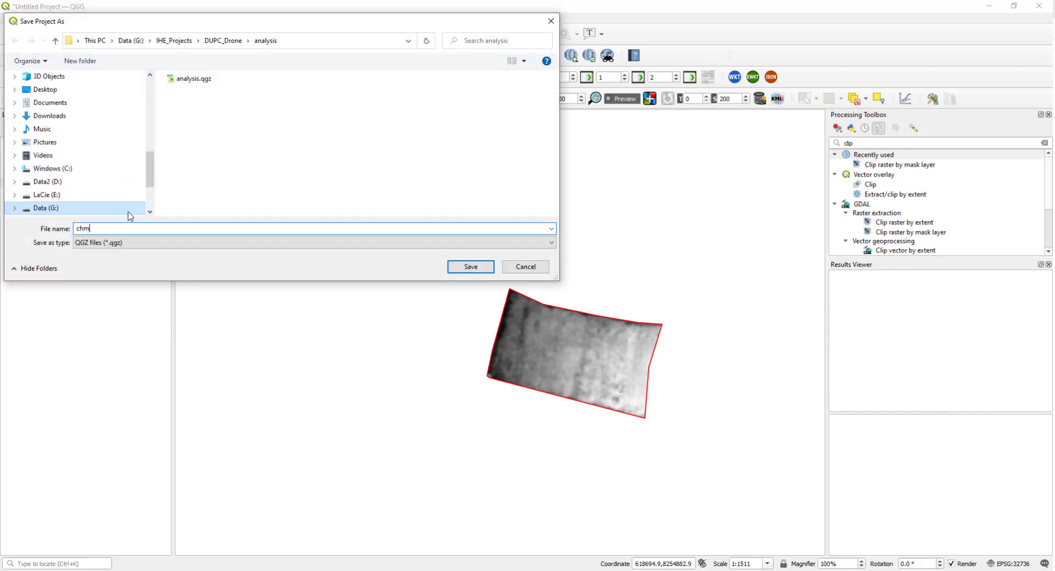
key("Return")
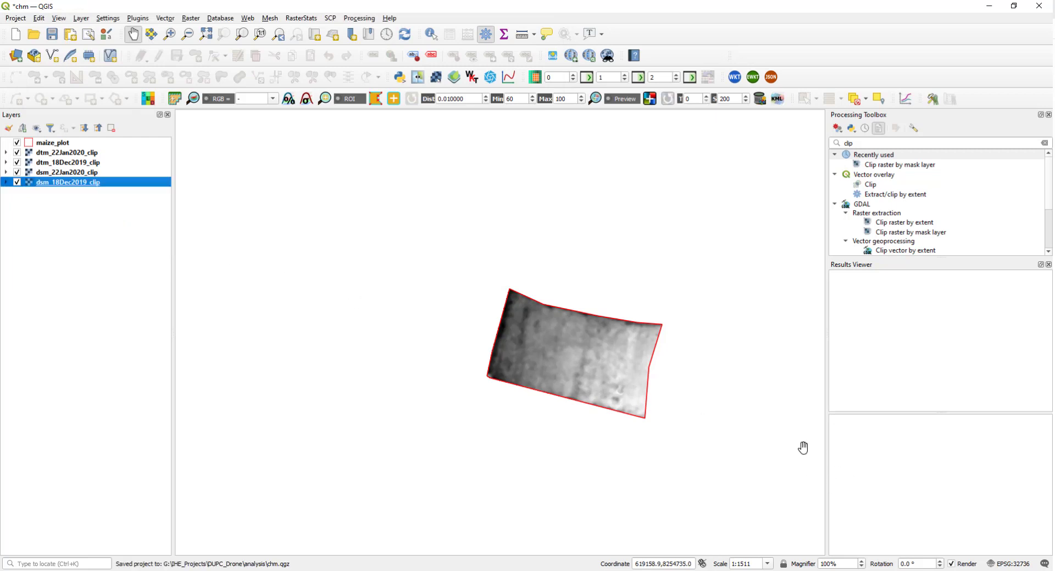
Switch to the presentation to review the crop height estimation steps and the Canopy Height Model formula, and return to QGIS.
left_click_drag(576, 378, 493, 313)
scroll(499, 285, "up", 1)
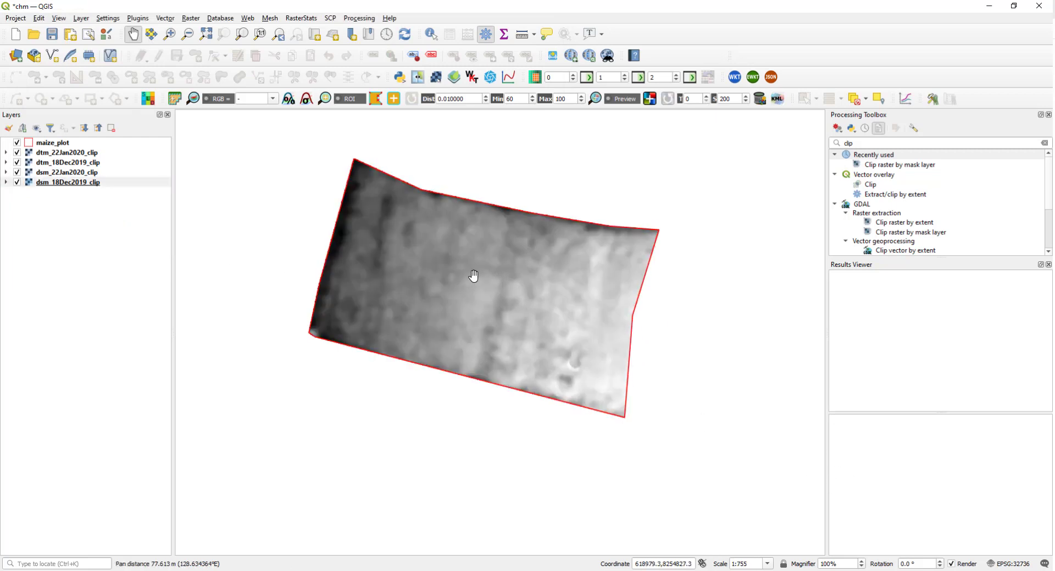
left_click_drag(474, 275, 495, 308)
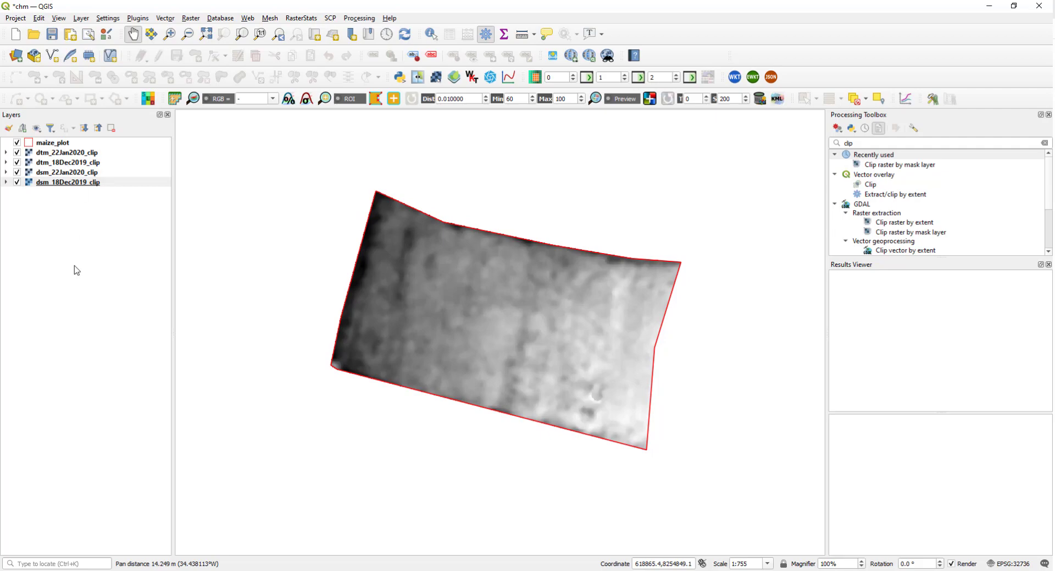
mouse_move(413, 569)
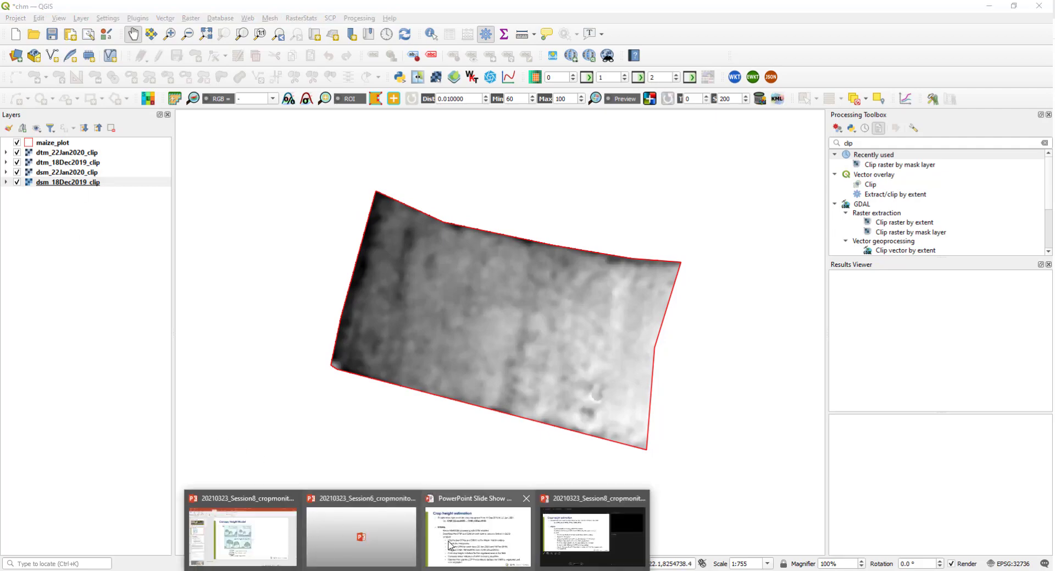
left_click(448, 541)
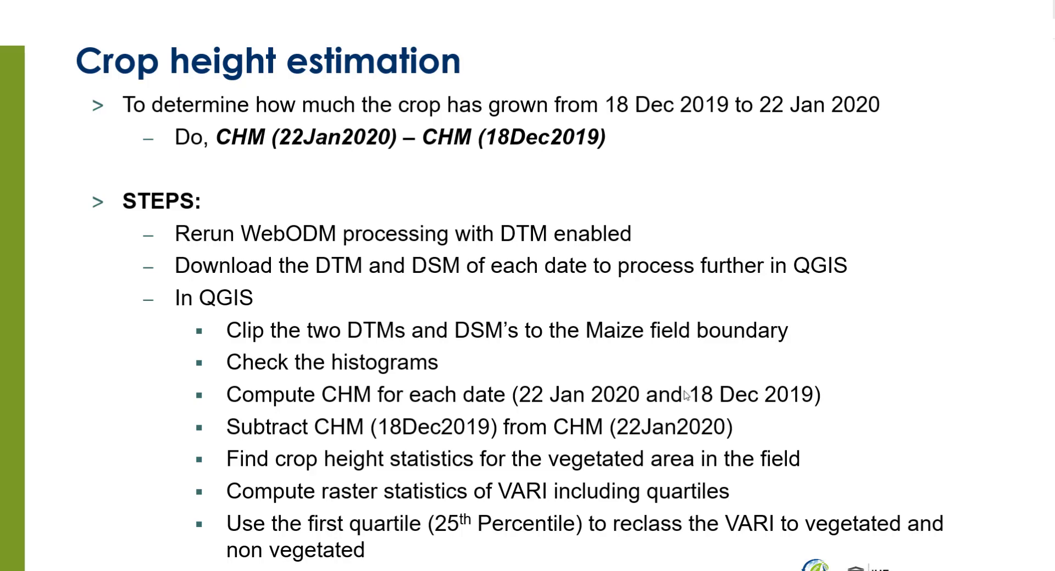
key("Escape")
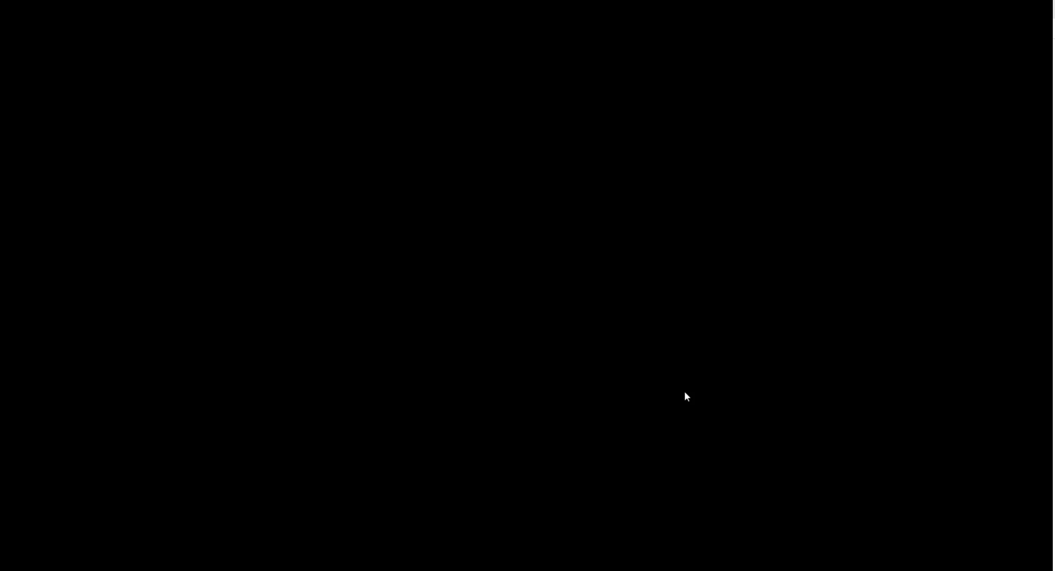
key("Left")
key("Left")
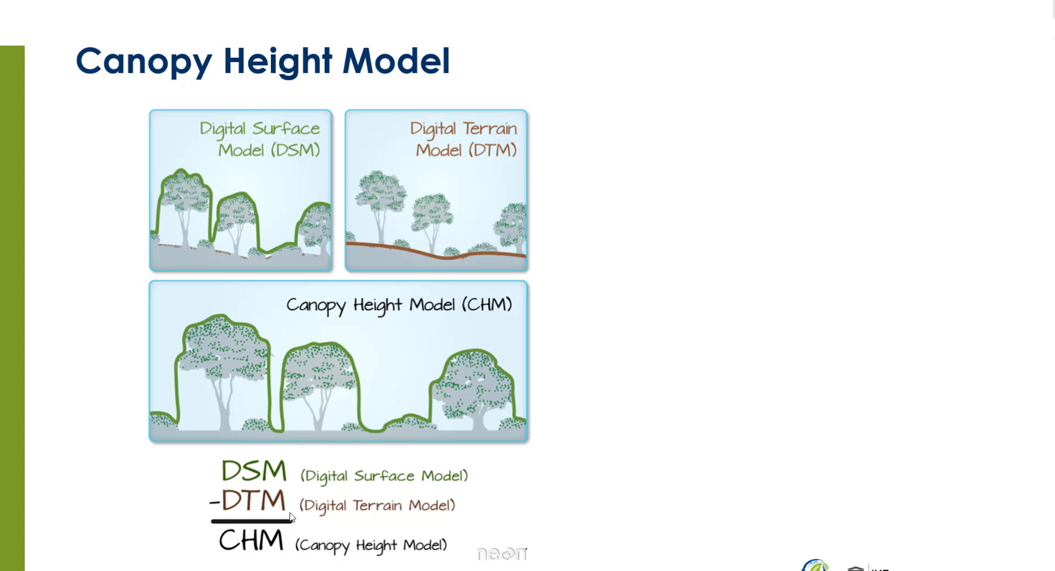
key("Right")
key("alt+Tab")
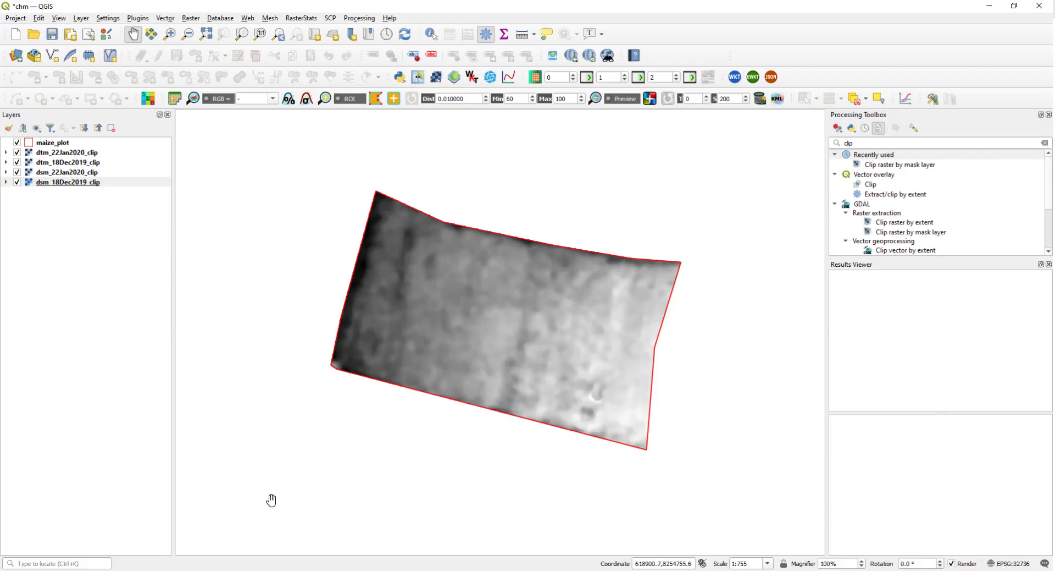
Build the Raster Calculator expression "dsm_18Dec2019_clip@1" - "dtm_18Dec2019_clip@1".
left_click(94, 183)
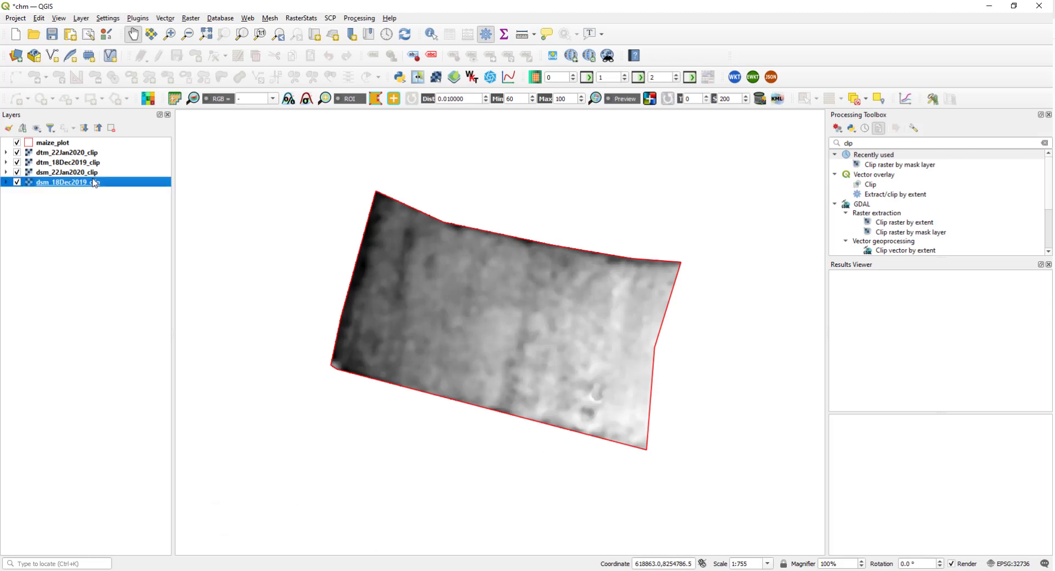
left_click(54, 164)
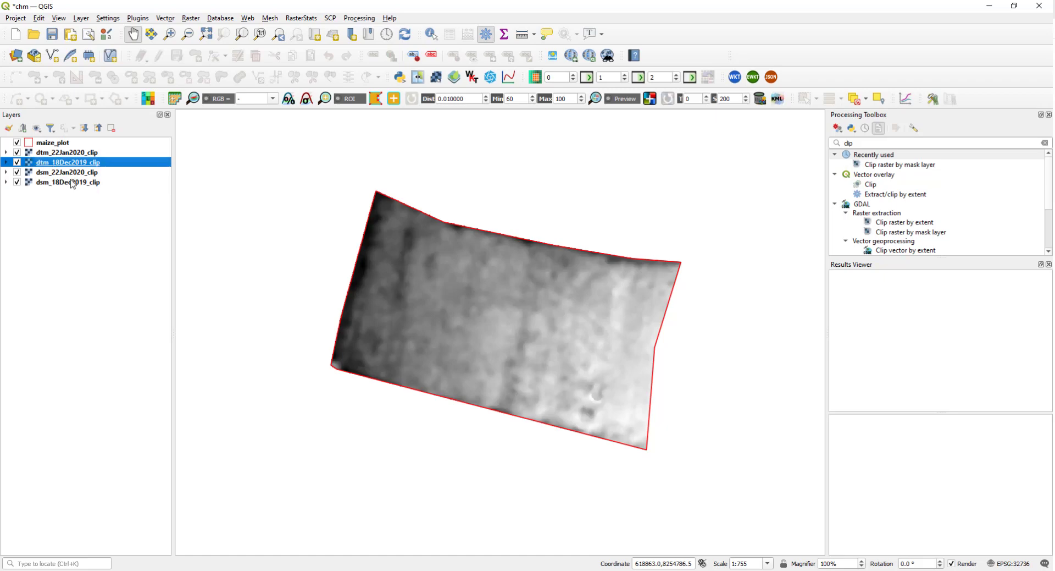
left_click(70, 184)
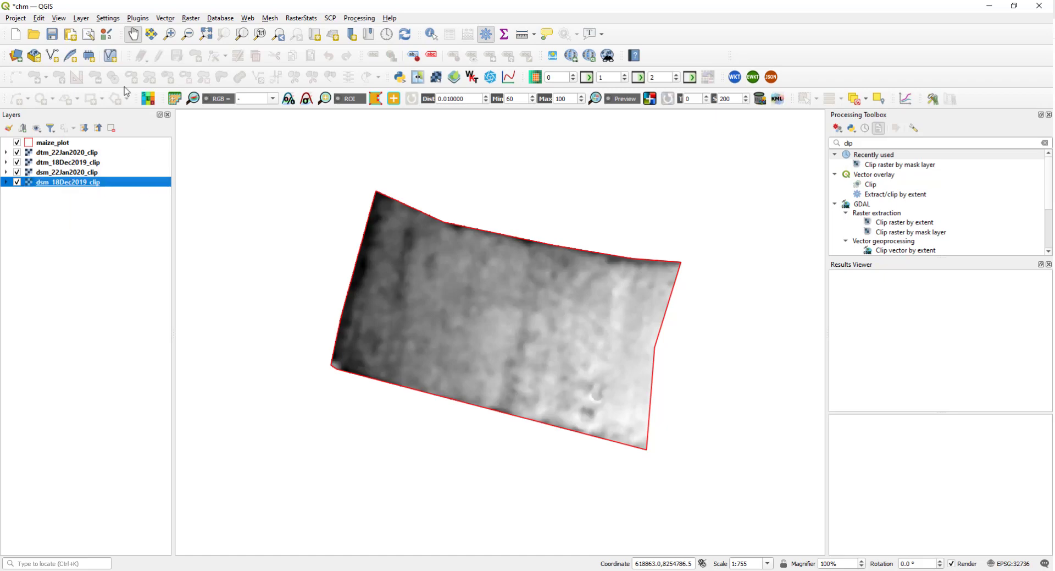
left_click(193, 21)
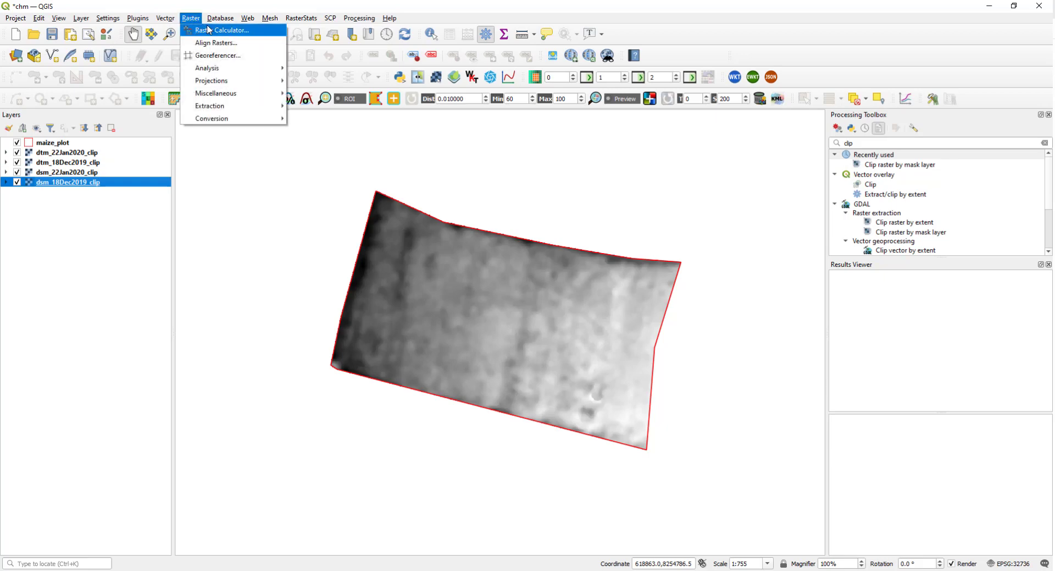
left_click(209, 31)
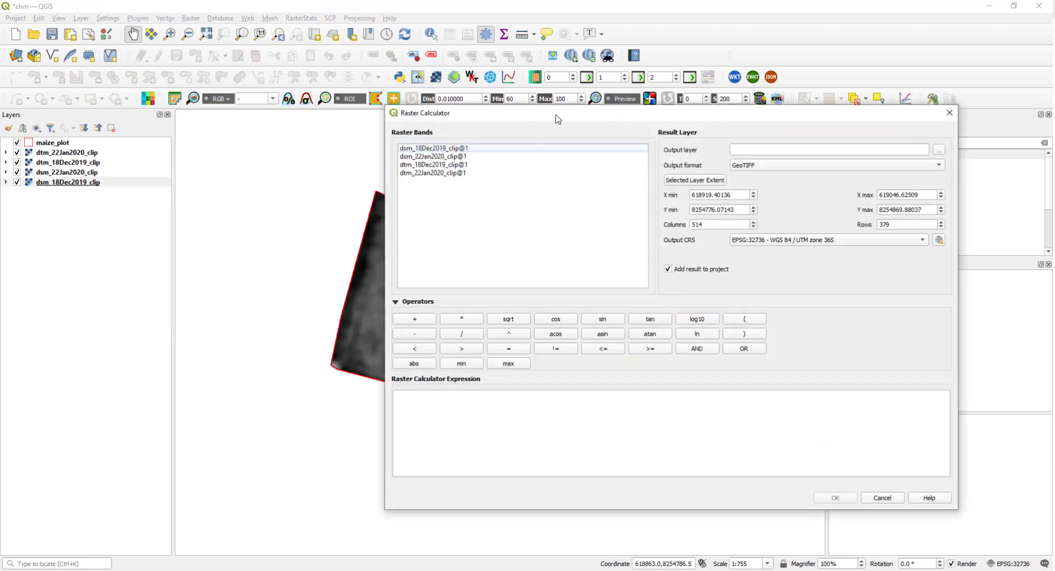
left_click_drag(558, 120, 285, 110)
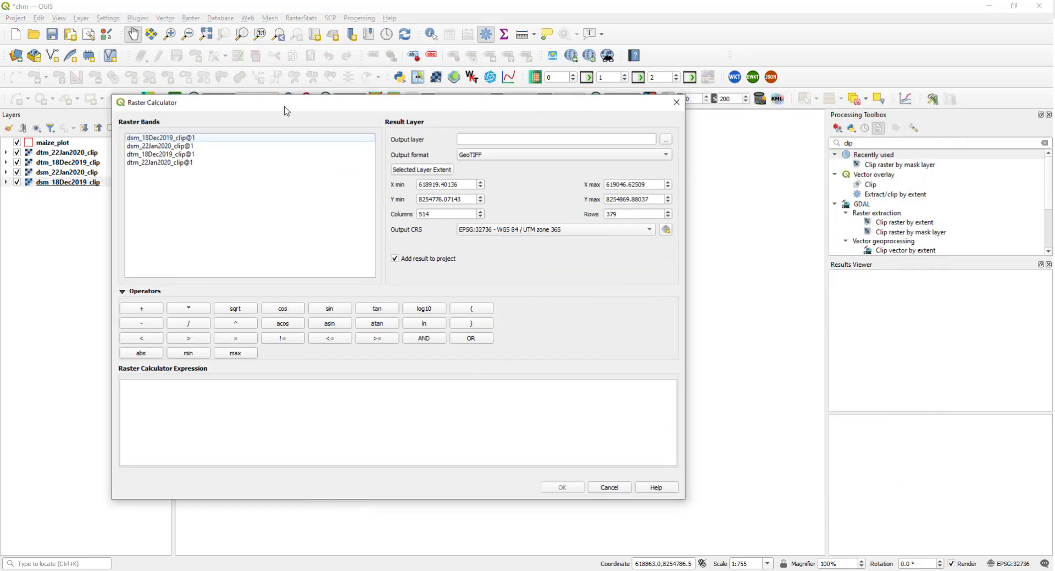
double_click(223, 140)
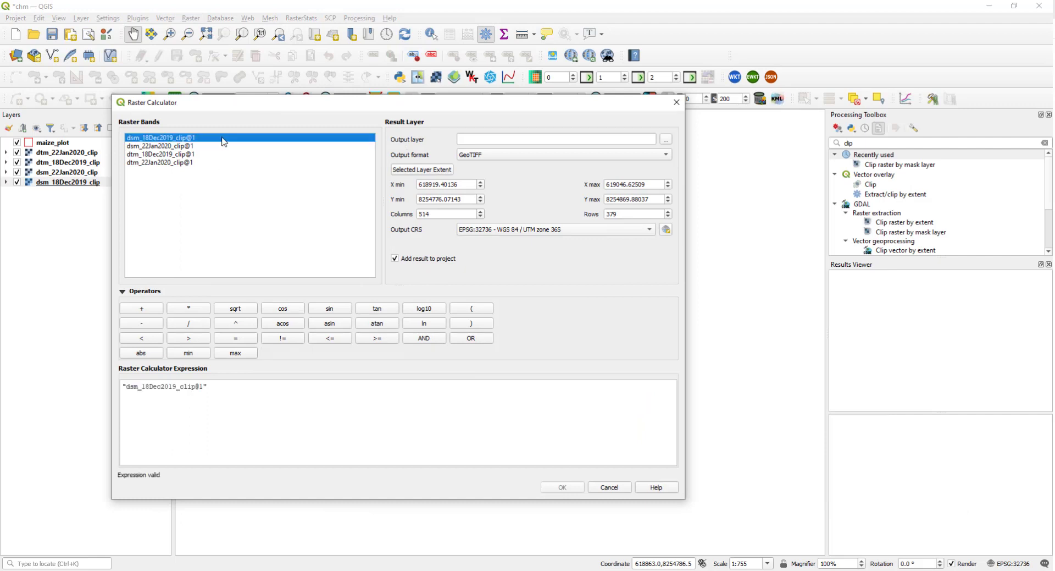
left_click(157, 325)
double_click(167, 154)
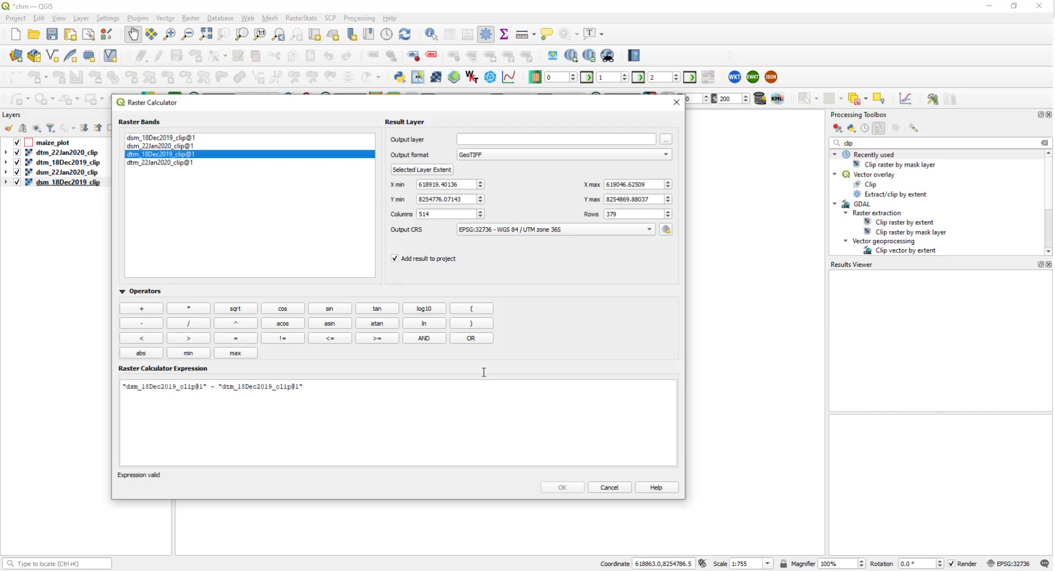
Run the calculation with output chm_18Dec2019.tif in the analysis folder, and place the resulting layer directly below maize_plot with its legend collapsed.
left_click(667, 138)
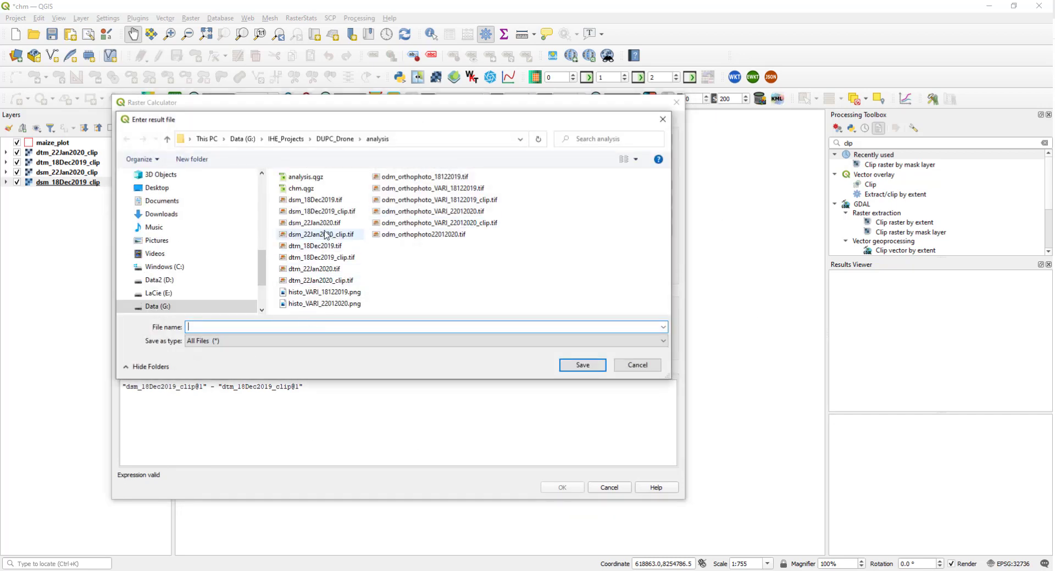
left_click(316, 200)
left_click(203, 326)
left_click(203, 327)
left_click_drag(202, 327, 117, 326)
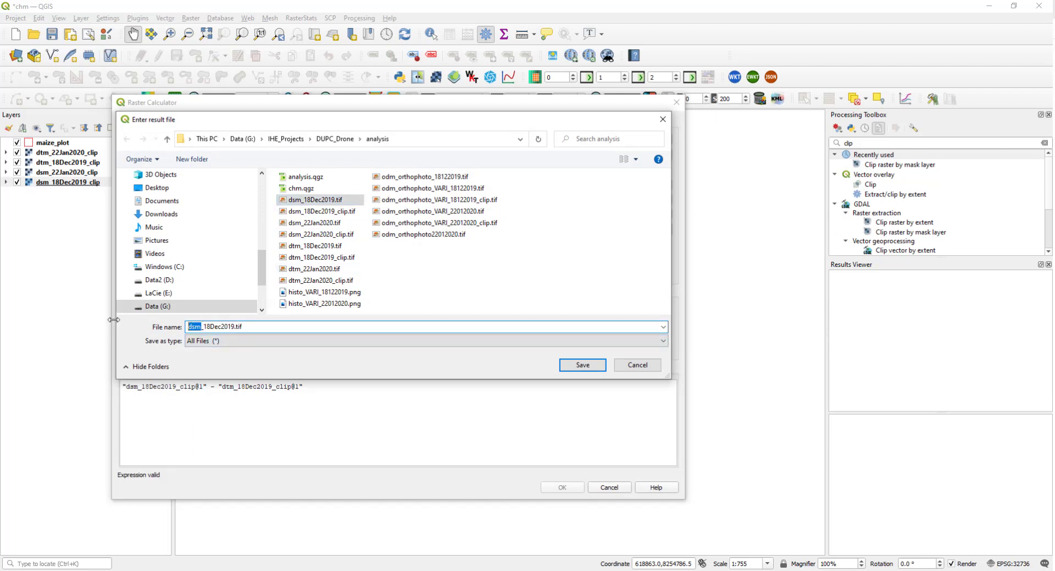
type("chm")
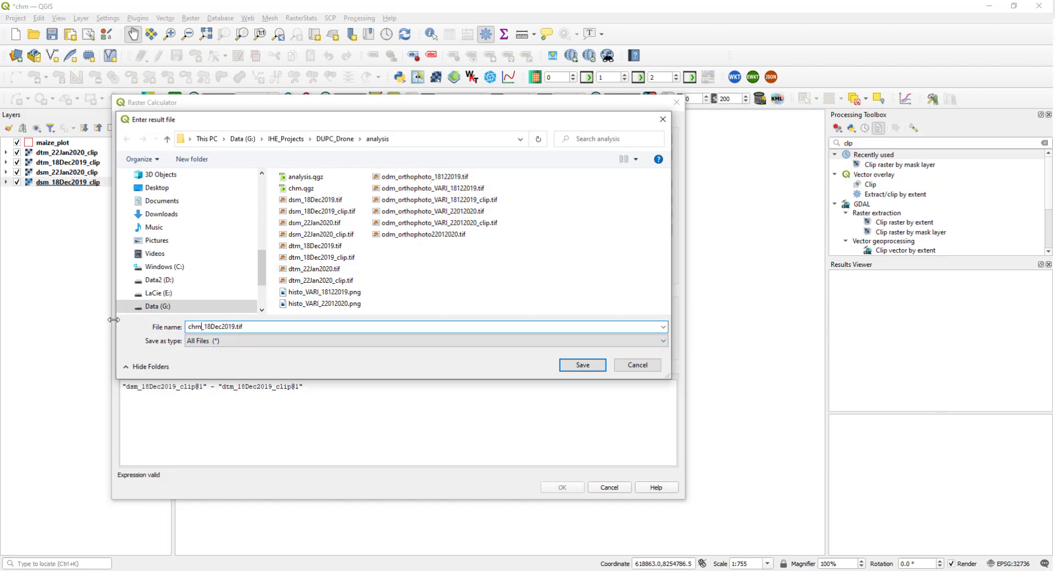
key("Return")
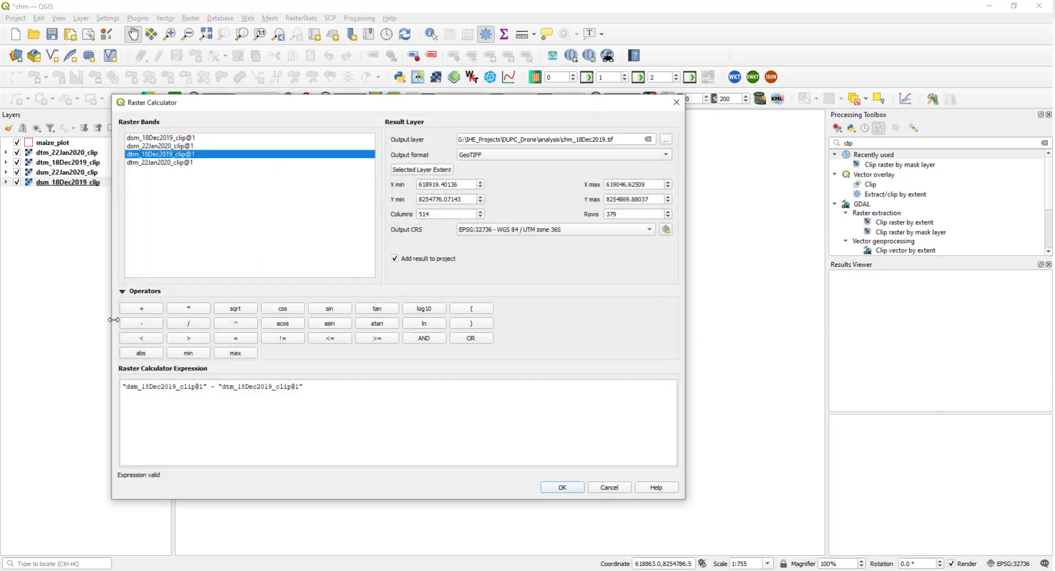
left_click(569, 486)
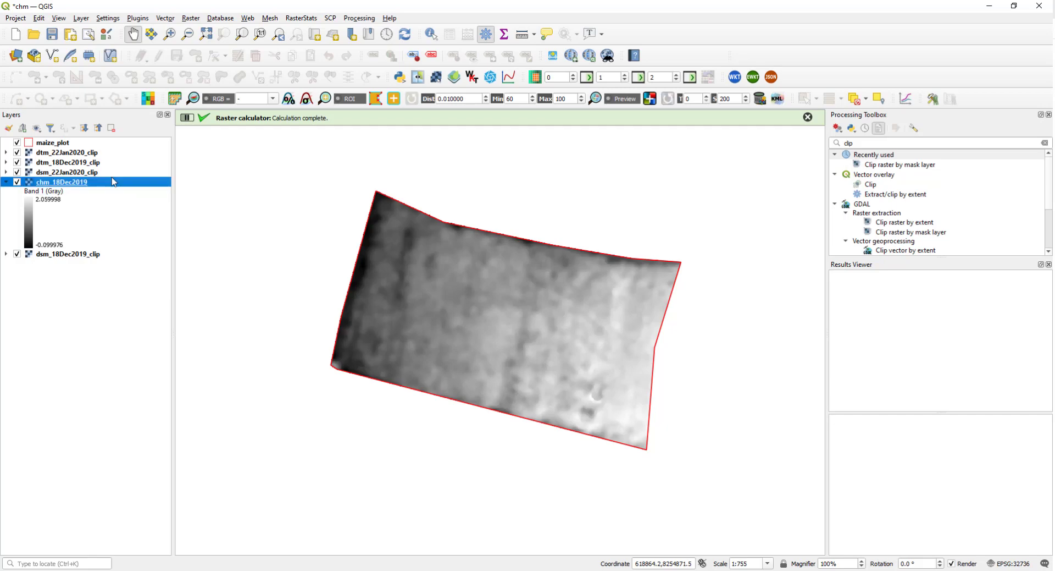
left_click_drag(110, 185, 91, 156)
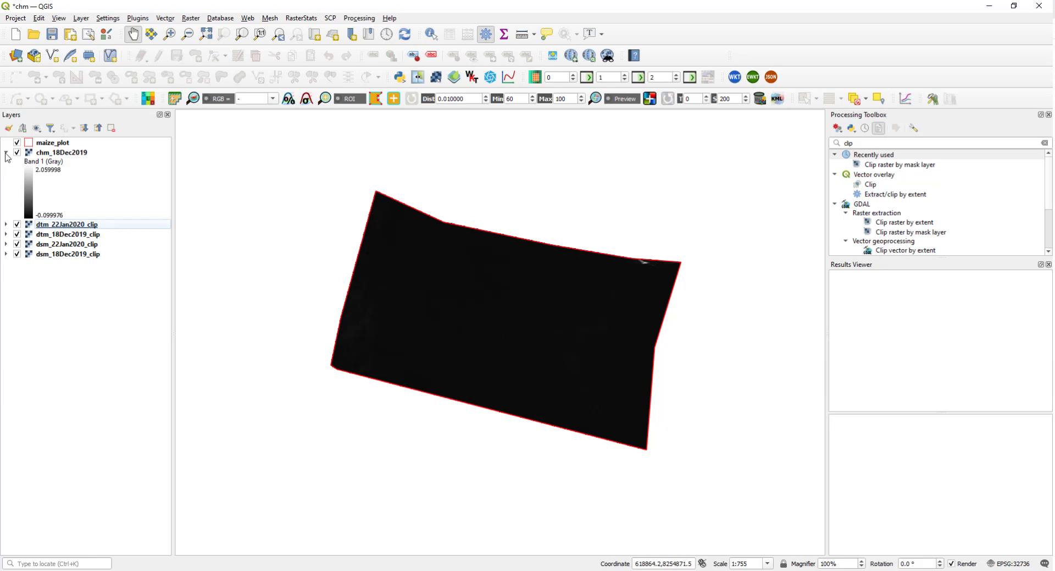
left_click(6, 153)
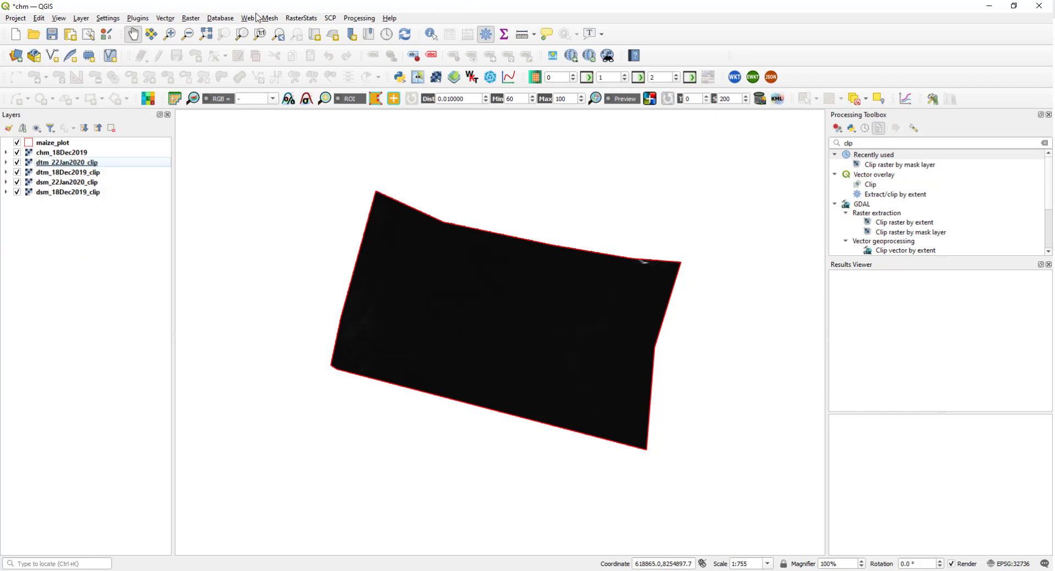
Build the Raster Calculator expression "dsm_22Jan2020_clip@1" - "dtm_22Jan2020_clip@1" and open the output file selection.
left_click(191, 19)
left_click(206, 29)
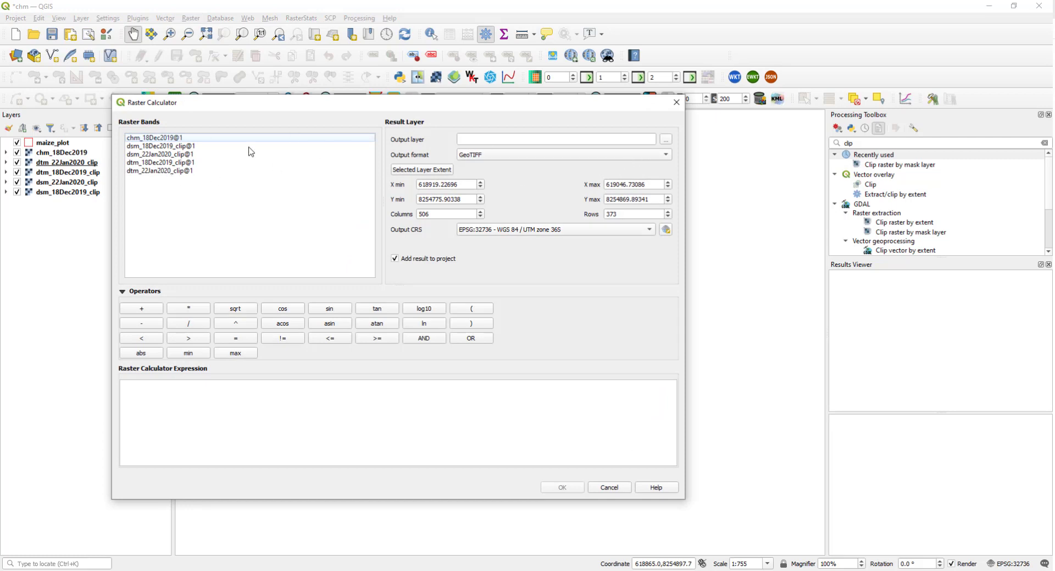
left_click(192, 158)
double_click(194, 159)
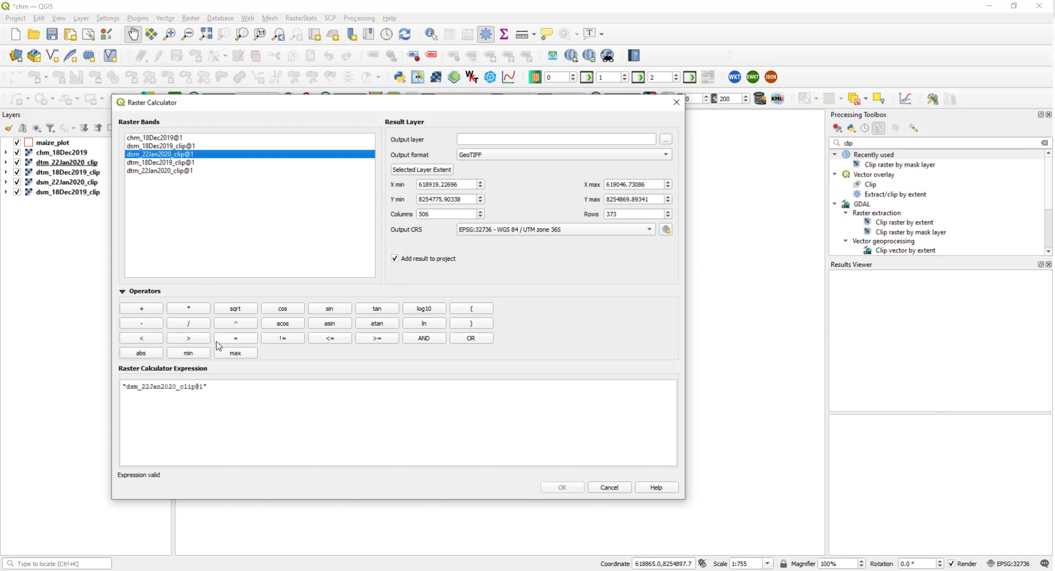
left_click(147, 324)
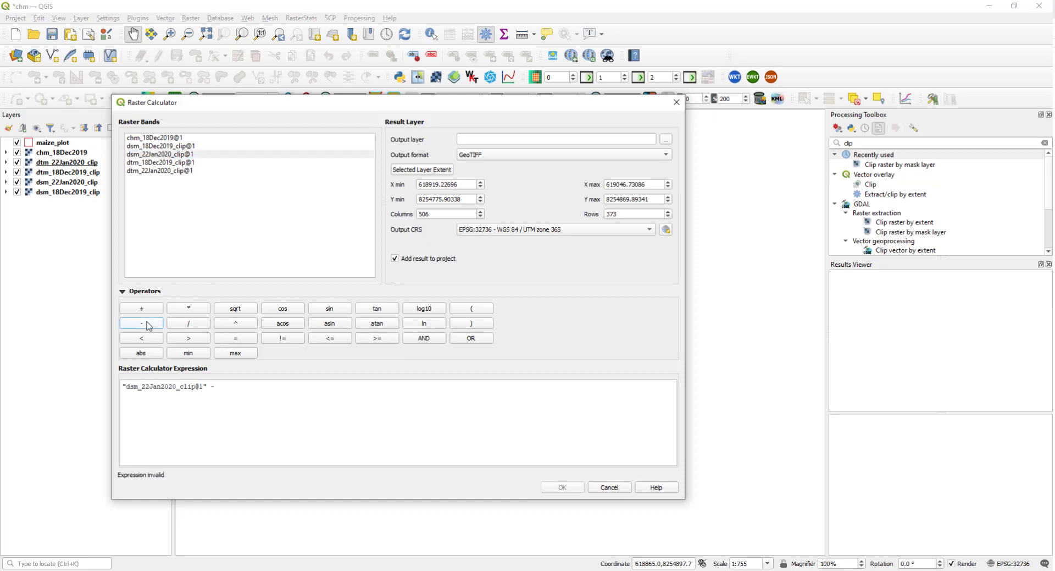
double_click(172, 171)
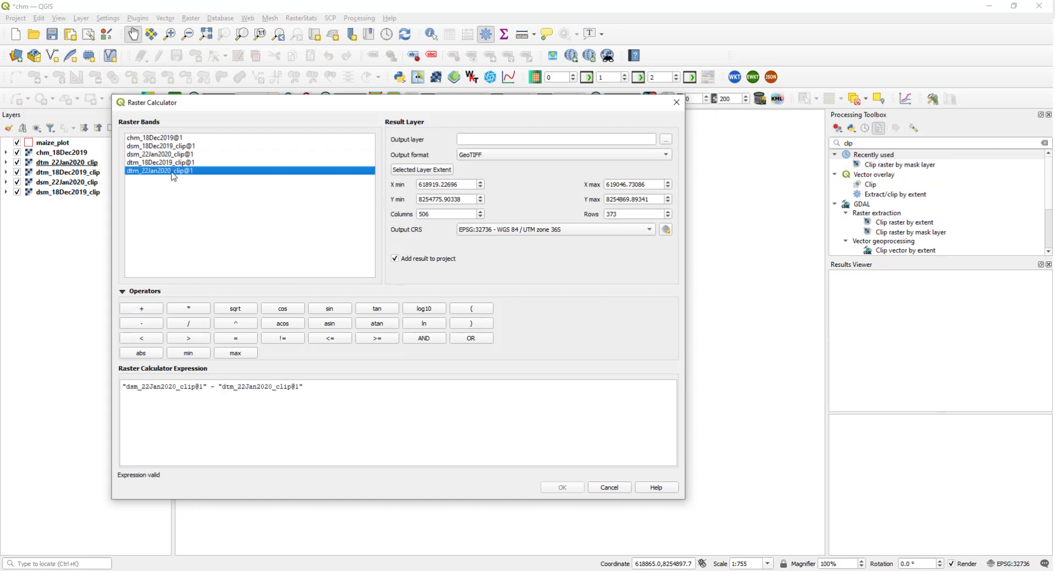
left_click(667, 140)
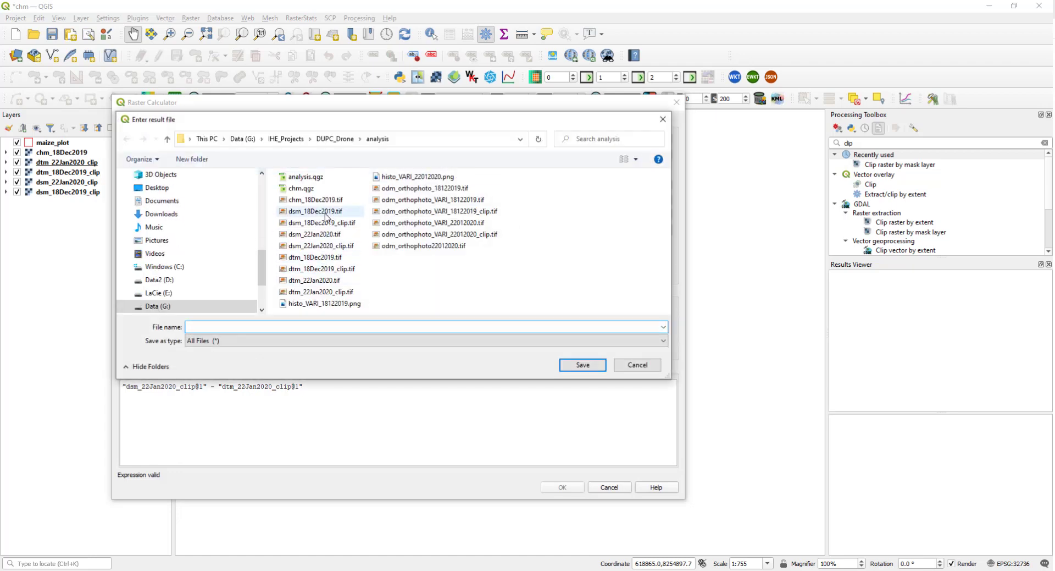
left_click(321, 200)
left_click(211, 326)
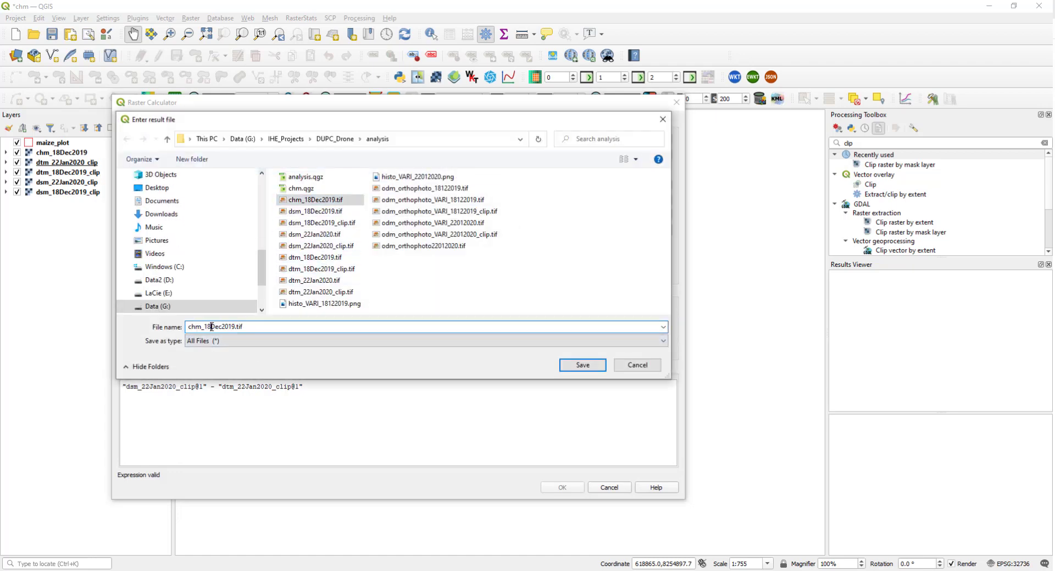
key("BackSpace")
type("22")
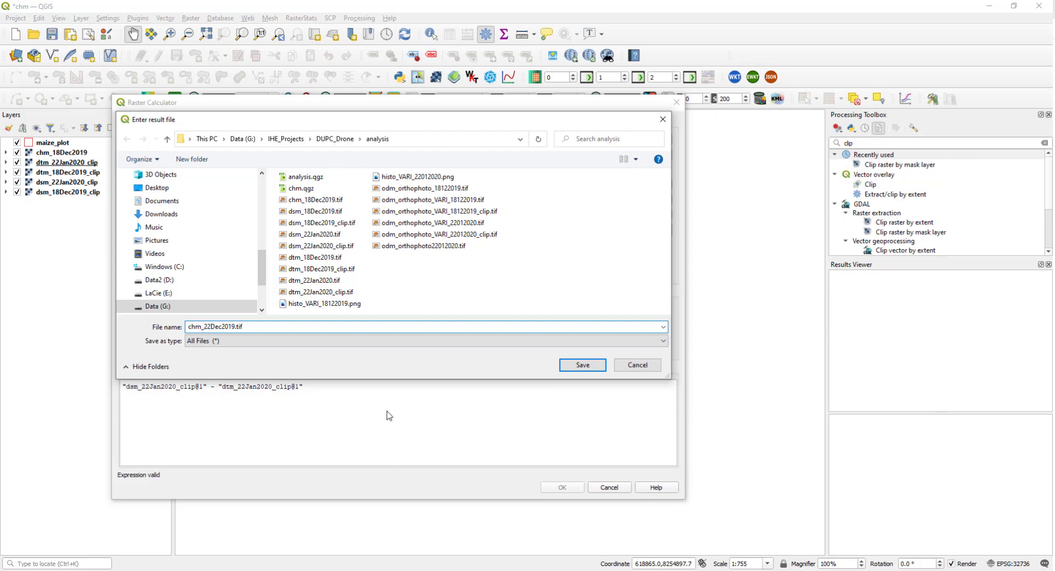
Name the output chm_22Jan2020.tif, based on the existing dsm_22Jan2020.tif name, run the calculation and collapse the new layer's legend.
left_click(339, 236)
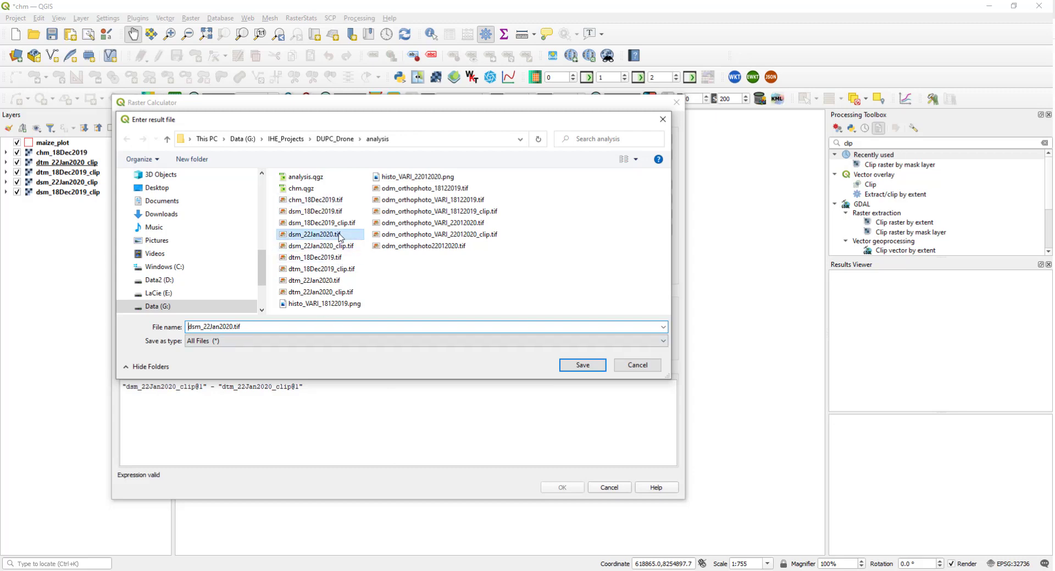
double_click(201, 325)
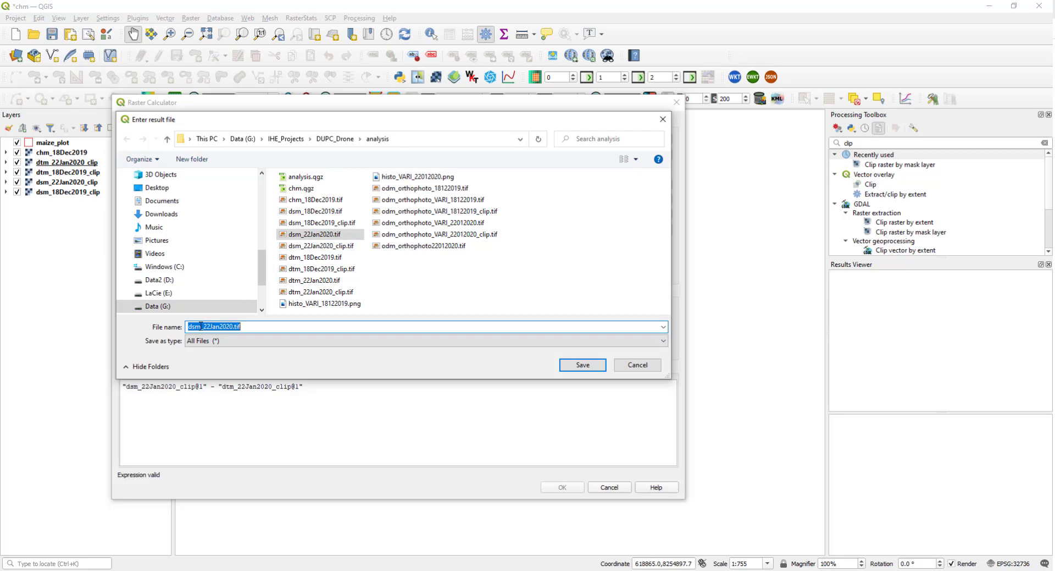
left_click_drag(201, 325, 161, 322)
type("chm")
key("Return")
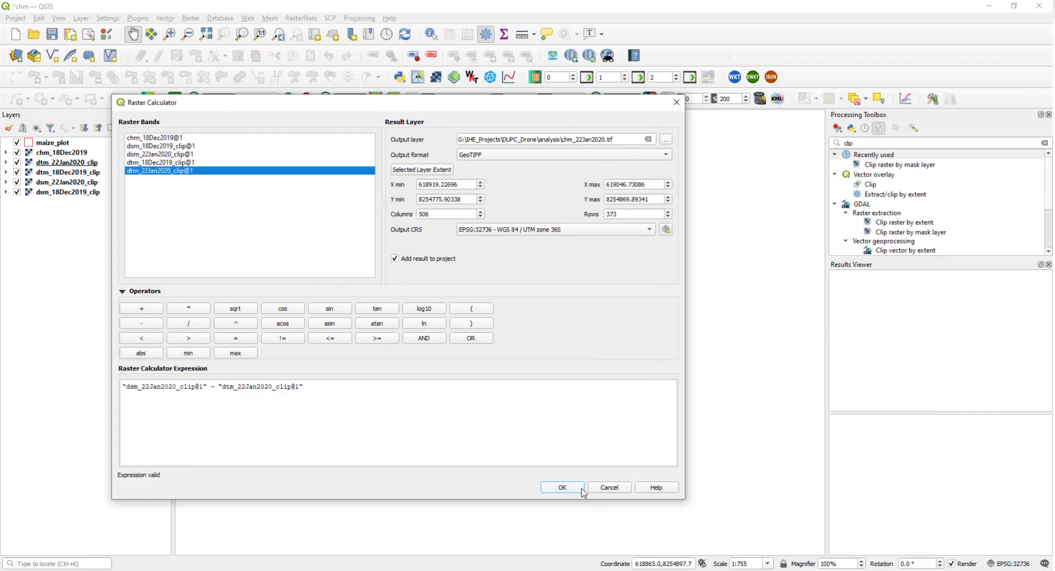
left_click(581, 492)
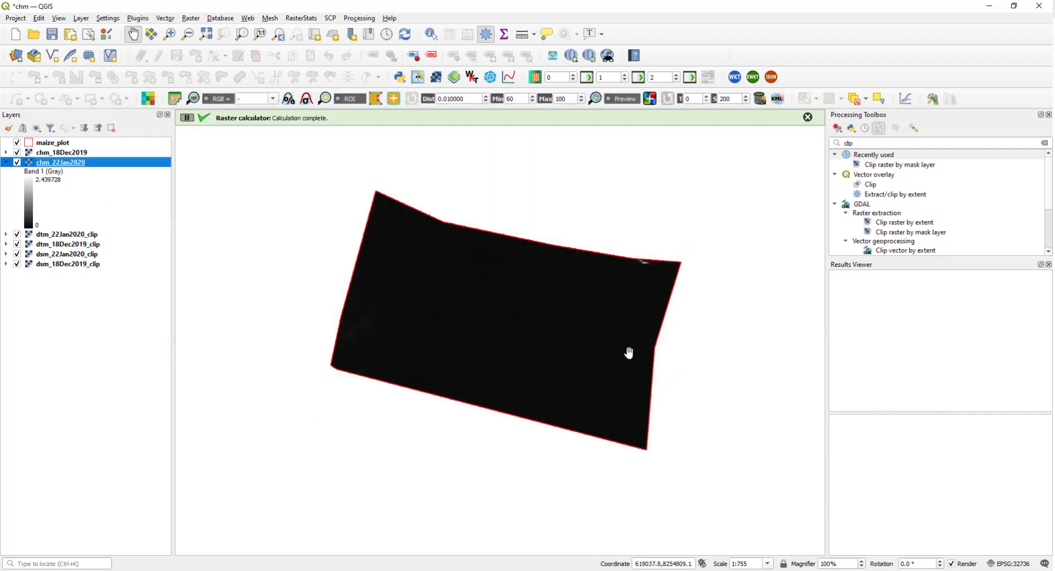
left_click(6, 162)
Toggle the visibility of chm_18Dec2019 to compare the two CHMs, and hide both CHM layers.
left_click(17, 152)
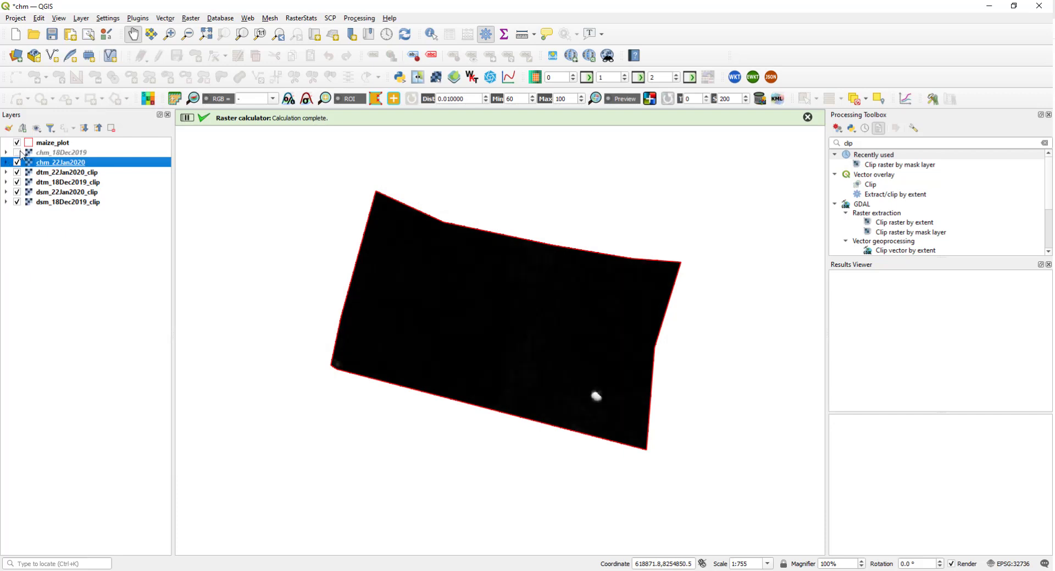
left_click(17, 152)
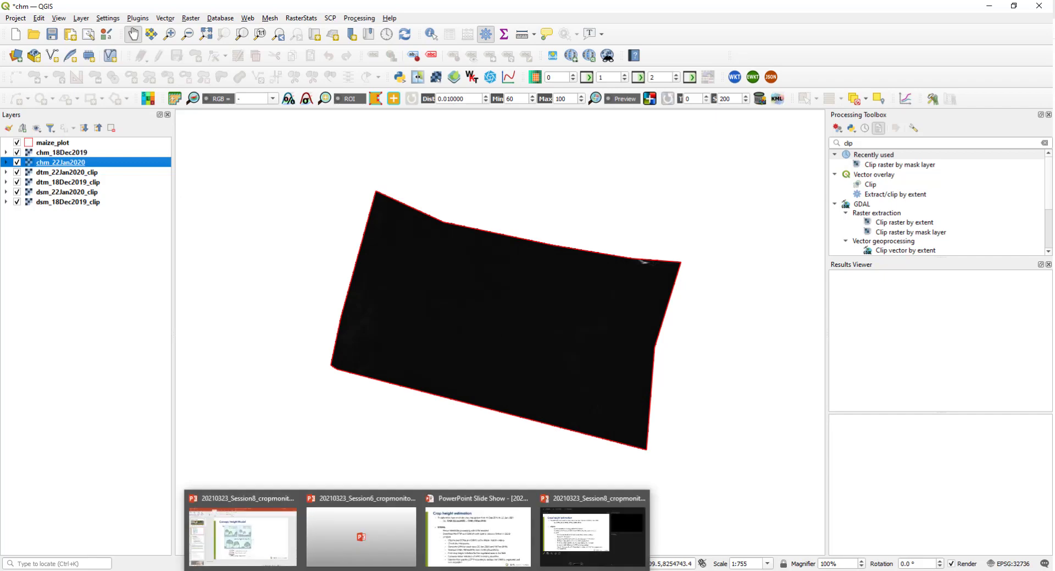
left_click(17, 152)
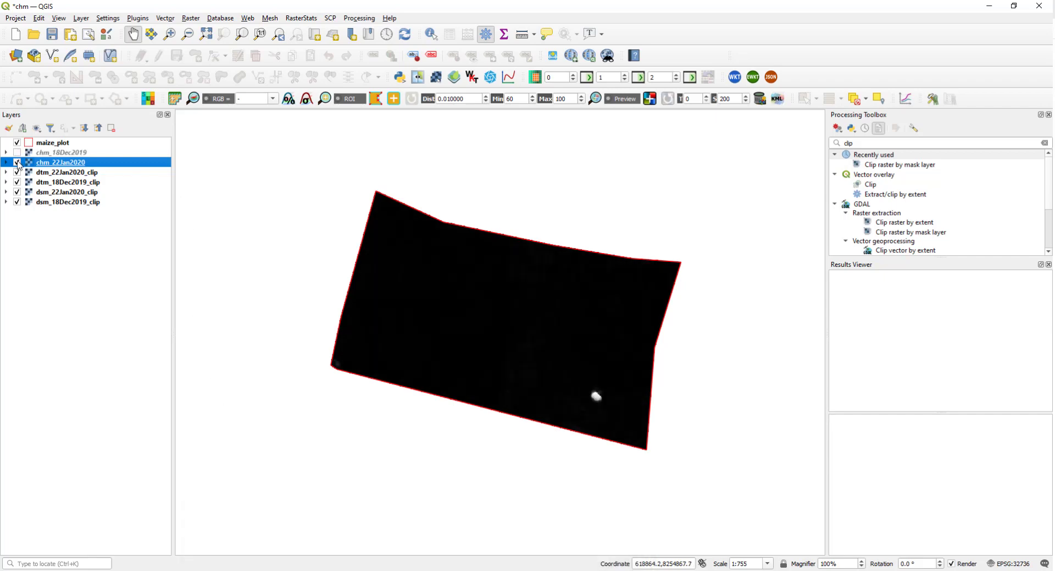
left_click(17, 163)
Compute the raster histogram of dtm_22Jan2020_clip to examine its pixel value distribution, and close the layer properties.
left_click(49, 172)
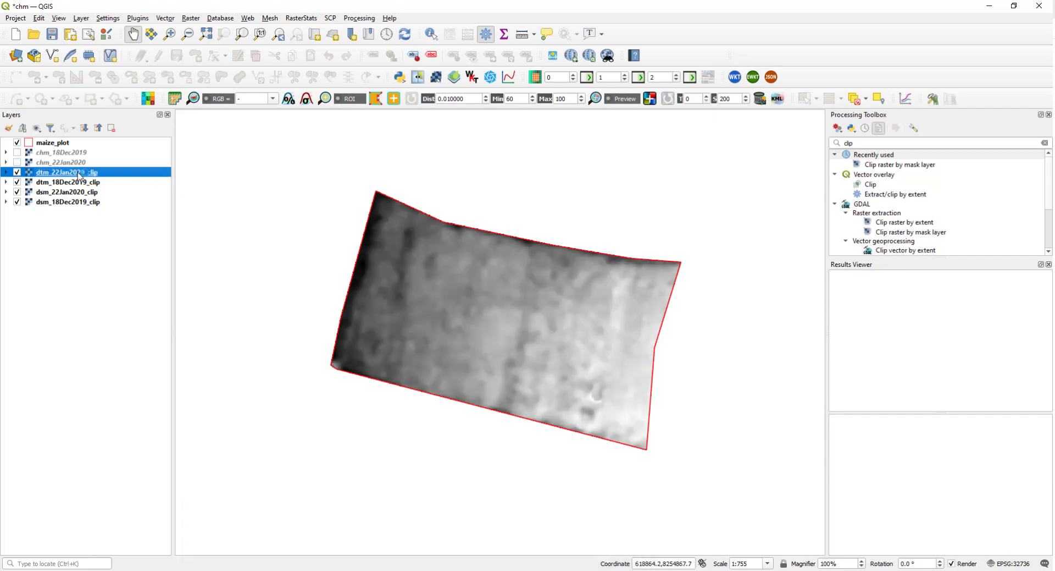
right_click(74, 171)
left_click(141, 371)
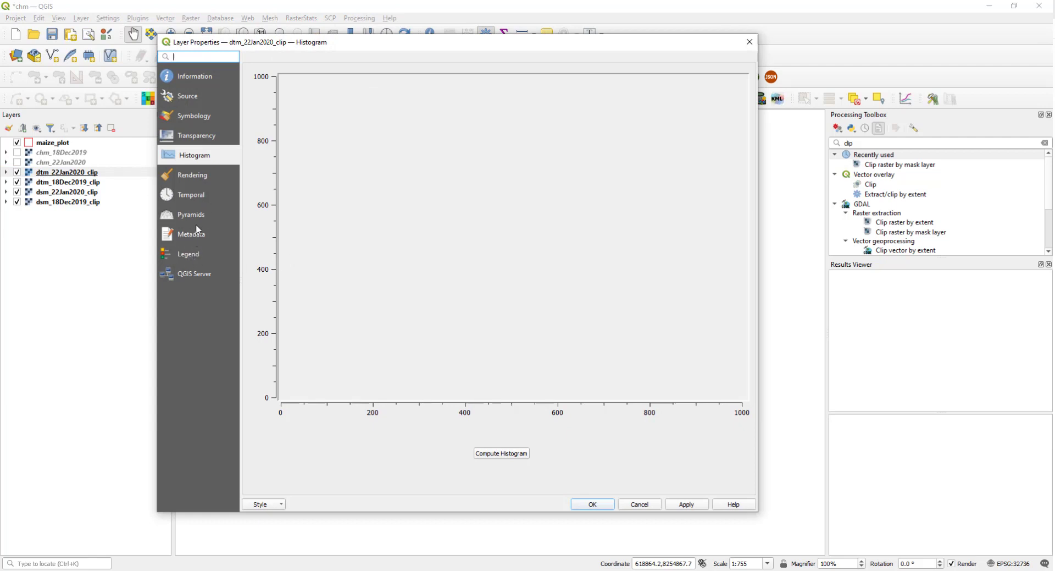
left_click(498, 453)
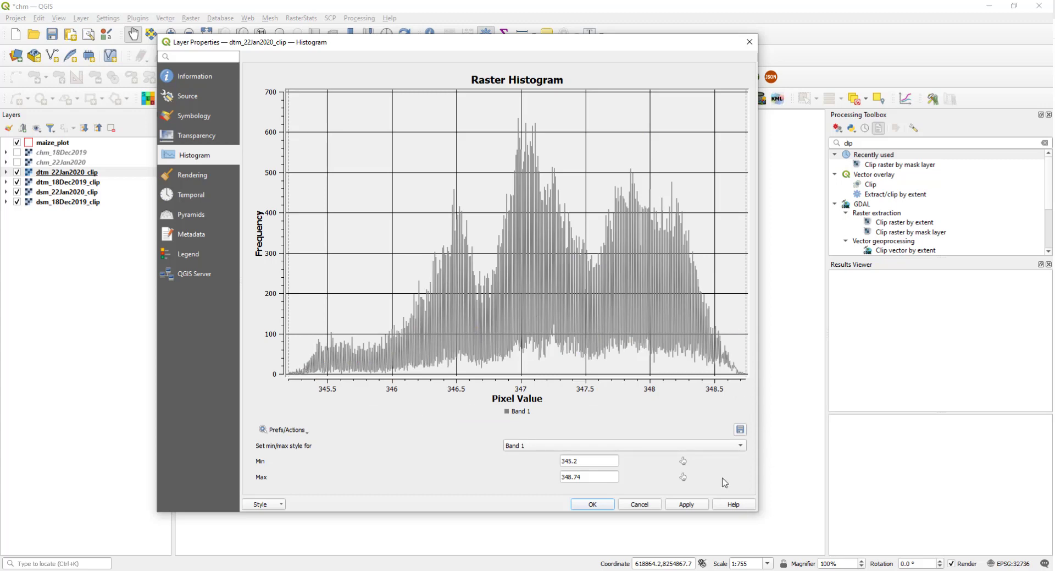
left_click(703, 505)
left_click(603, 505)
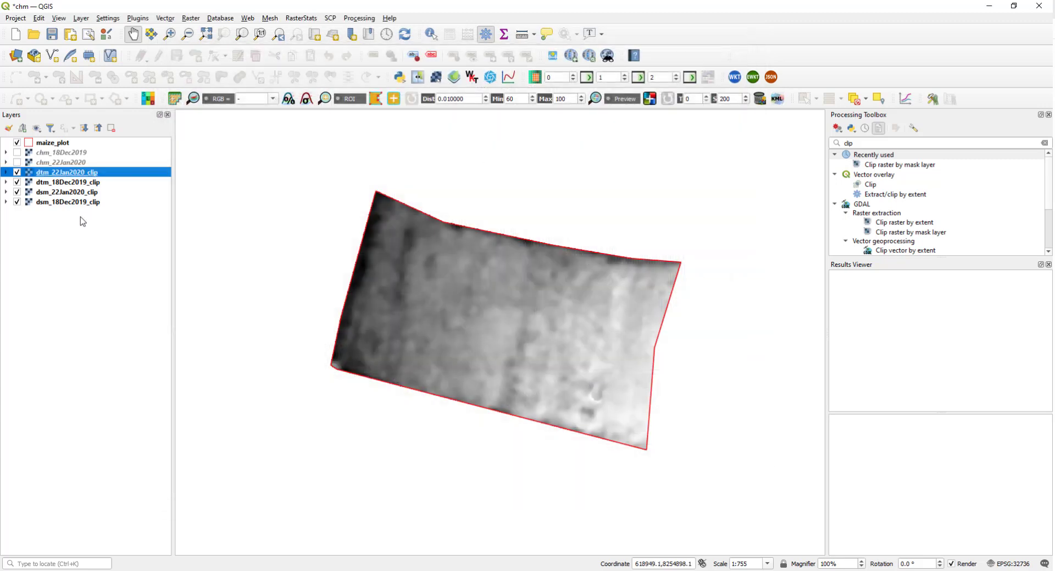
Show the chm_22Jan2020 layer again and move it above chm_18Dec2019 in the layer order.
left_click(13, 163)
left_click(17, 163)
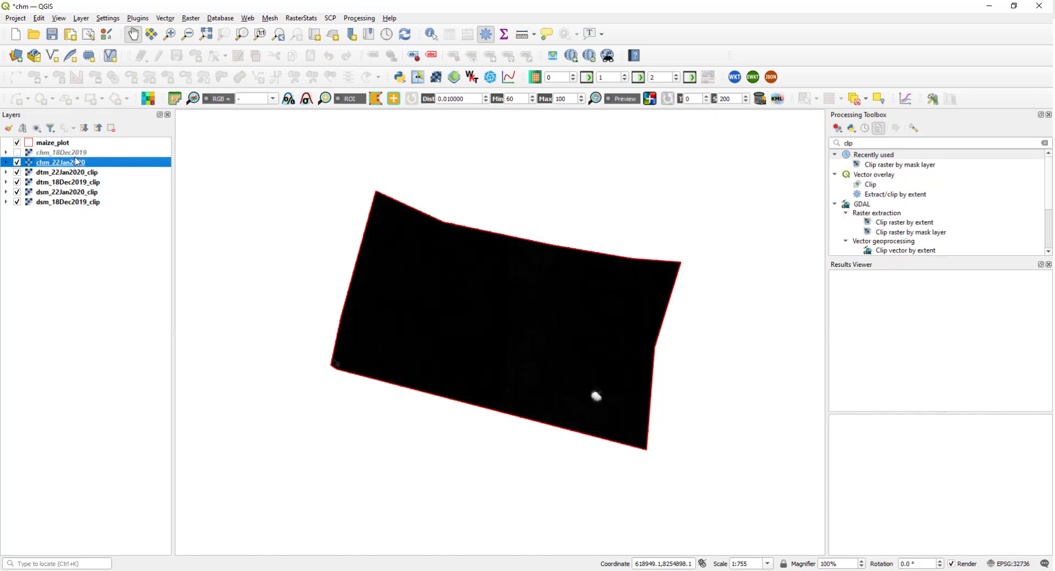
right_click(81, 166)
key("Escape")
left_click_drag(70, 166, 81, 155)
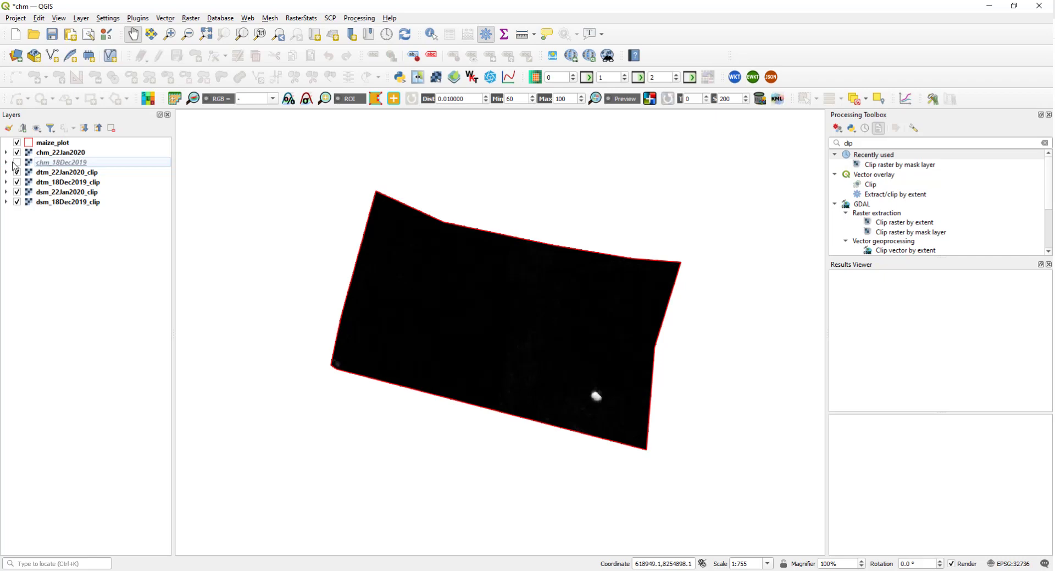
Compute the raster histogram of chm_22Jan2020, zoom in on the low pixel values to examine their distribution, and close the layer properties.
left_click(112, 155)
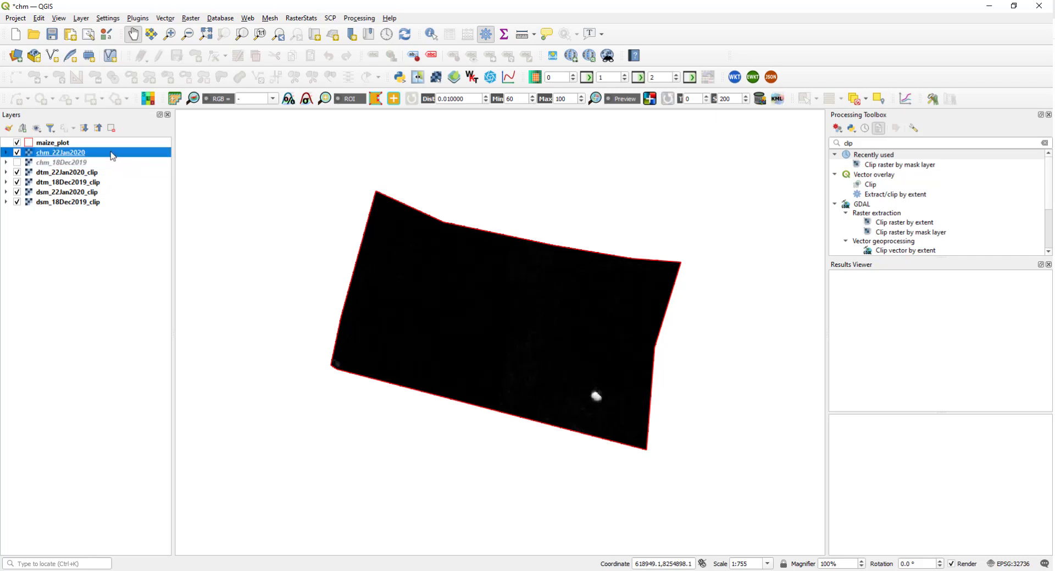
right_click(113, 156)
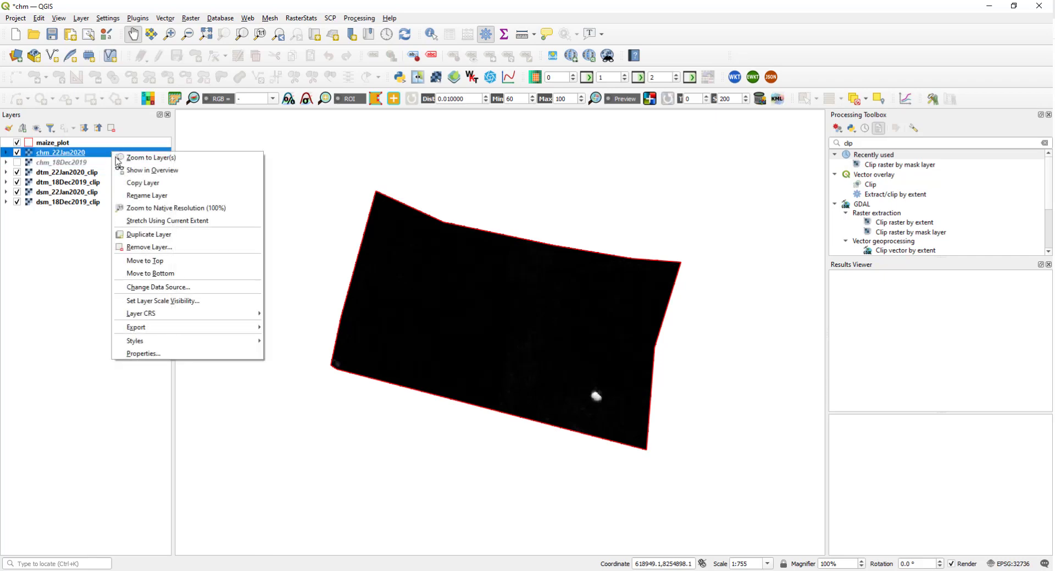
left_click(200, 356)
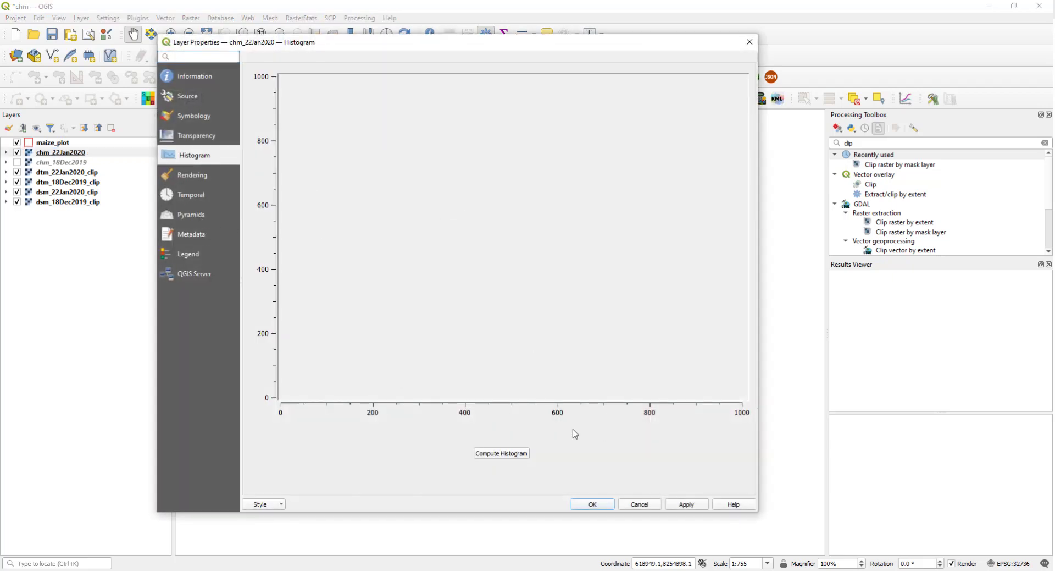
left_click(514, 451)
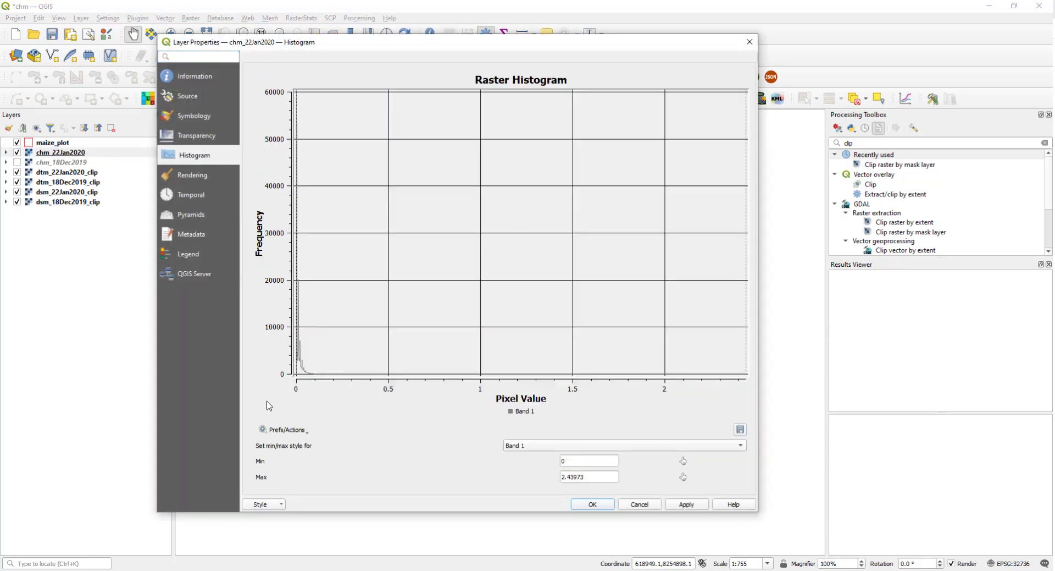
left_click_drag(297, 351, 317, 377)
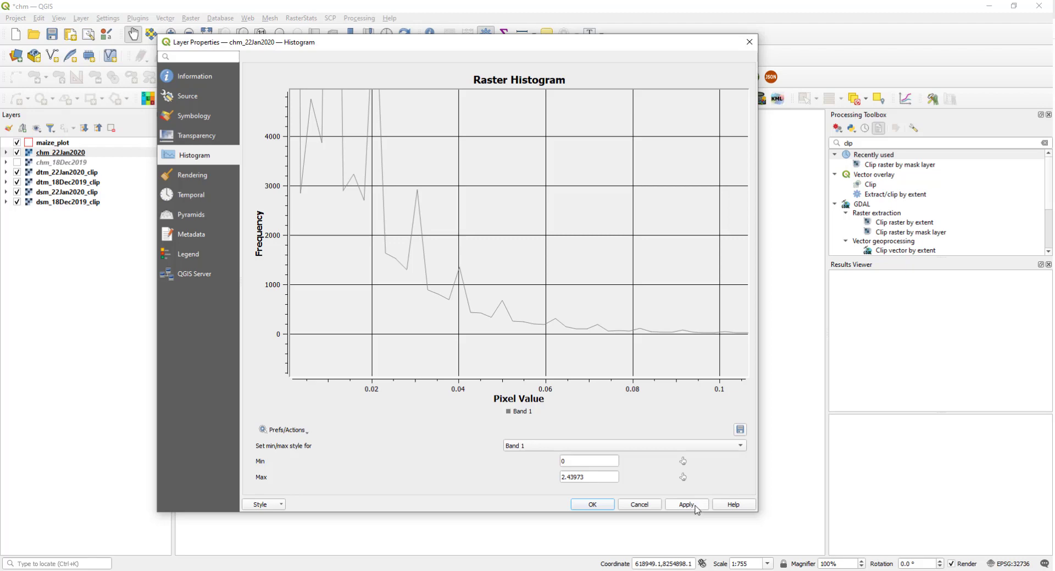
left_click(582, 505)
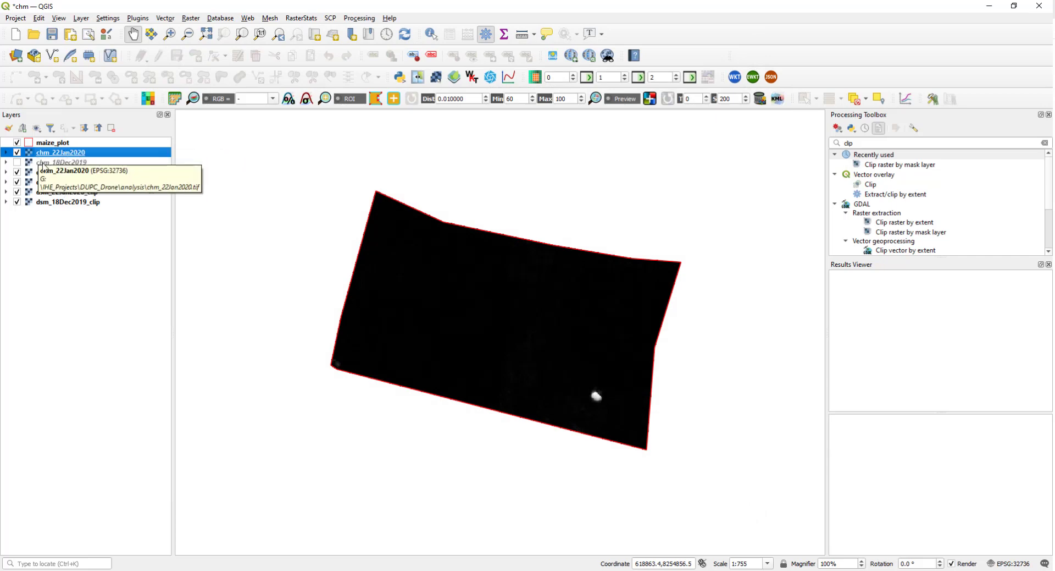
Show the chm_18Dec2019 layer and toggle the visibility of chm_22Jan2020 to compare the two CHMs.
left_click(41, 162)
left_click(16, 162)
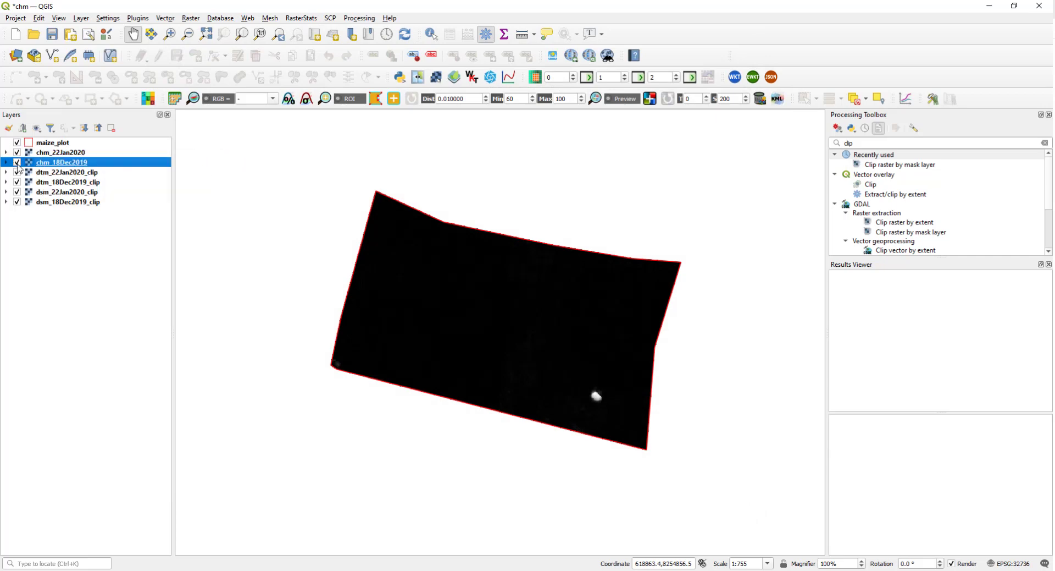
left_click(19, 152)
left_click(19, 153)
Review the crop height estimation procedure in the PowerPoint slide show and return to QGIS.
mouse_move(417, 569)
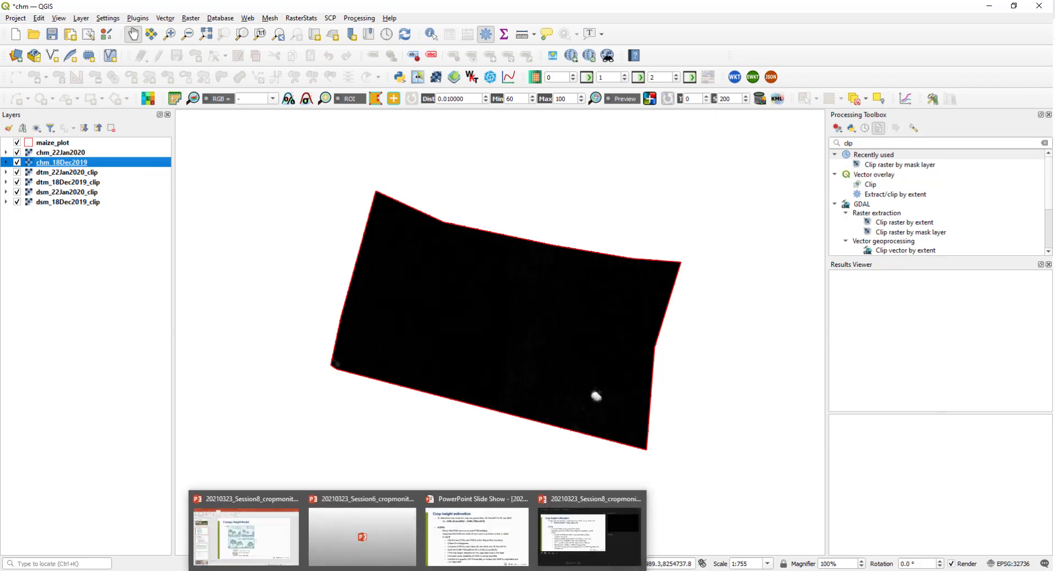
left_click(476, 525)
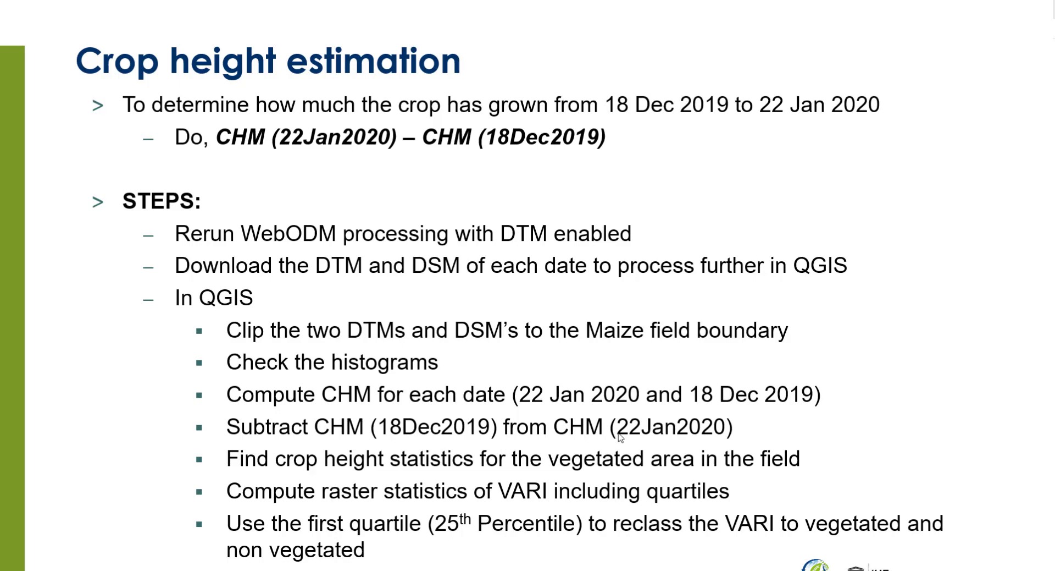
key("alt+Tab")
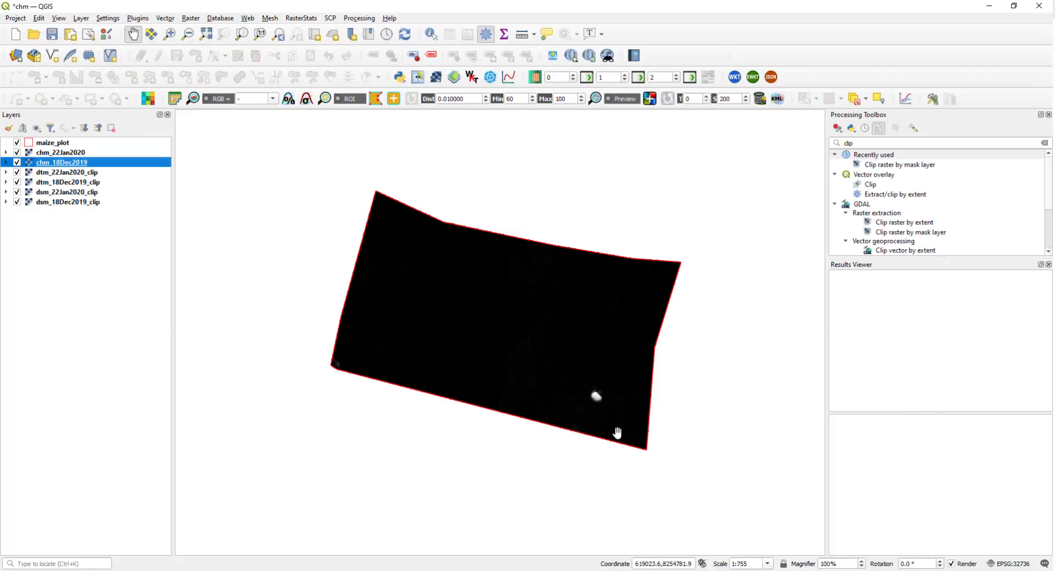
In the Raster Calculator, build the expression "chm_22Jan2020@1" - "chm_18Dec2019@1".
left_click(190, 18)
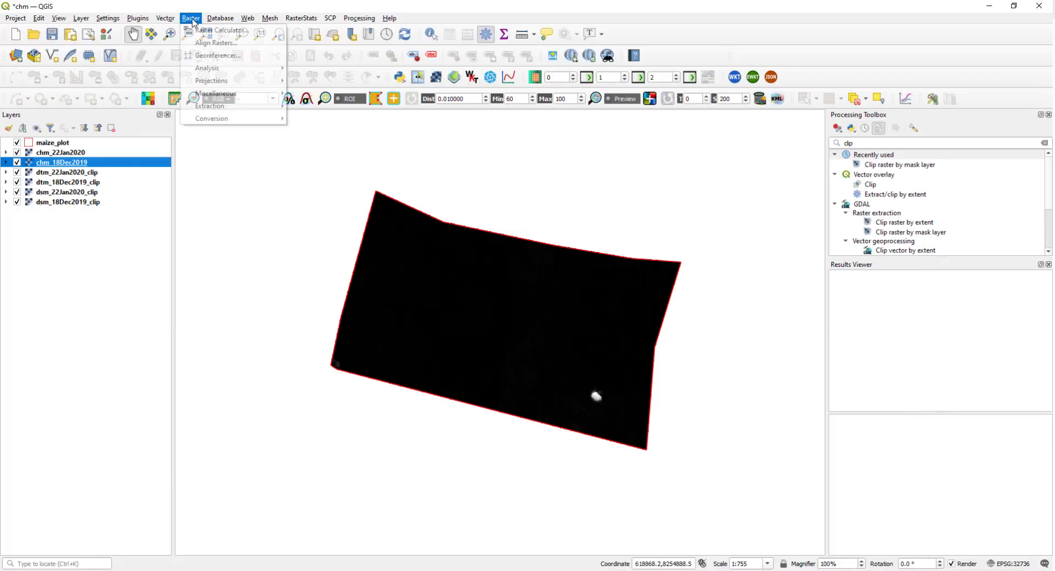
left_click(194, 32)
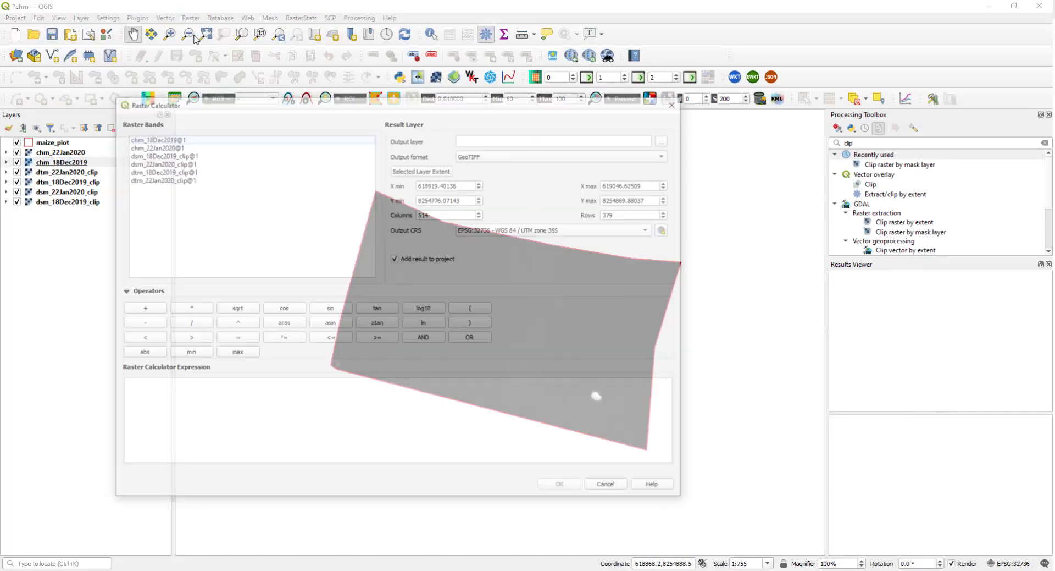
left_click(186, 146)
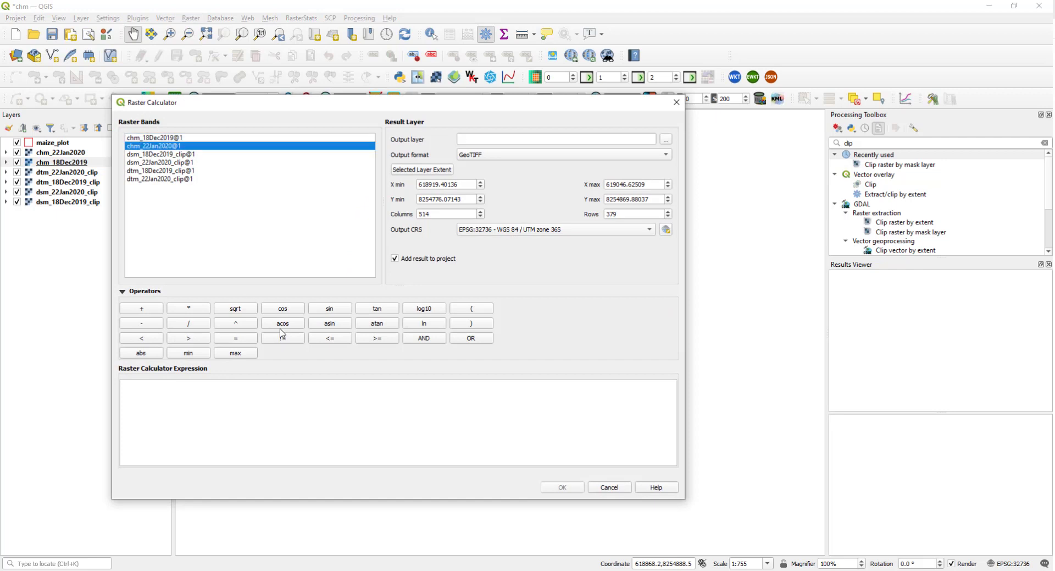
double_click(184, 148)
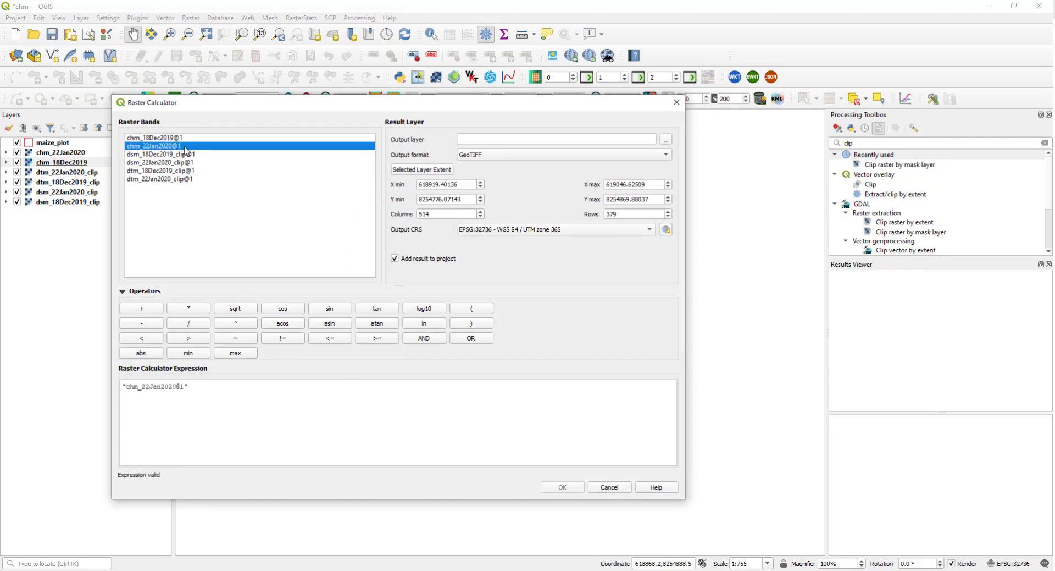
left_click(144, 323)
double_click(174, 138)
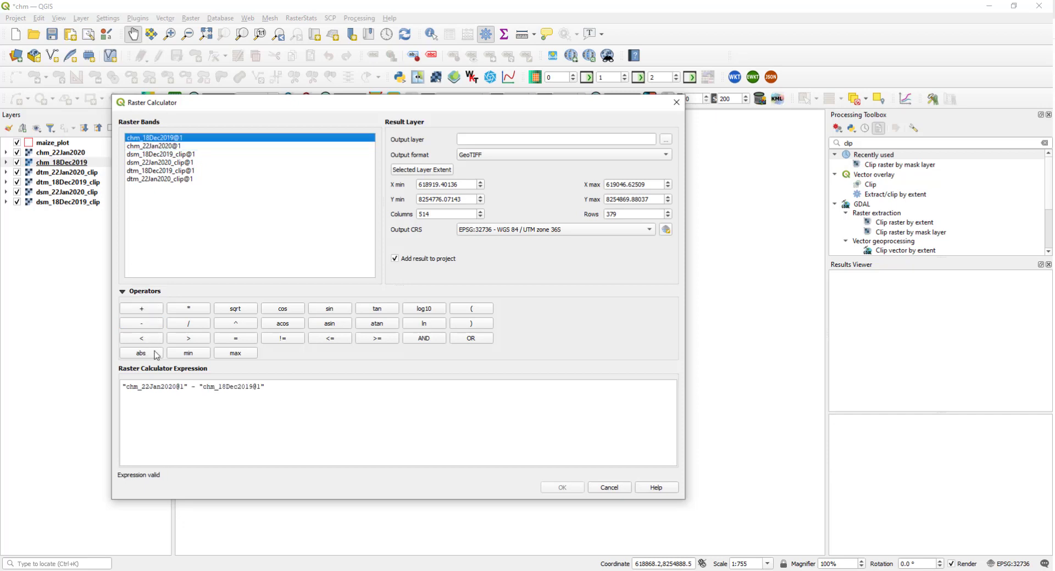
Save the output as cropheight_dec_jan in the analysis folder, run the calculation and move the new layer above chm_22Jan2020.
left_click(666, 139)
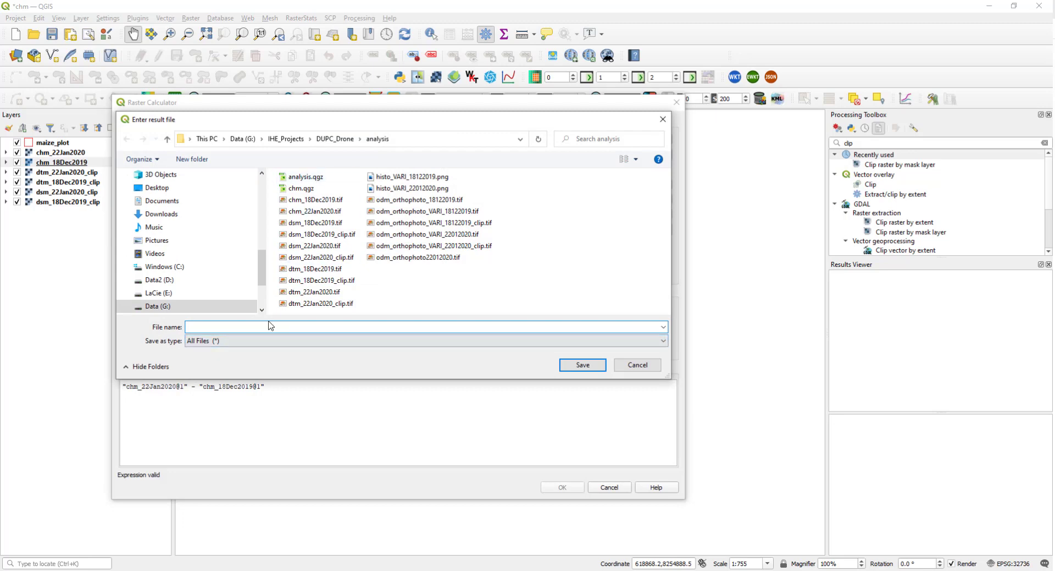
type("cropheight_dec_jan")
key("Return")
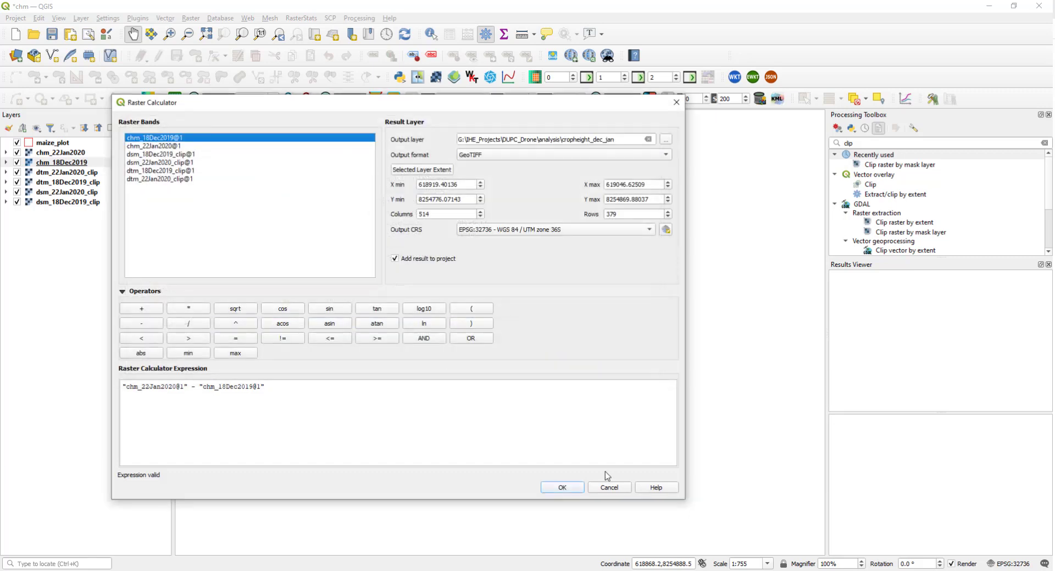
left_click(582, 487)
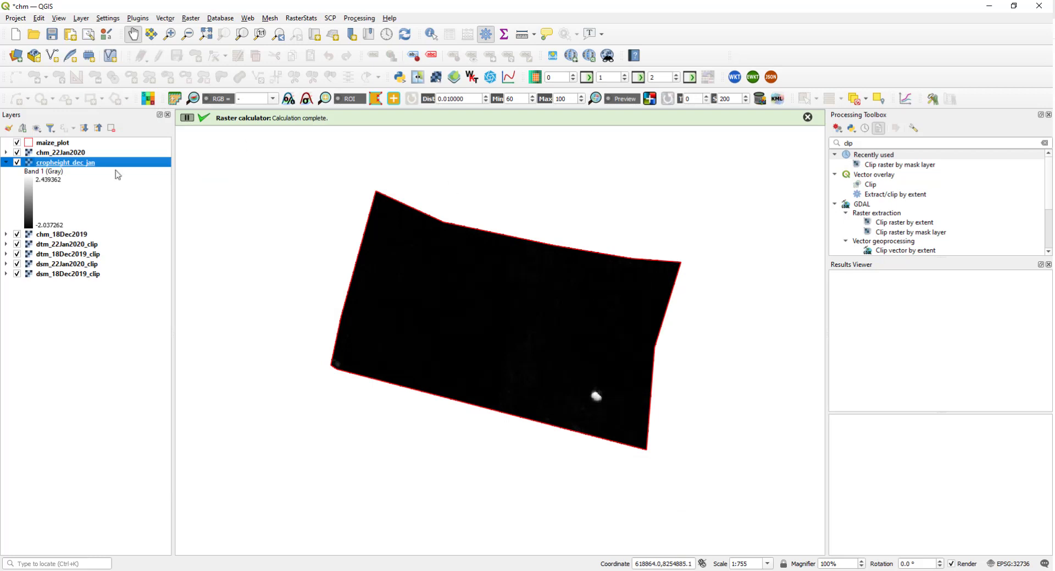
left_click_drag(84, 168, 88, 148)
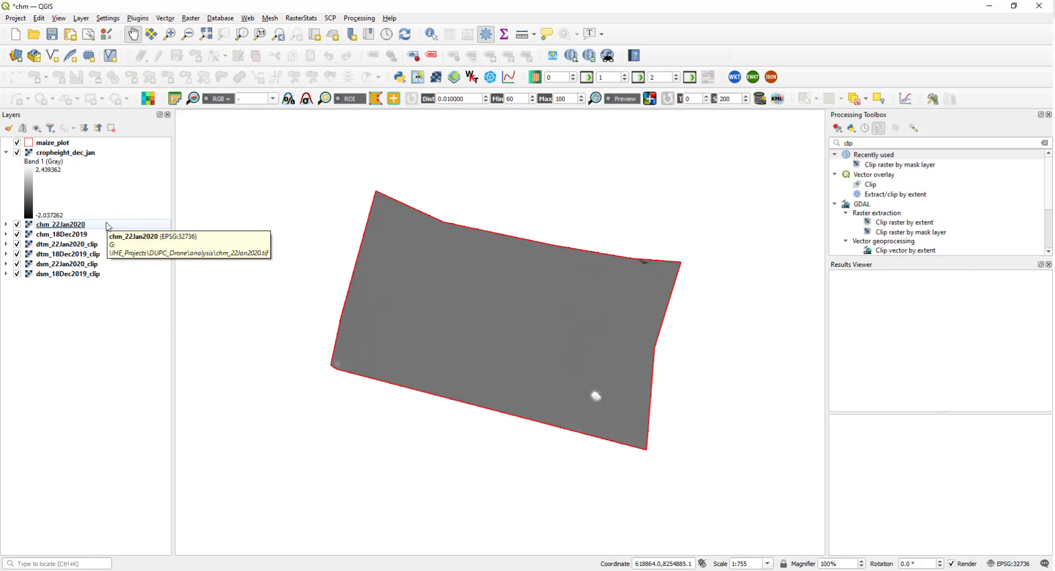
Compute the histogram of cropheight_dec_jan, examine the pixel values around zero, close the properties and collapse the layer's legend.
left_click(105, 154)
right_click(104, 154)
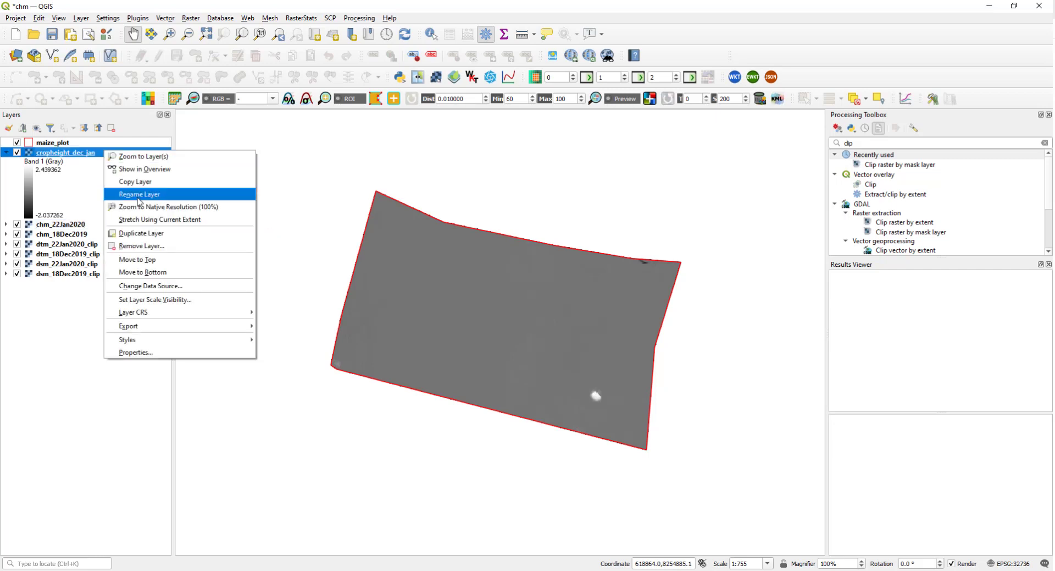
left_click(183, 352)
left_click(511, 454)
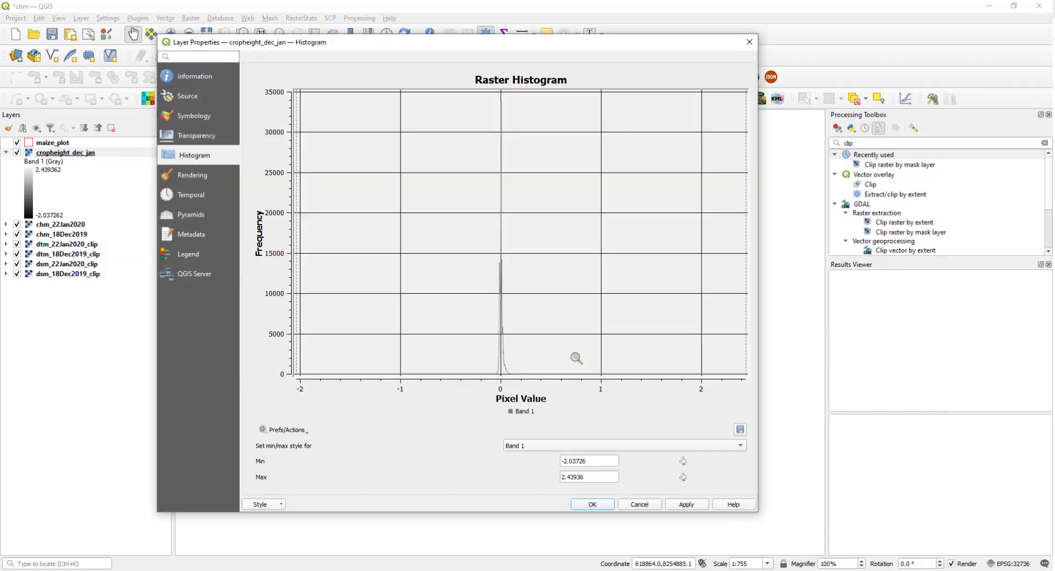
left_click_drag(487, 348, 529, 377)
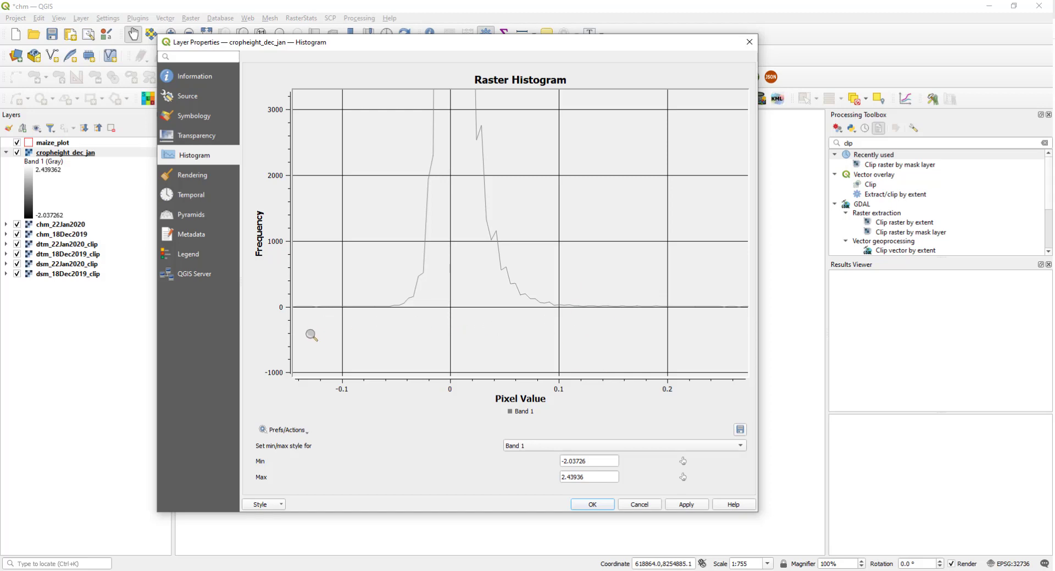
left_click(654, 504)
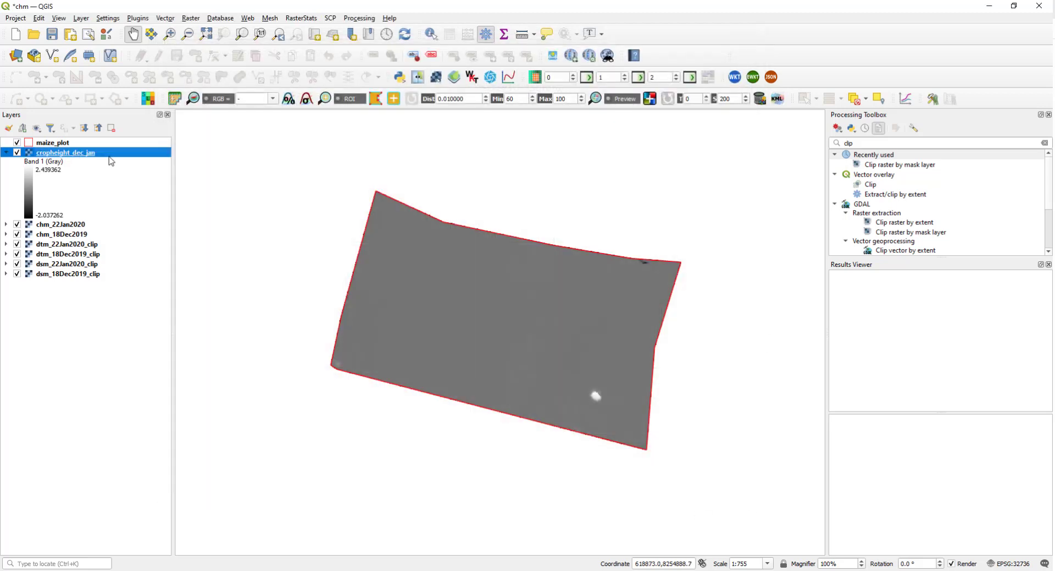
left_click(6, 154)
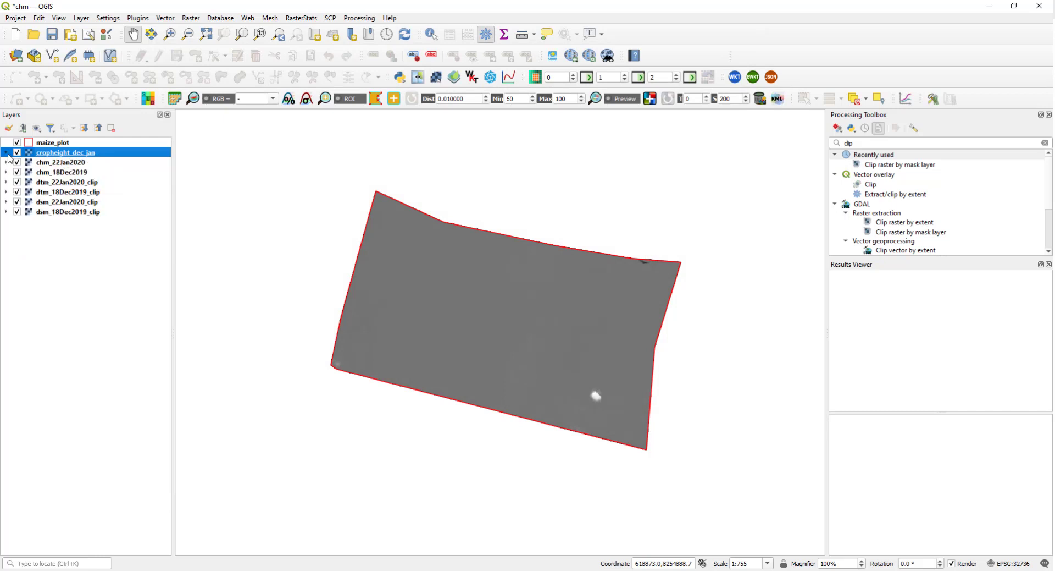
Style cropheight_dec_jan as singleband pseudocolor with the red-yellow-green ramp, classify it with linear interpolation in Continuous mode, and inspect the map.
right_click(90, 155)
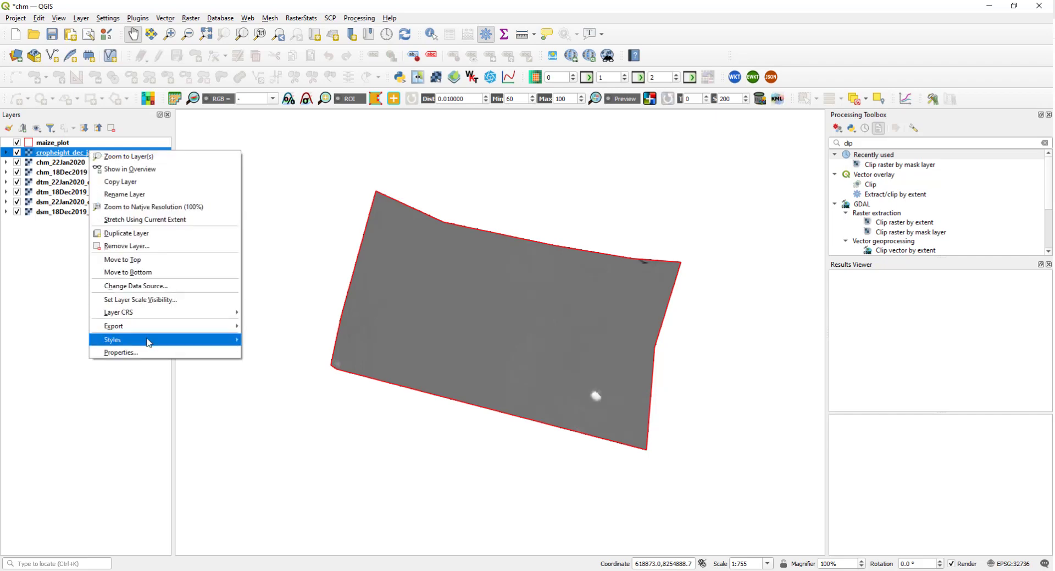
left_click(155, 356)
left_click(194, 116)
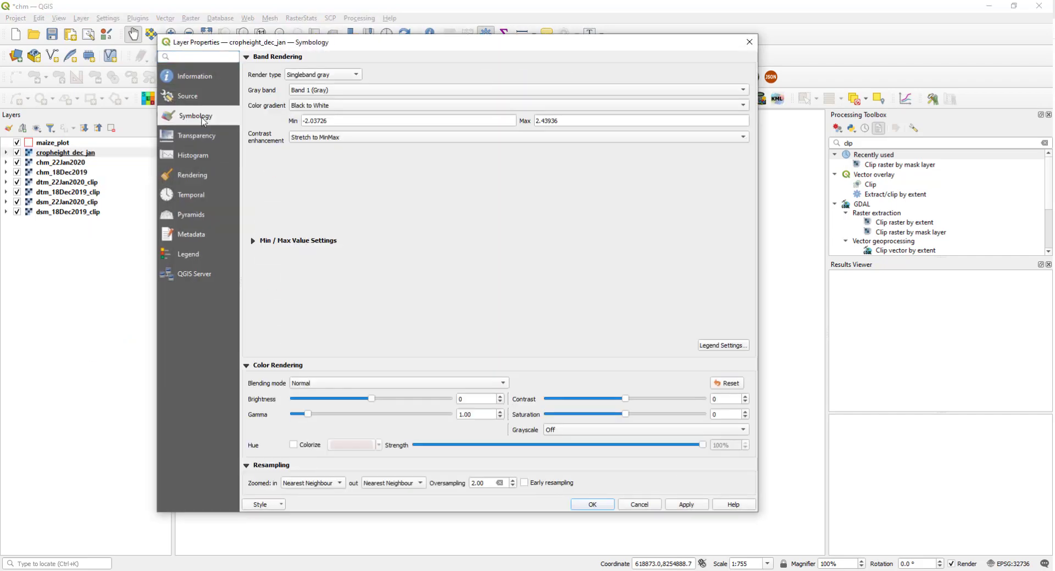
left_click(332, 74)
left_click(335, 87)
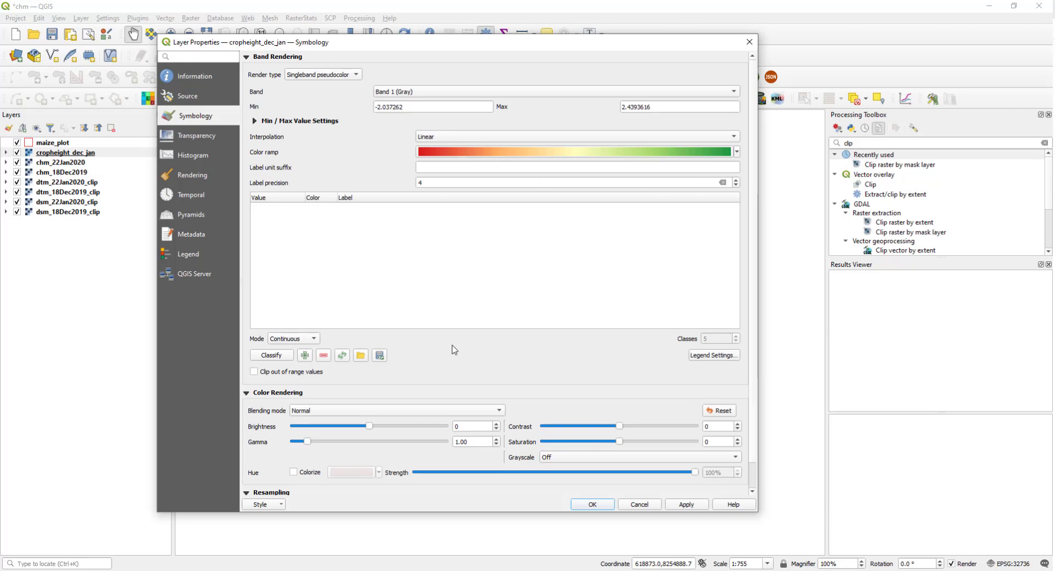
left_click(281, 358)
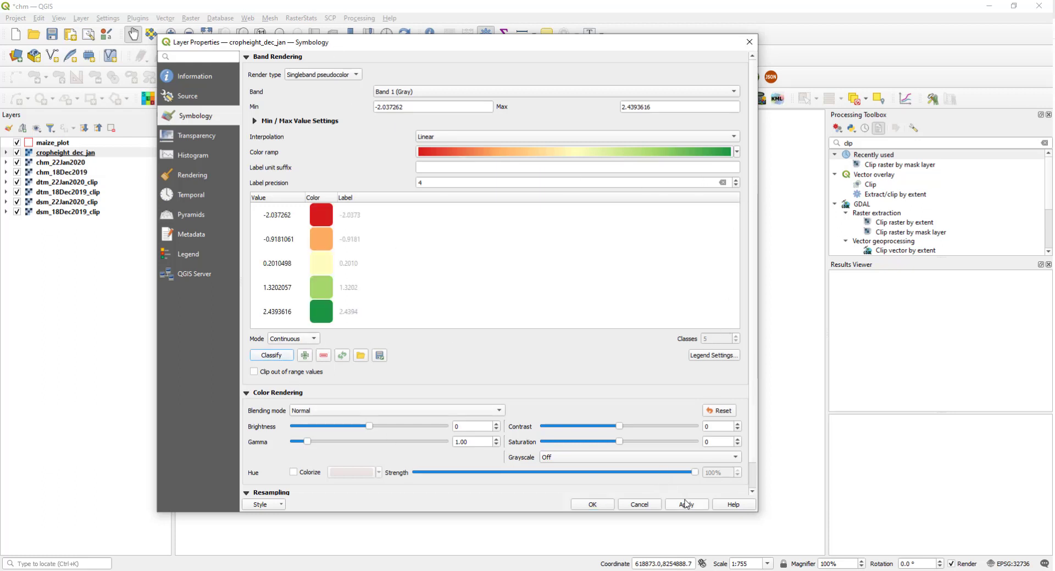
left_click_drag(548, 37, 326, 4)
left_click(370, 471)
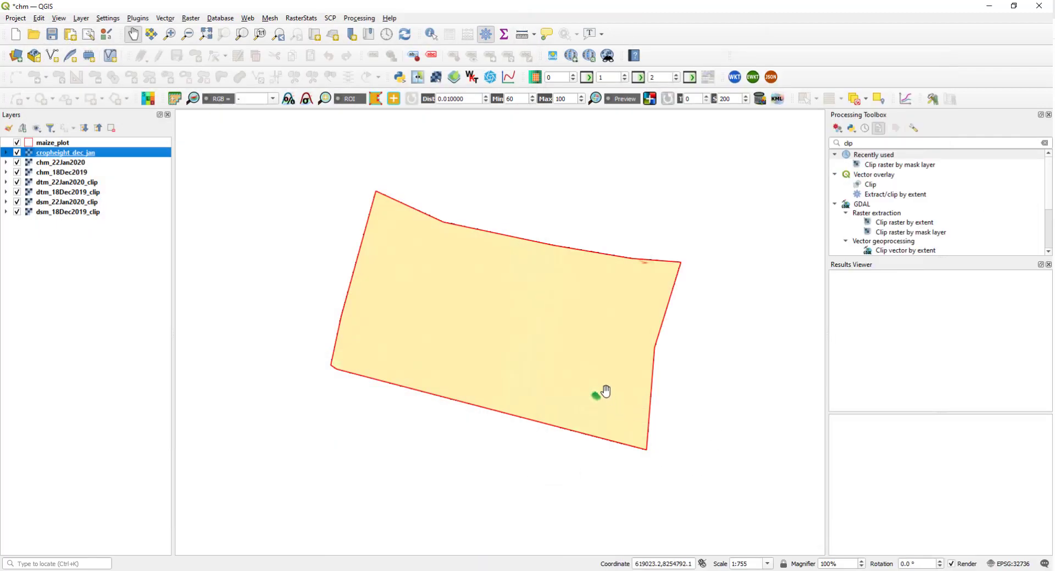
scroll(598, 397, "up", 1)
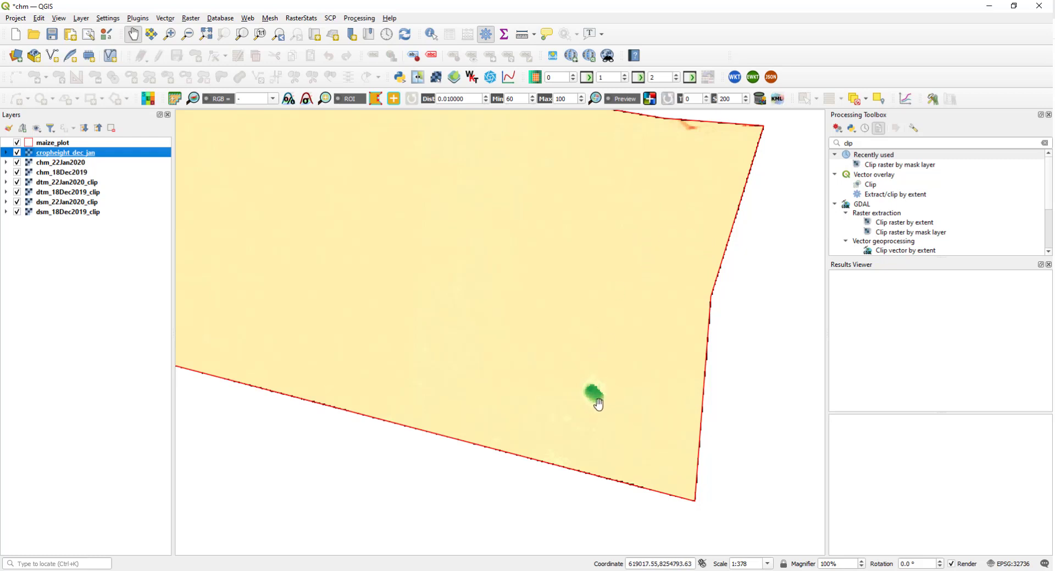
left_click_drag(535, 266, 549, 295)
scroll(551, 297, "down", 1)
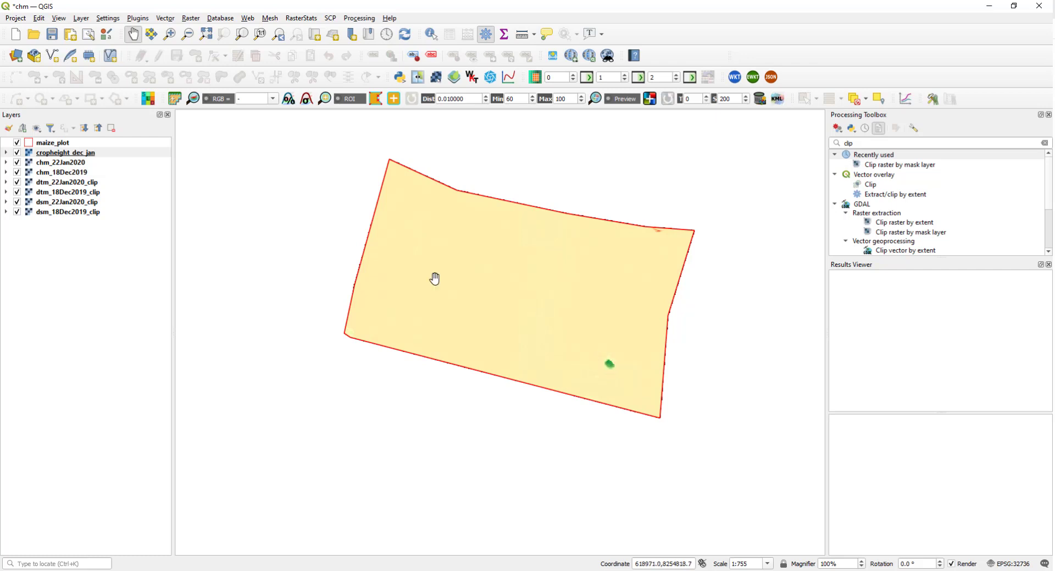
Find the r.univar tool, open it and choose cropheight_dec_jan as its input raster map.
left_click(91, 154)
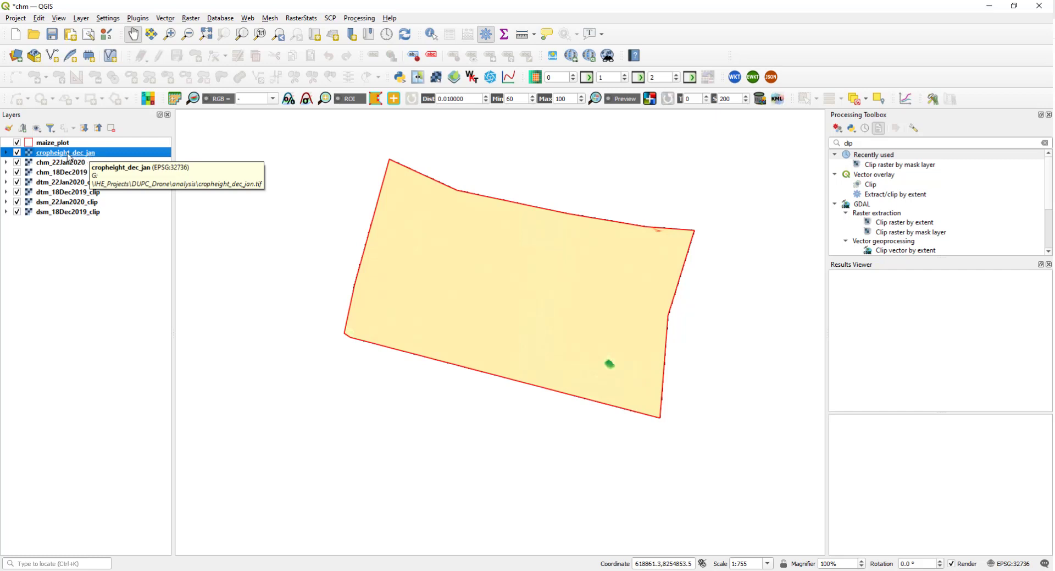
left_click(855, 144)
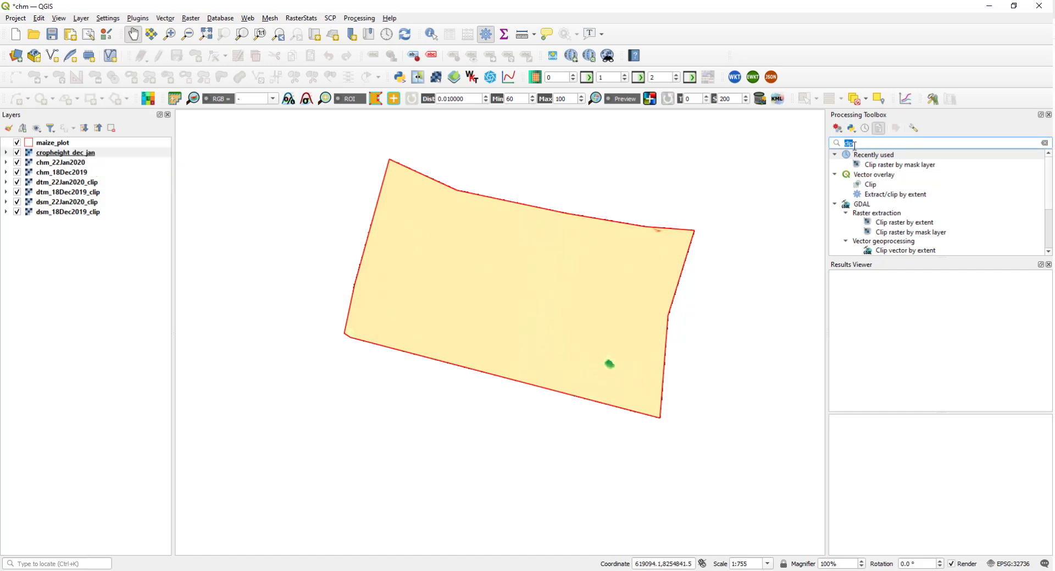
type("r.univ")
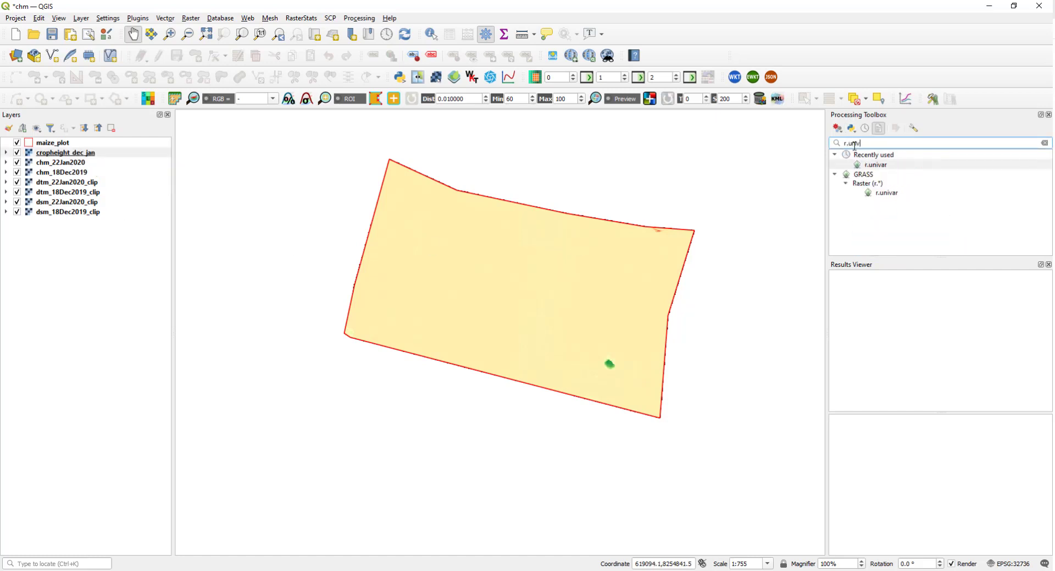
left_click(894, 166)
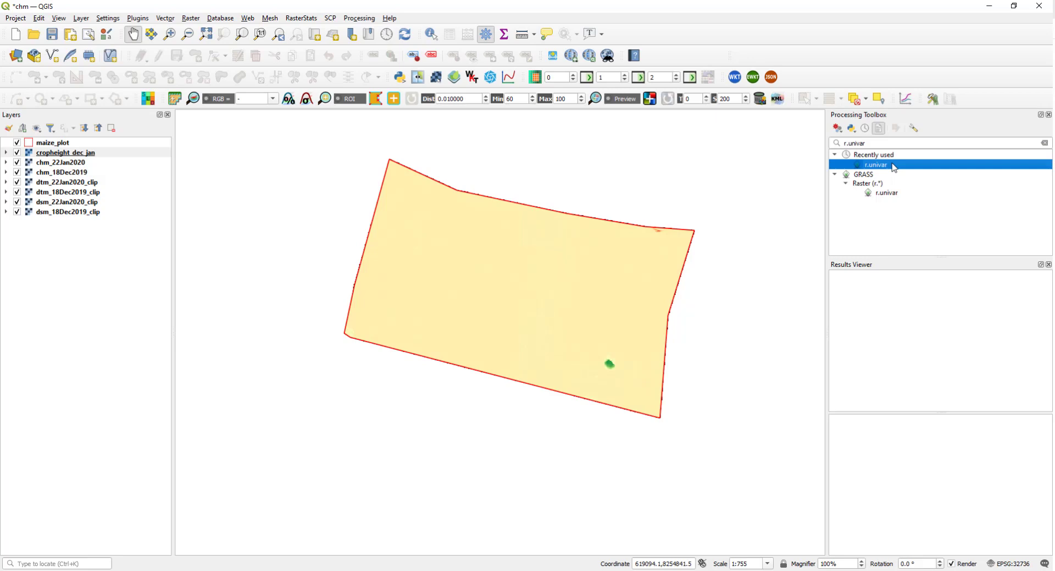
double_click(893, 166)
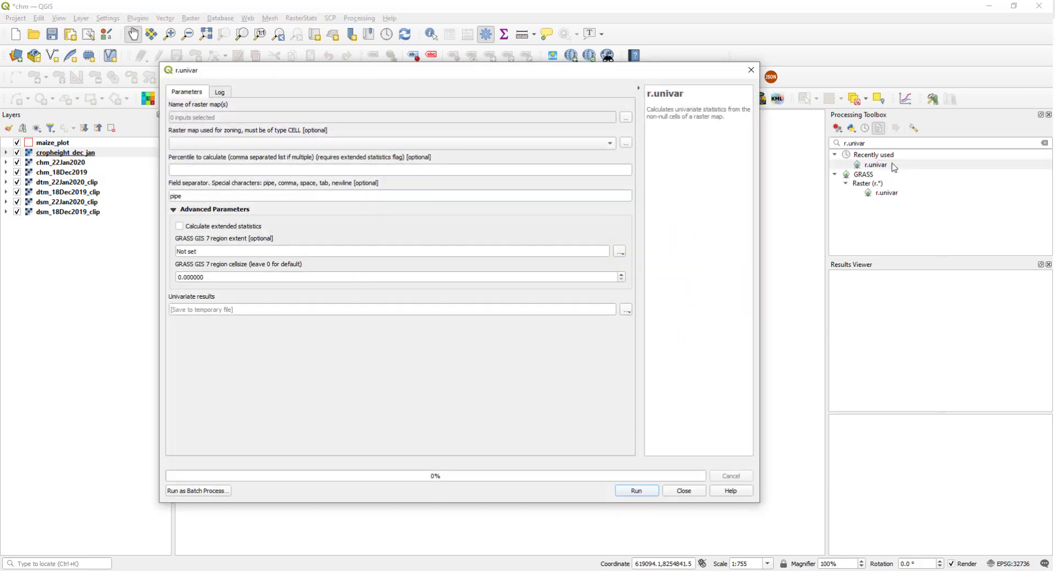
left_click(626, 117)
left_click(178, 141)
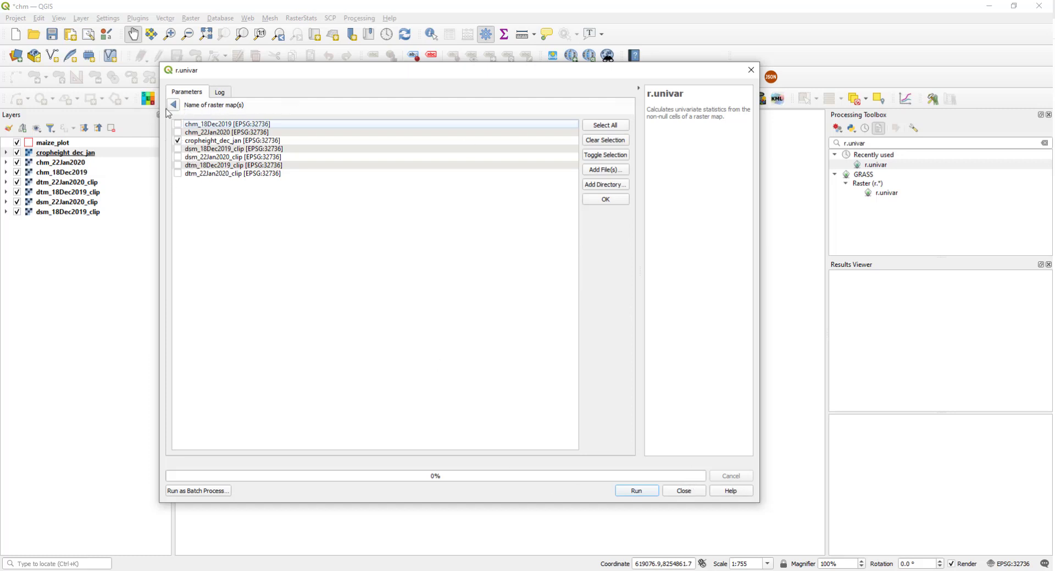
left_click(174, 105)
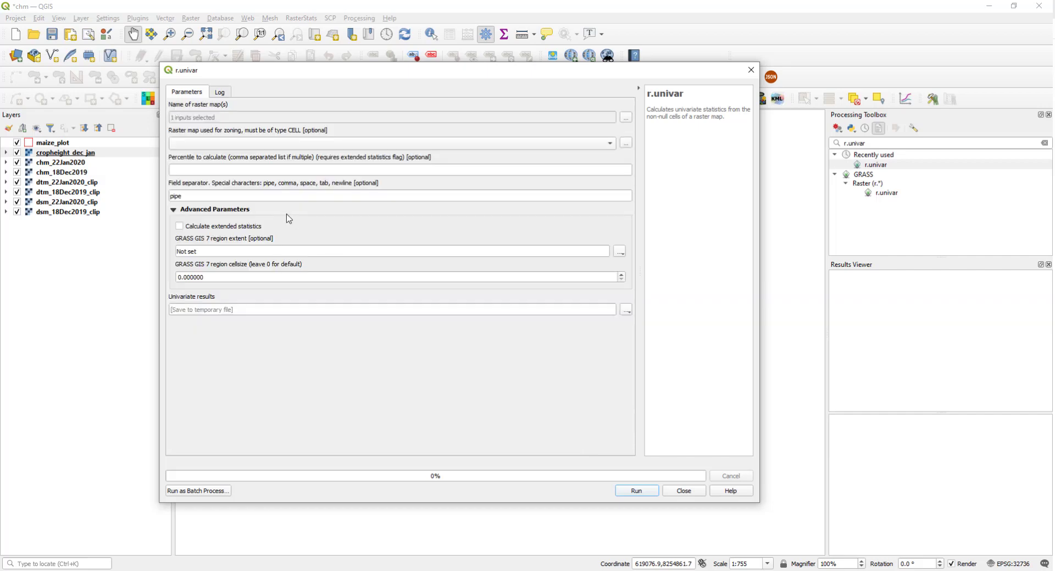
Set the r.univar field separator to comma, enable extended statistics and request the percentiles 90,95,99.
left_click_drag(218, 197, 153, 194)
type("comma")
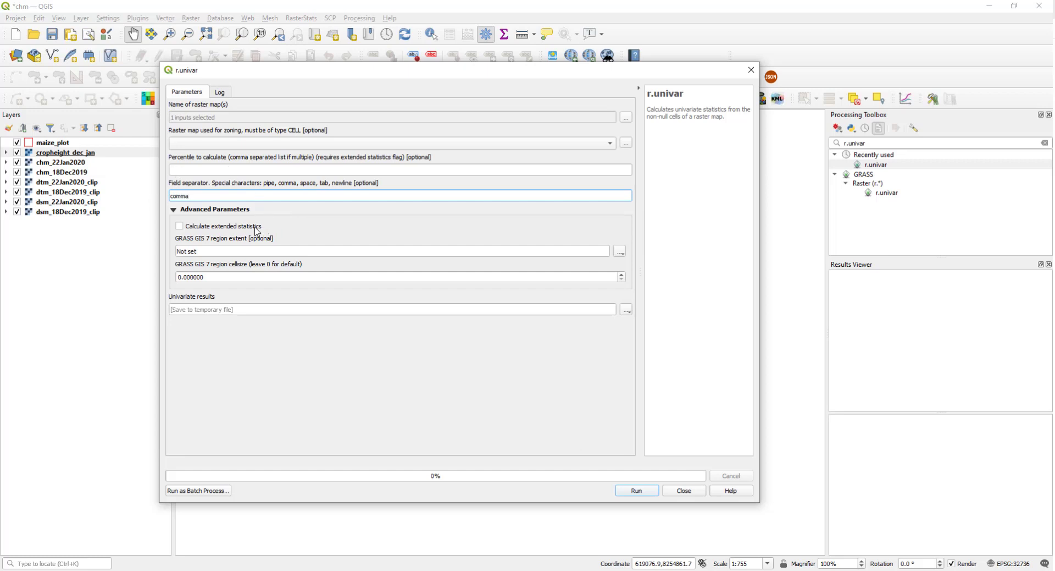
left_click(179, 226)
left_click(289, 170)
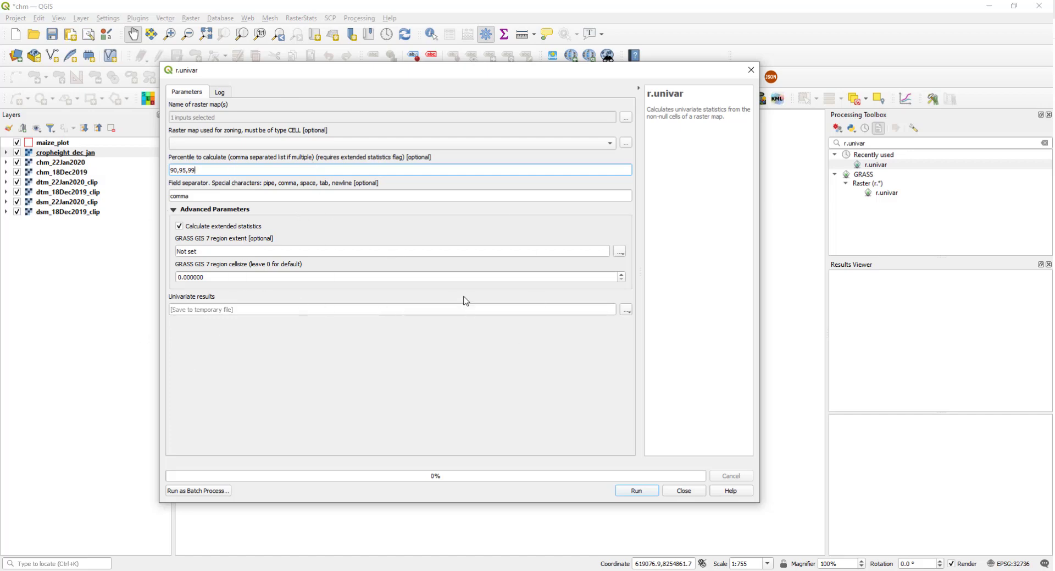
Save the univariate results as cropheight_stats in the analysis folder, run r.univar and check the output path in the log.
left_click(630, 312)
left_click(654, 333)
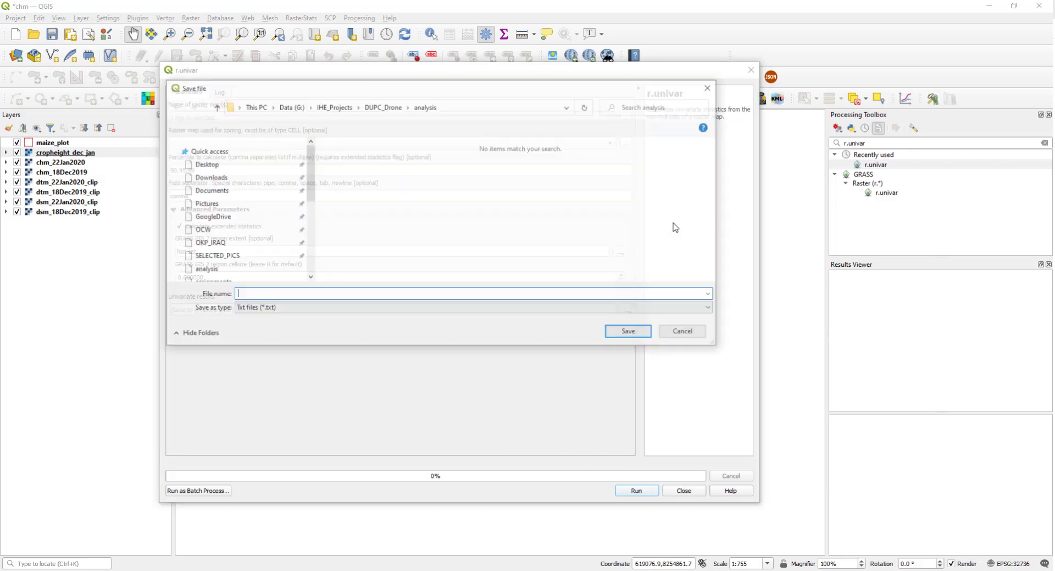
type("crop")
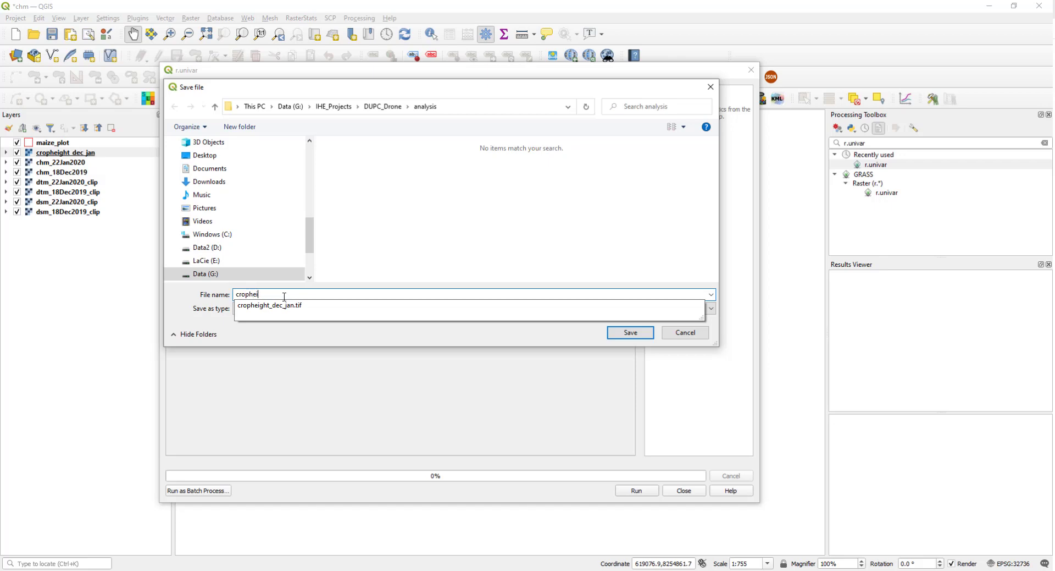
type("height_stats")
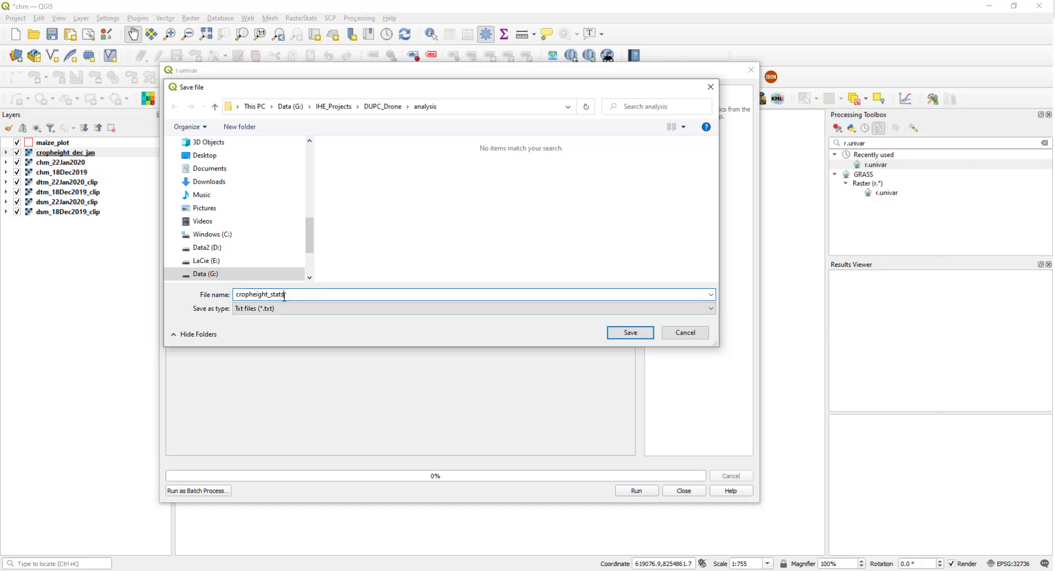
key("Return")
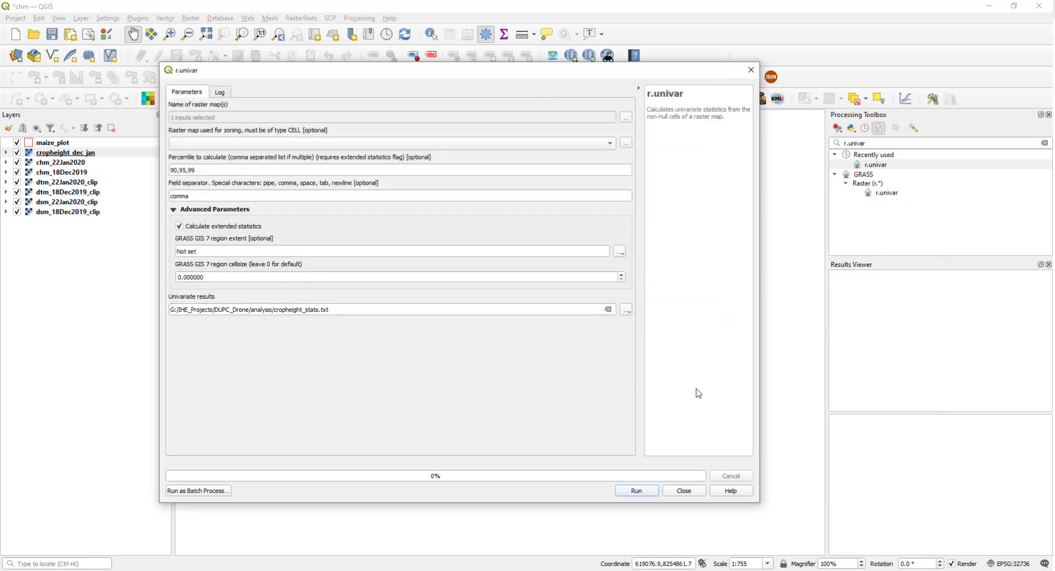
left_click(636, 490)
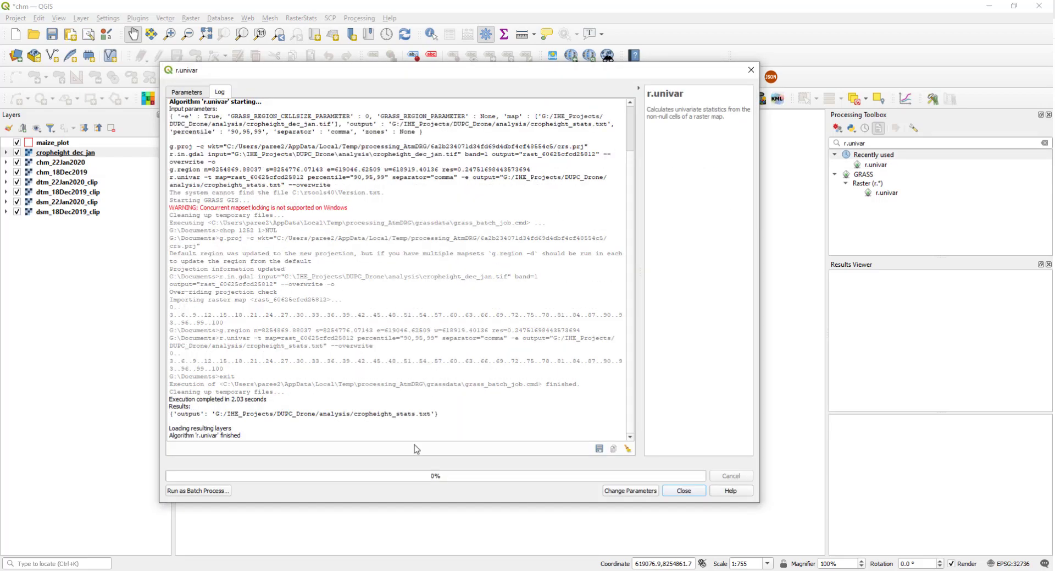
left_click_drag(437, 414, 357, 411)
Launch Excel and start a blank workbook.
left_click(99, 570)
type("excel")
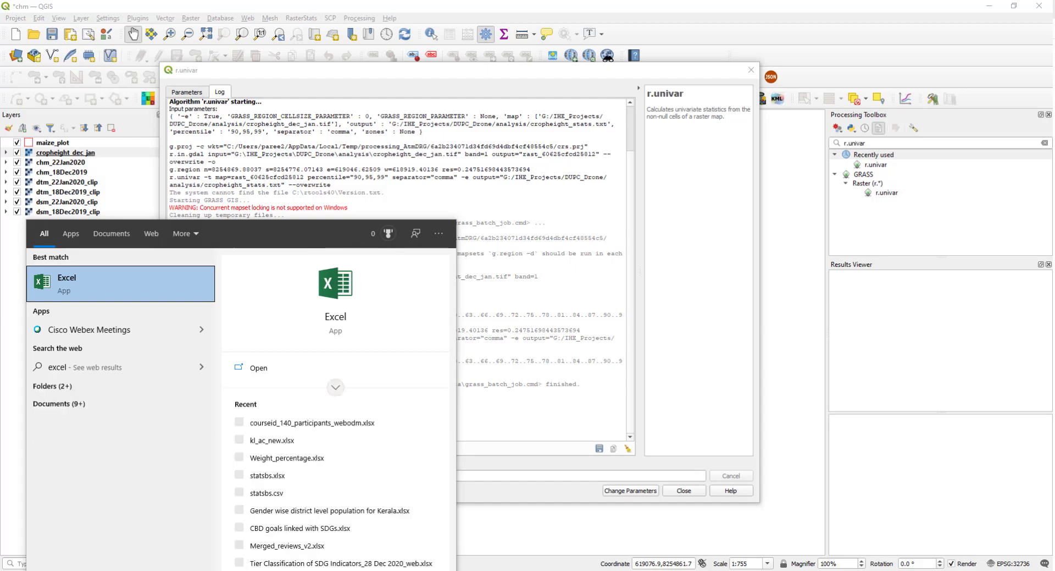
key("Return")
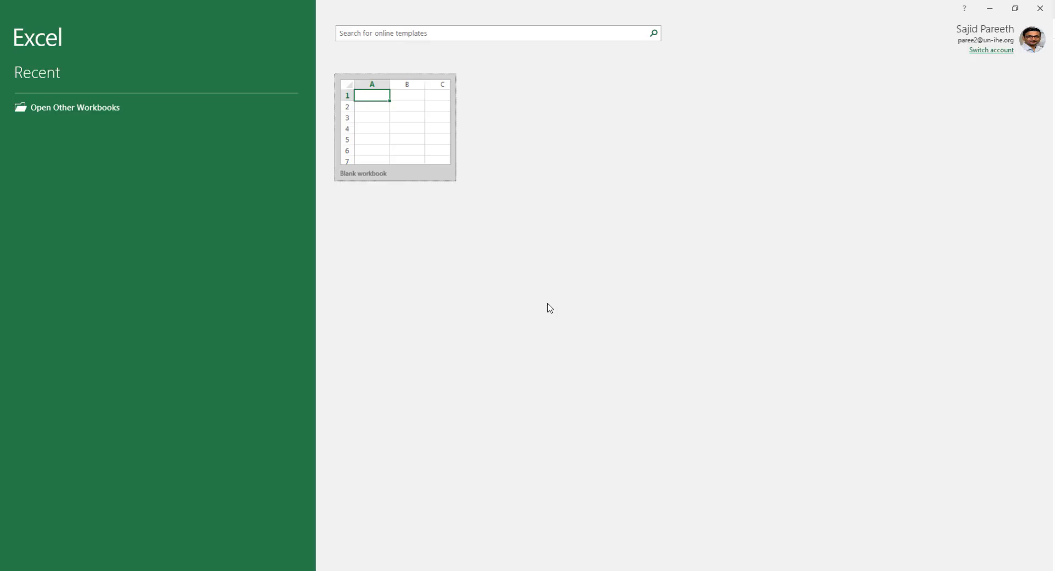
left_click(396, 123)
left_click(396, 129)
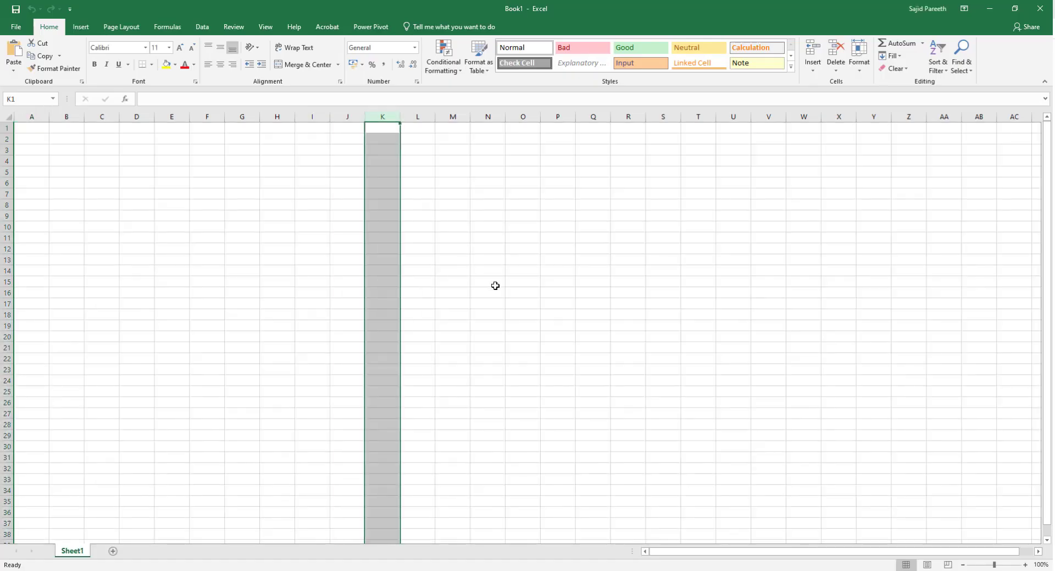
left_click(22, 127)
Open cropheight_stats.txt from IHE_Projects\DUPC_Drone\analysis on the G: drive, with all file types listed.
left_click(15, 26)
left_click(160, 208)
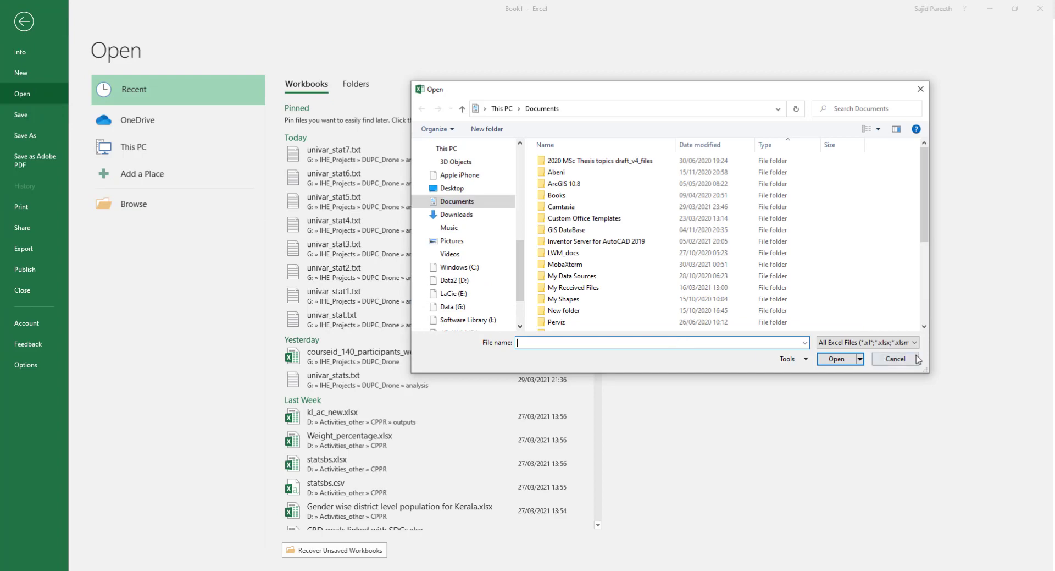
left_click(884, 343)
left_click(847, 355)
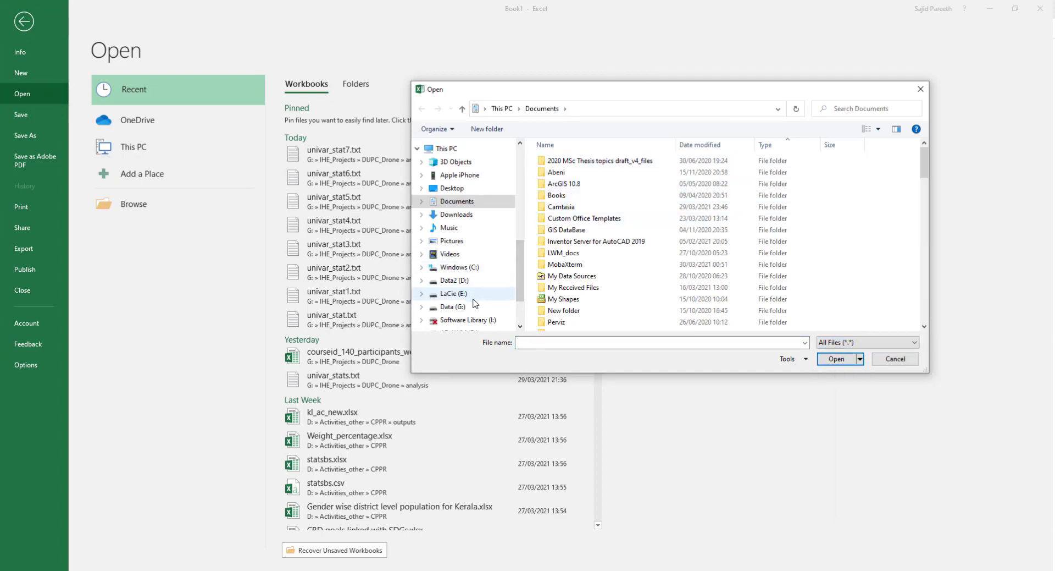
left_click(452, 306)
double_click(596, 273)
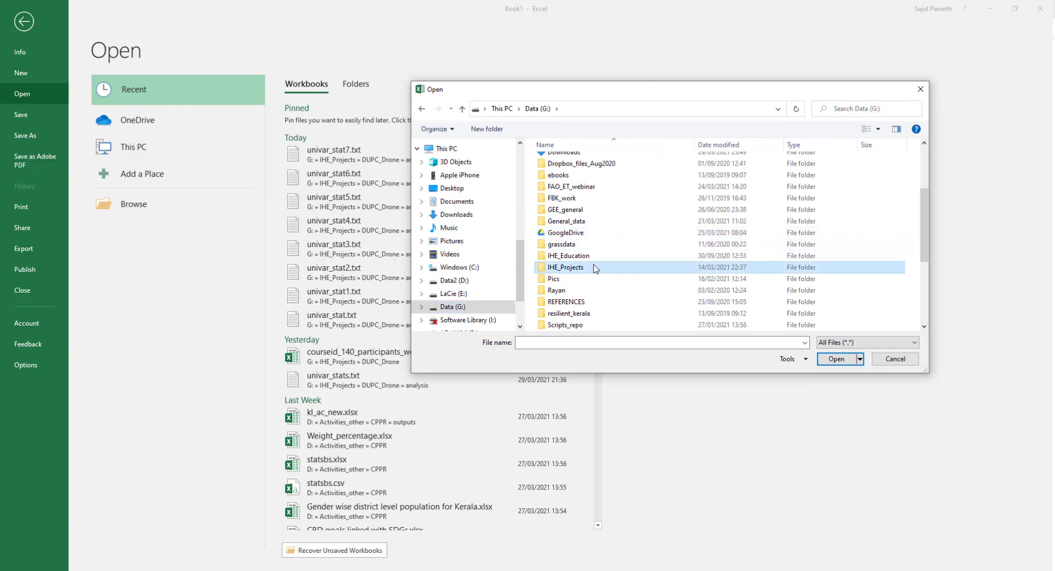
left_click(601, 165)
double_click(601, 169)
double_click(566, 174)
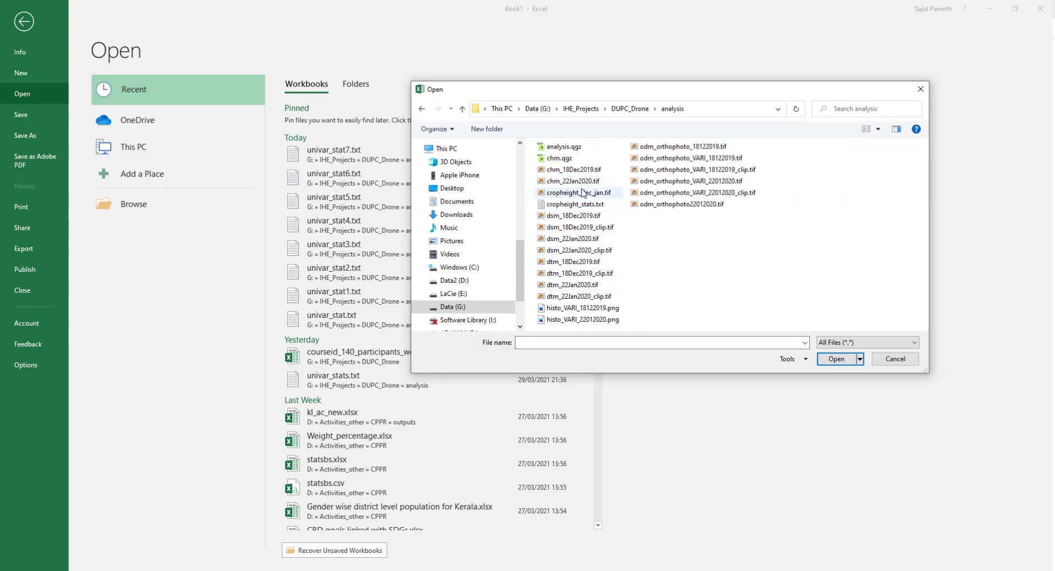
double_click(583, 205)
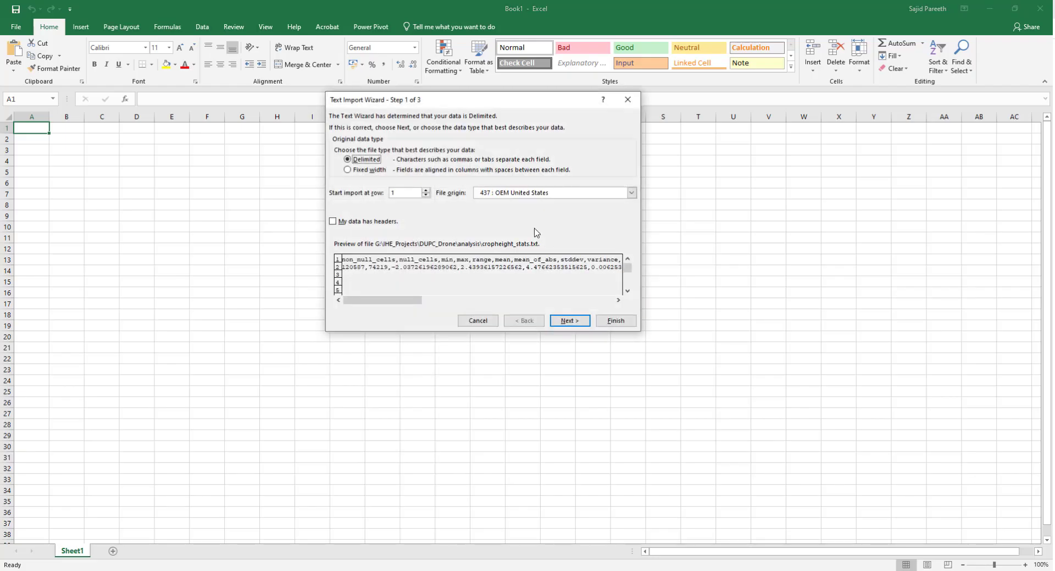
Import the text file as delimited data, adding comma as a delimiter.
left_click(569, 320)
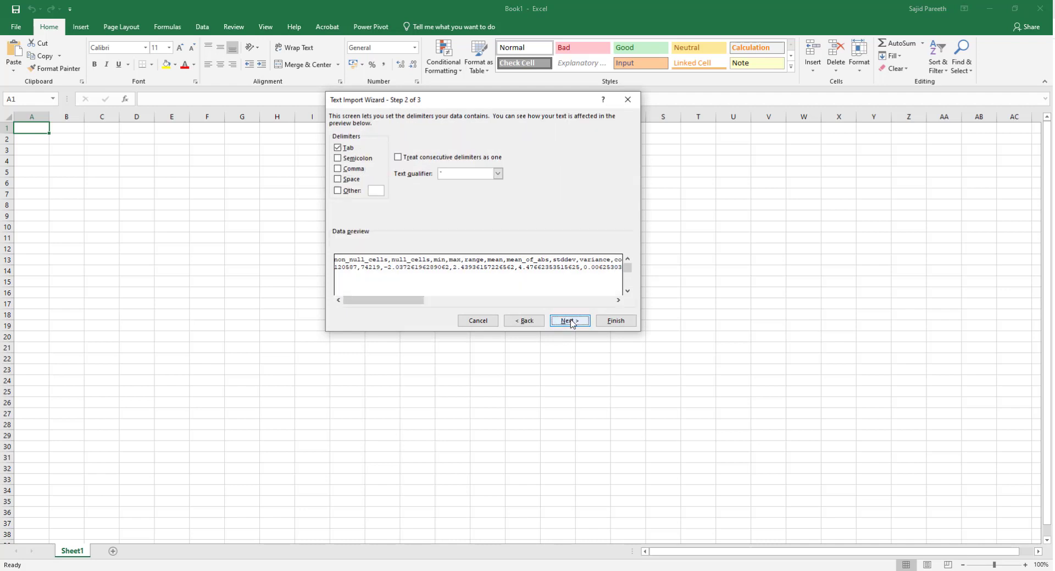
left_click(349, 169)
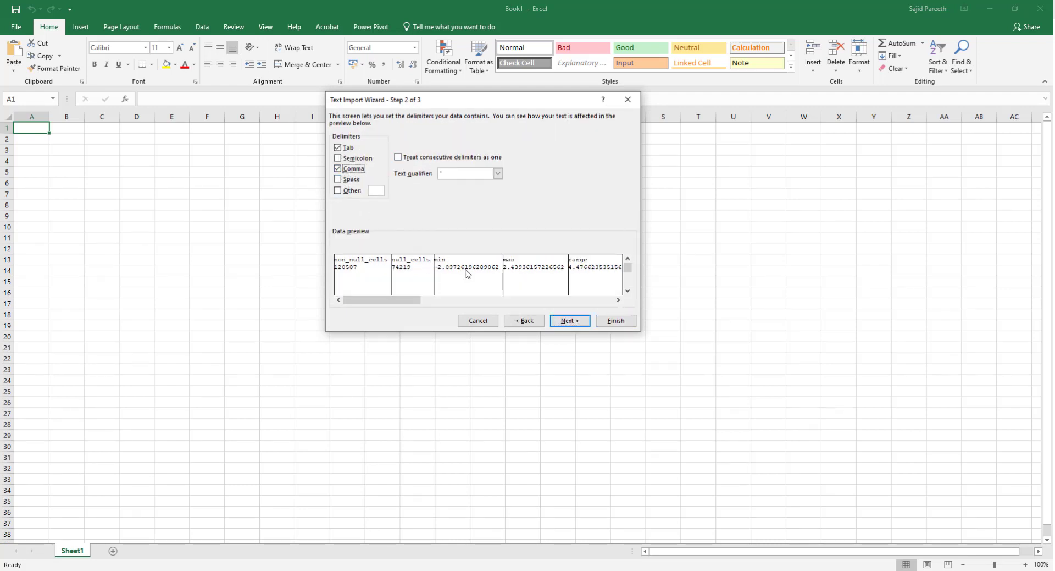
left_click(566, 320)
left_click(614, 322)
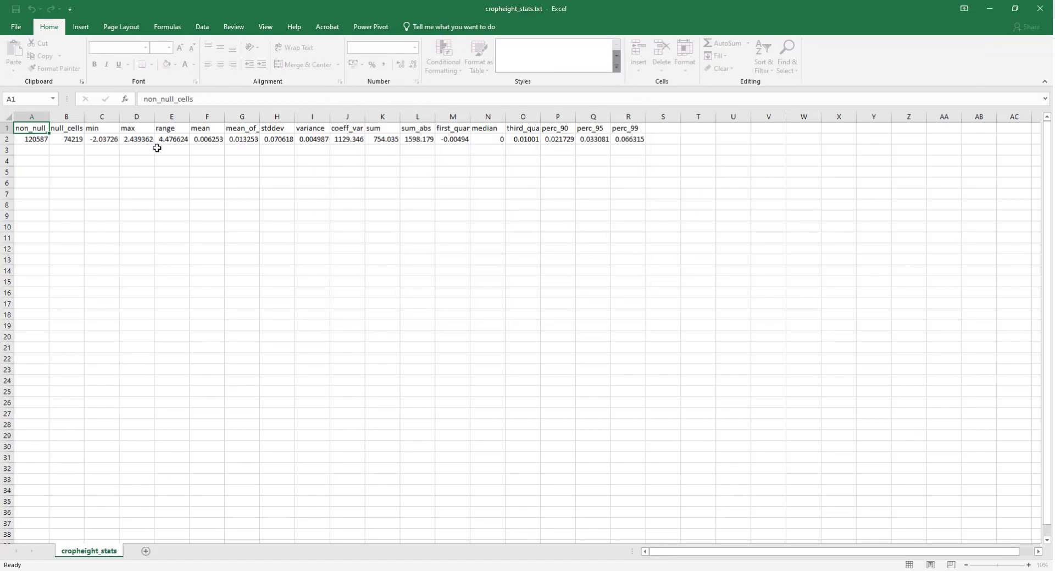
Examine the minimum, maximum, mean and median of the crop height difference.
left_click(263, 142)
left_click(555, 141)
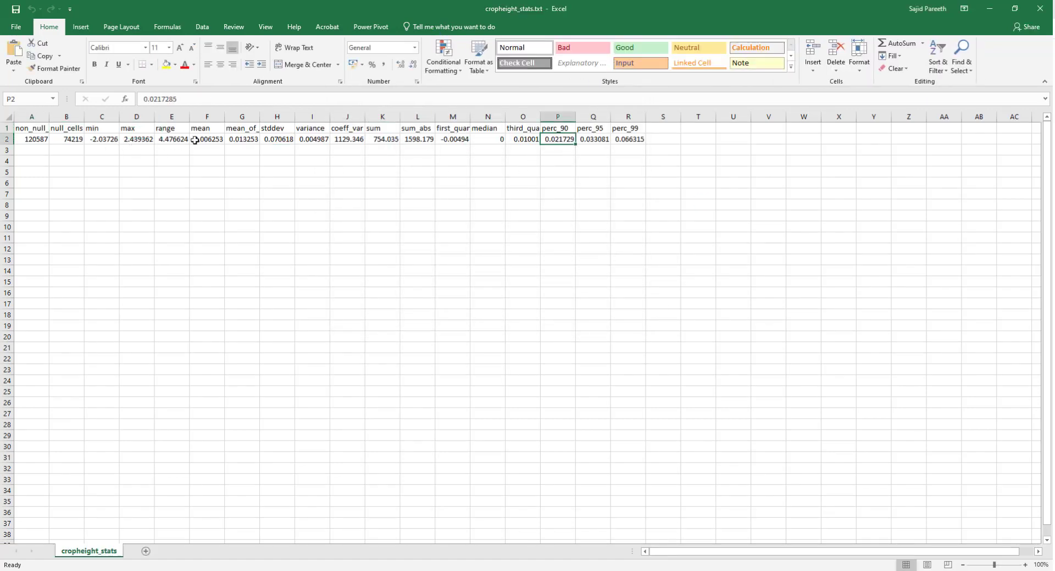
left_click_drag(110, 140, 140, 139)
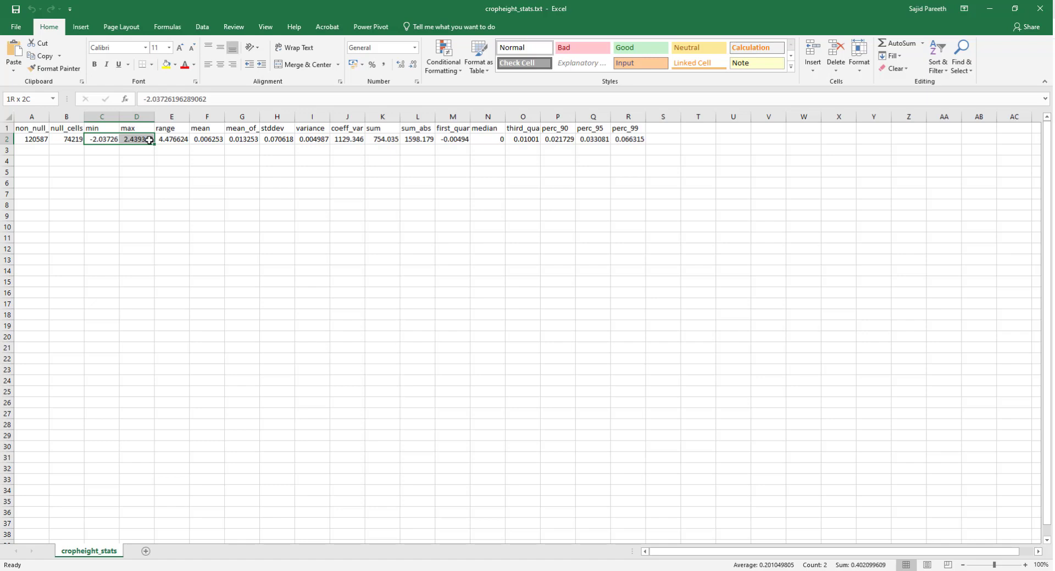
left_click(206, 140)
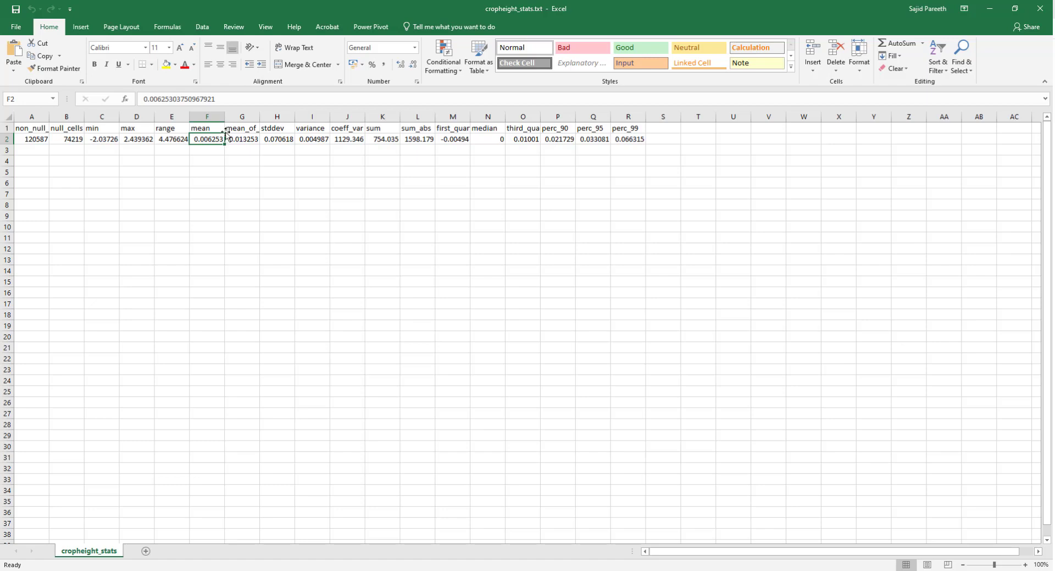
left_click(498, 141)
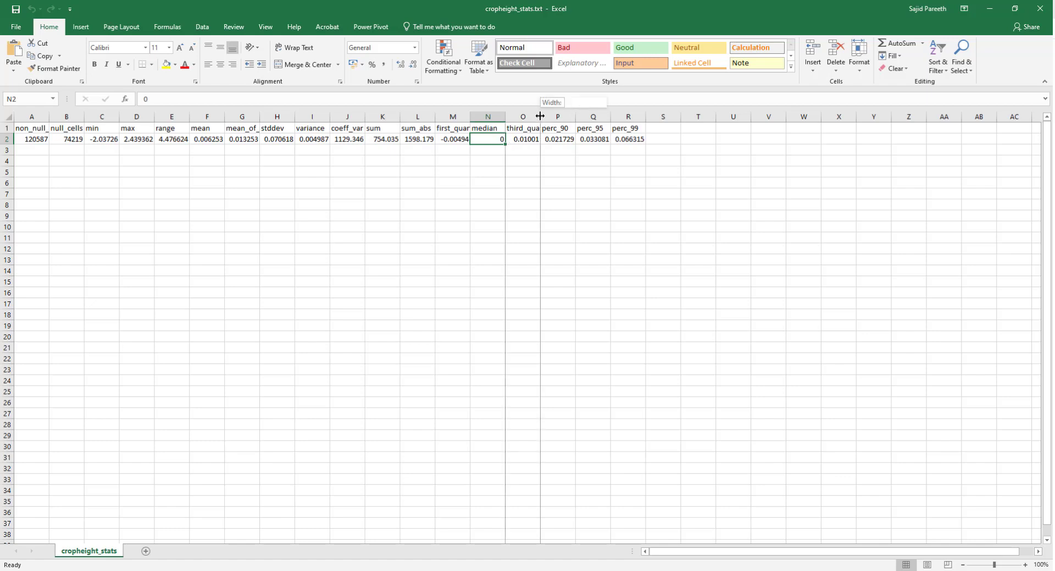
Fit the third quartile column to its content and examine the third quartile and the 90th, 95th and 99th percentiles.
double_click(540, 127)
left_click(540, 139)
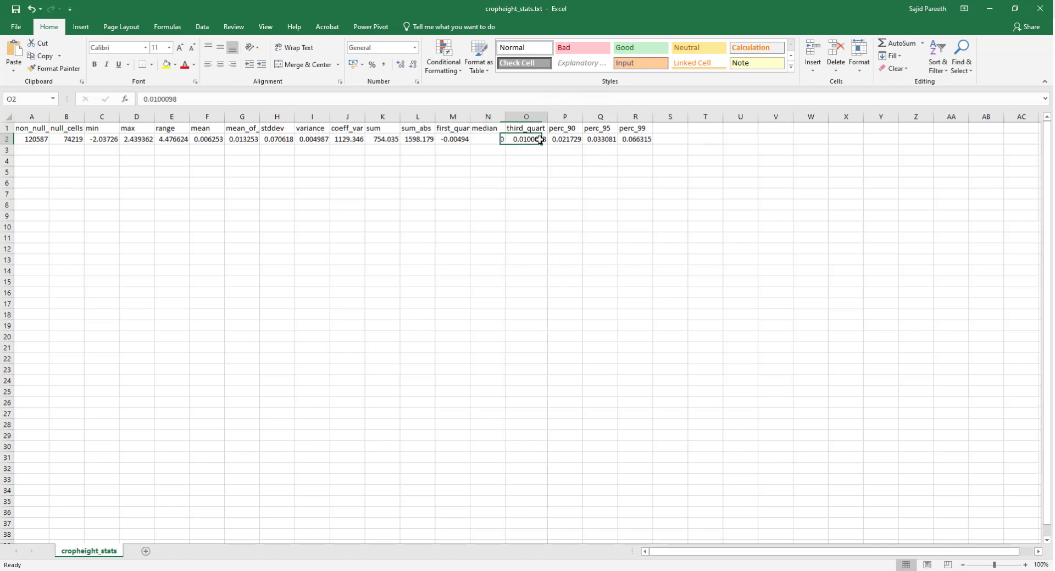
left_click(580, 137)
left_click(615, 140)
left_click(532, 137)
left_click(579, 138)
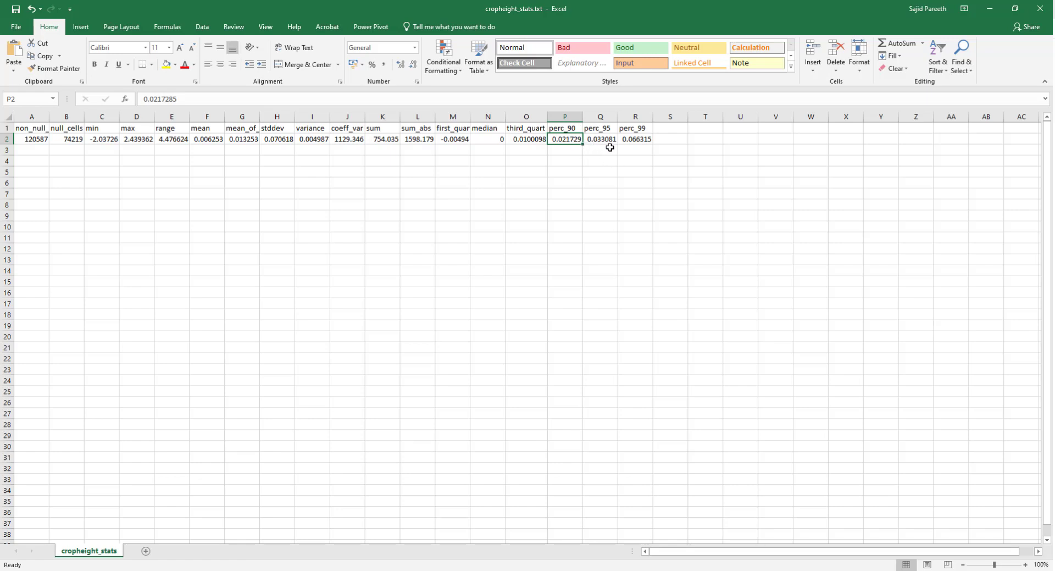
left_click(637, 139)
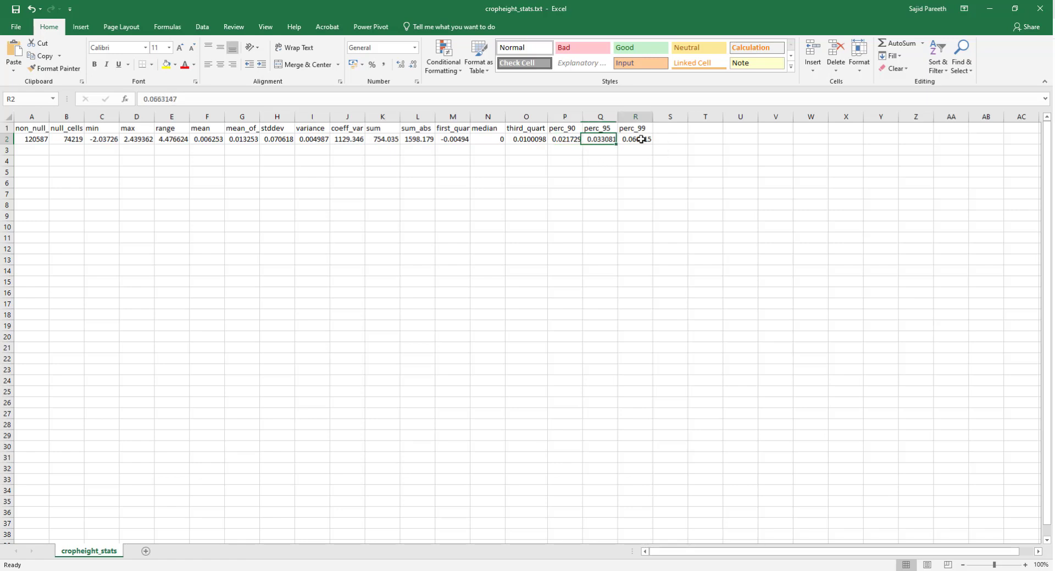
left_click(705, 291)
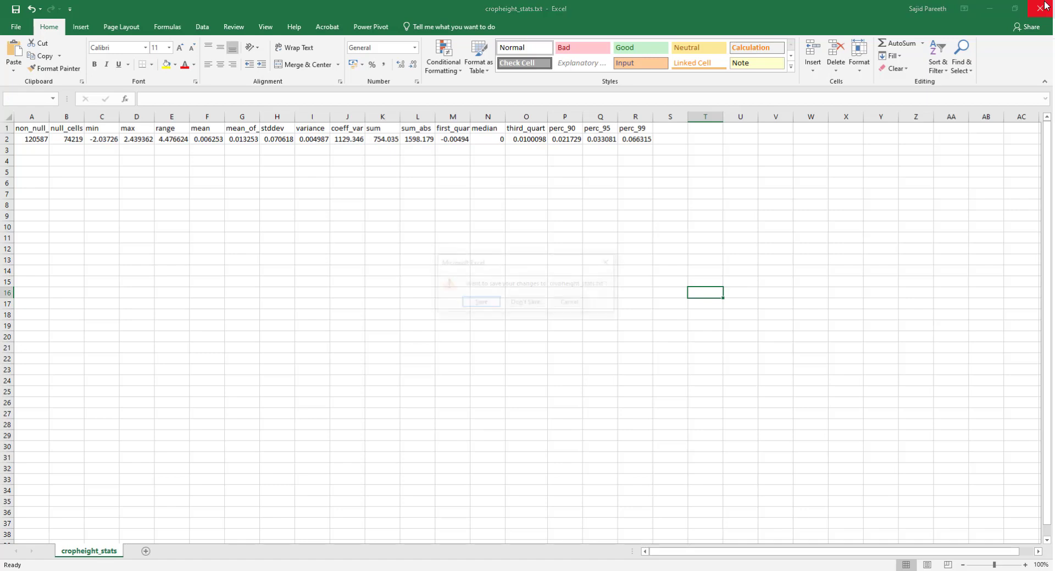
Close cropheight_stats.txt without saving the changes and switch back to QGIS.
left_click(1046, 6)
left_click(511, 304)
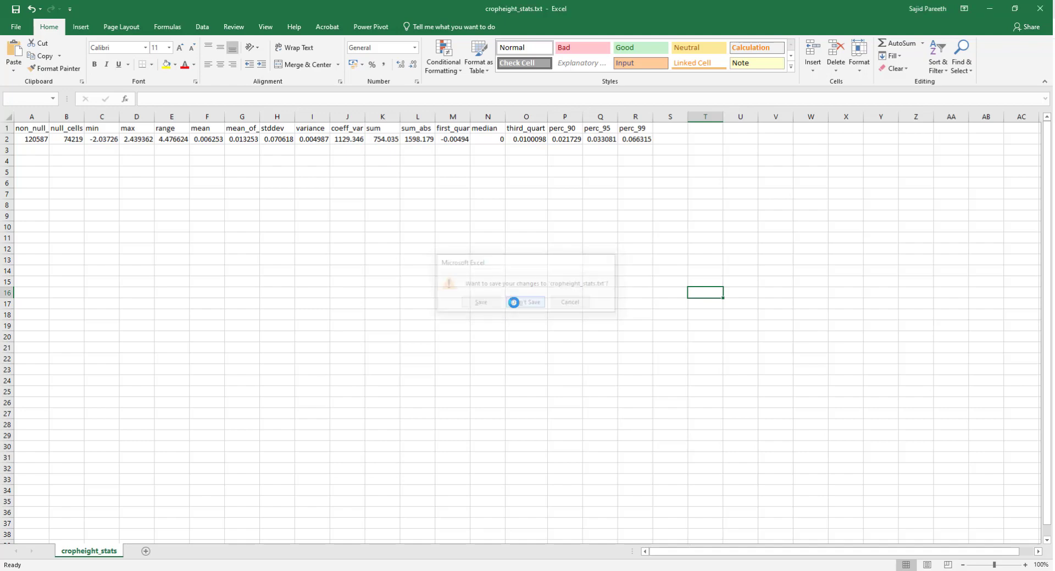
left_click(988, 11)
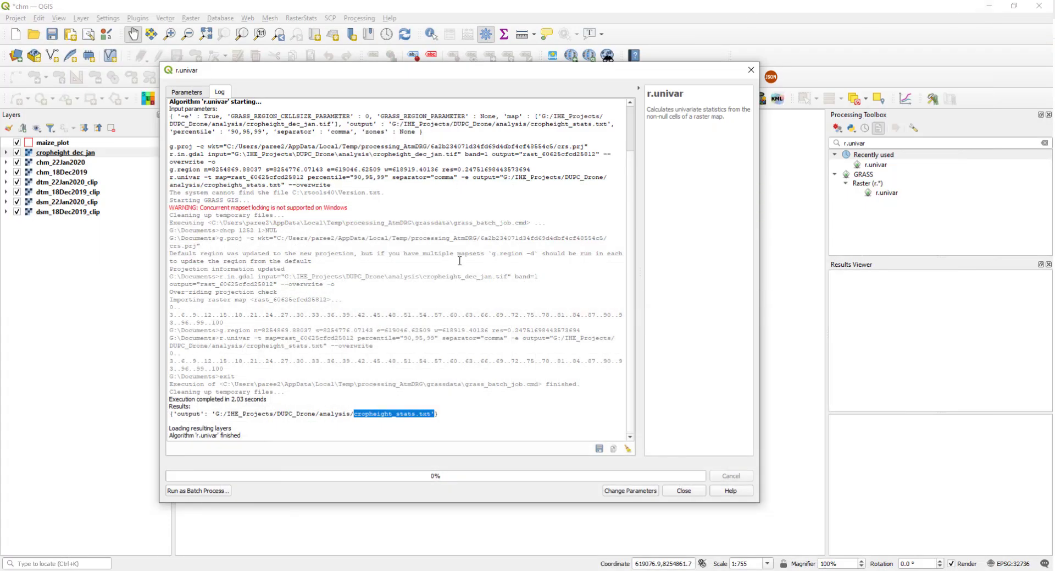
Close the r.univar dialog and save the chm project.
left_click(684, 489)
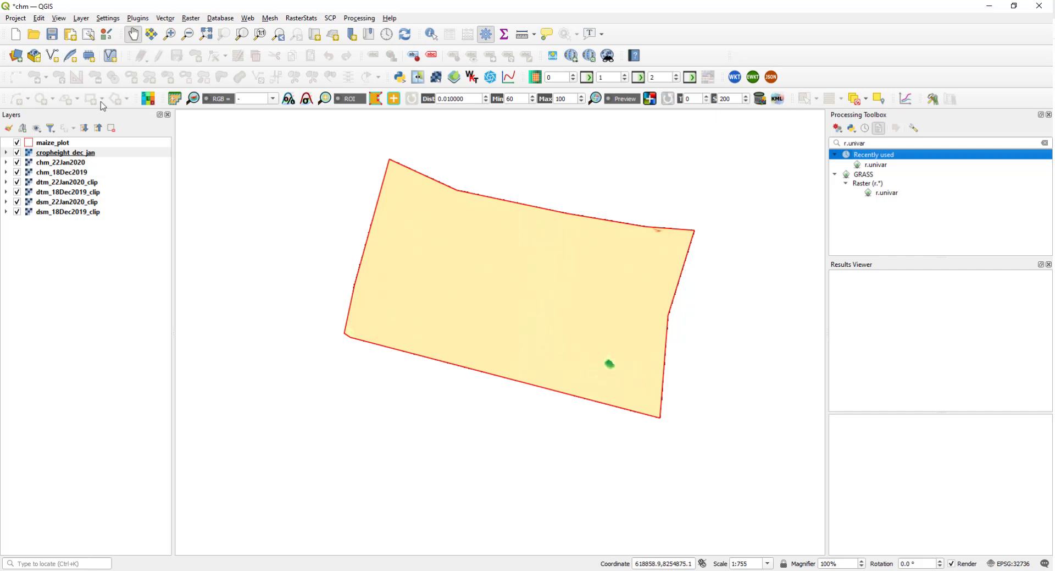
left_click(52, 34)
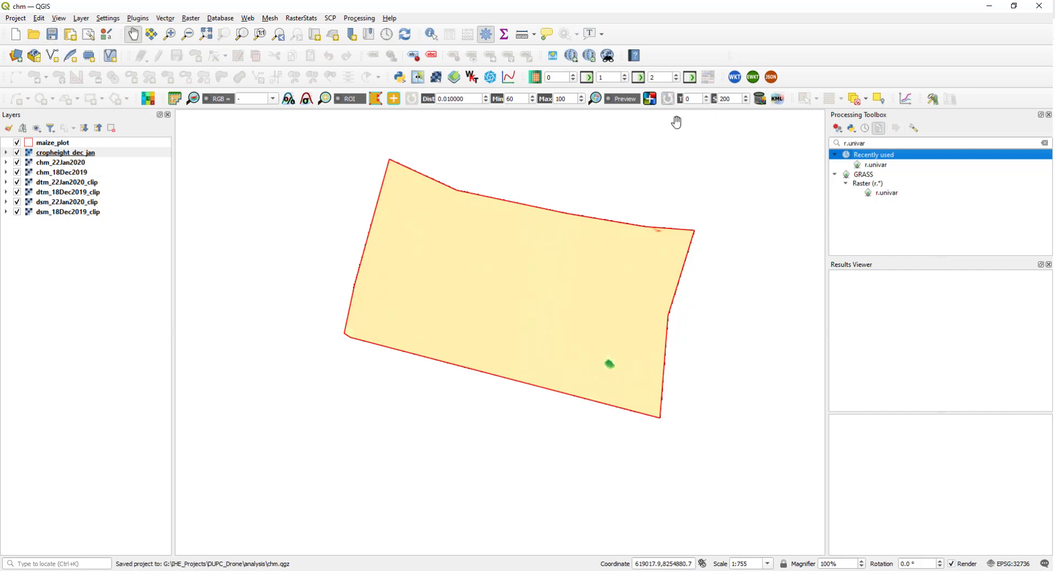